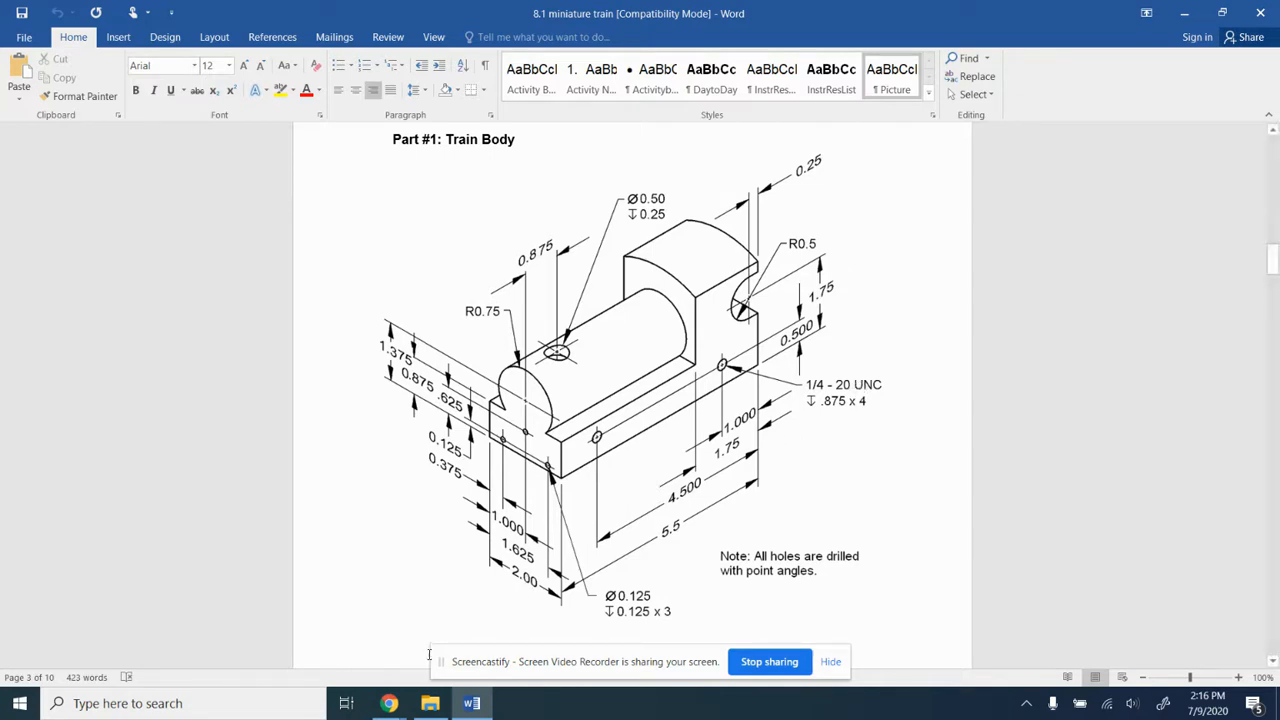
- Switch to the Onshape Train part and start a Hole feature on the four sketch points along the body's two long sides
mouse_move(389, 705)
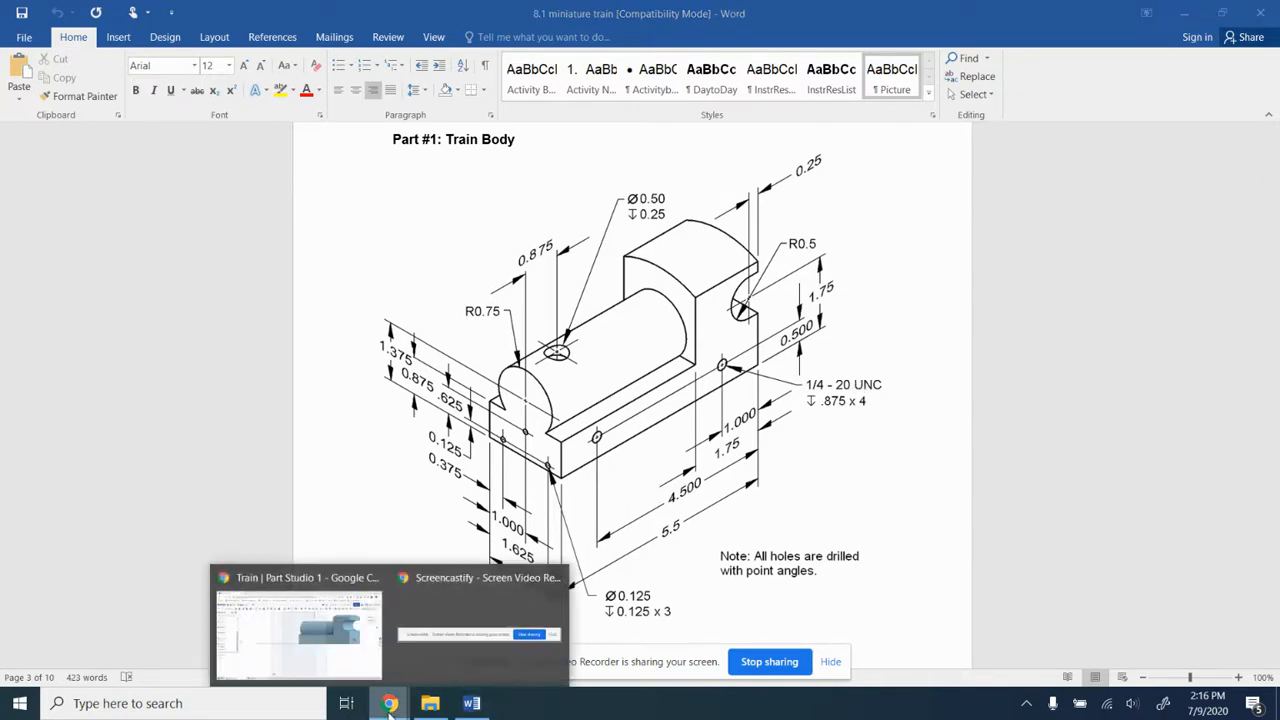
left_click(323, 638)
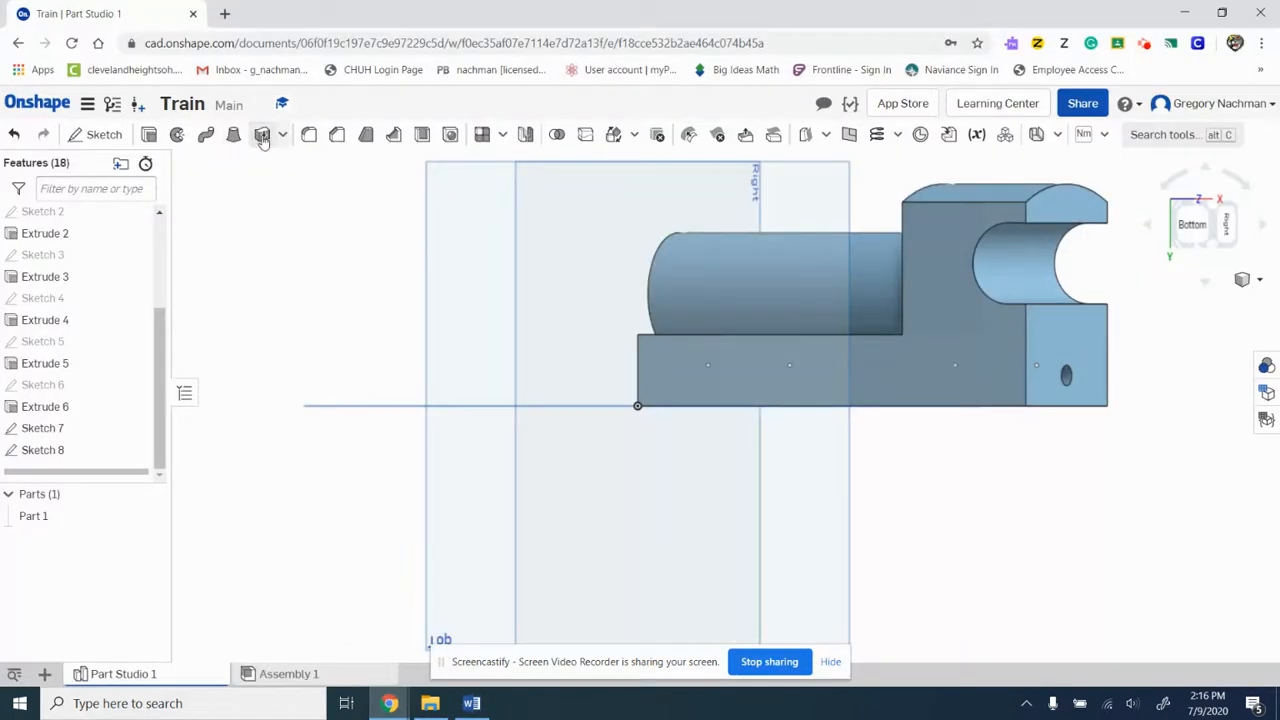
left_click(450, 136)
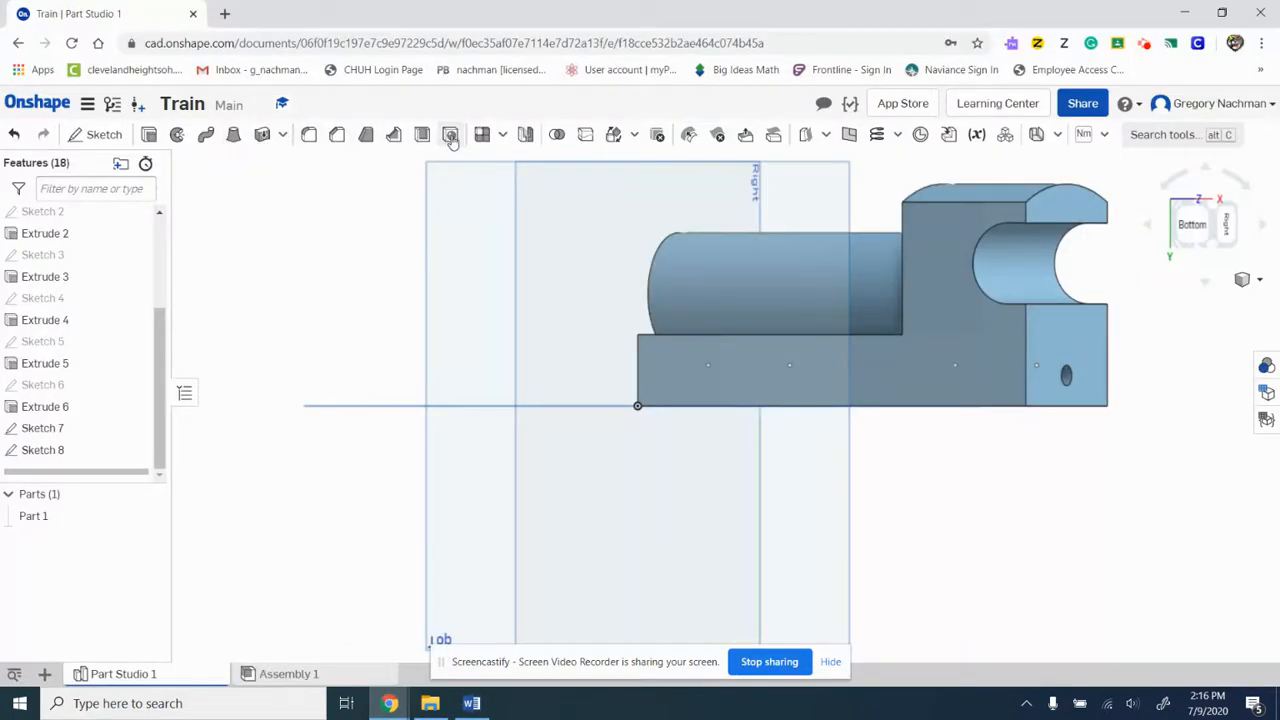
left_click(708, 365)
left_click(955, 367)
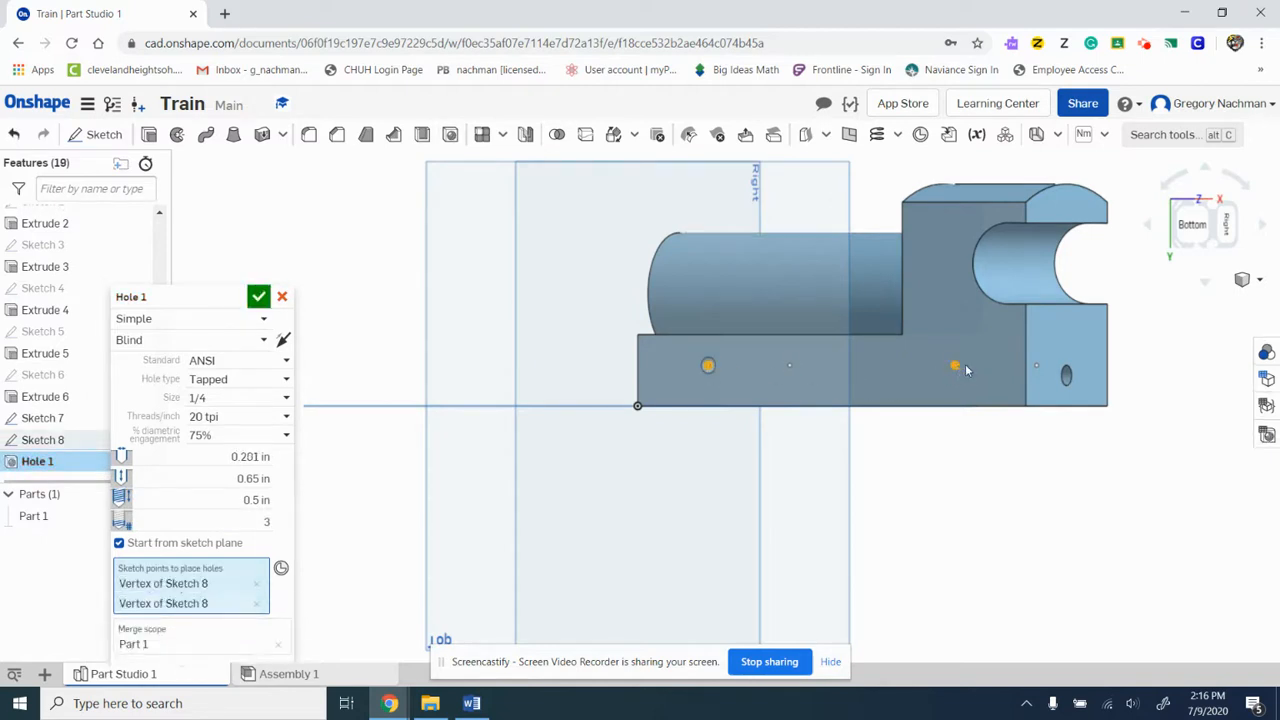
left_click(1150, 230)
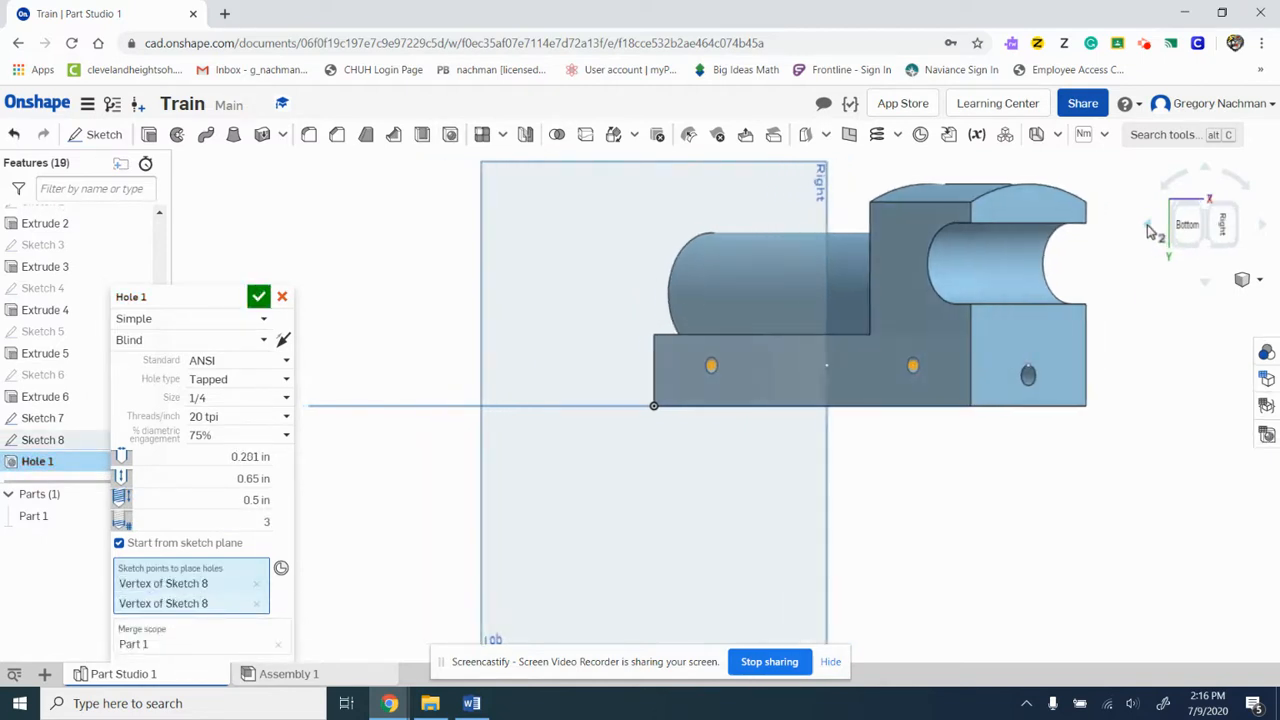
left_click(1150, 230)
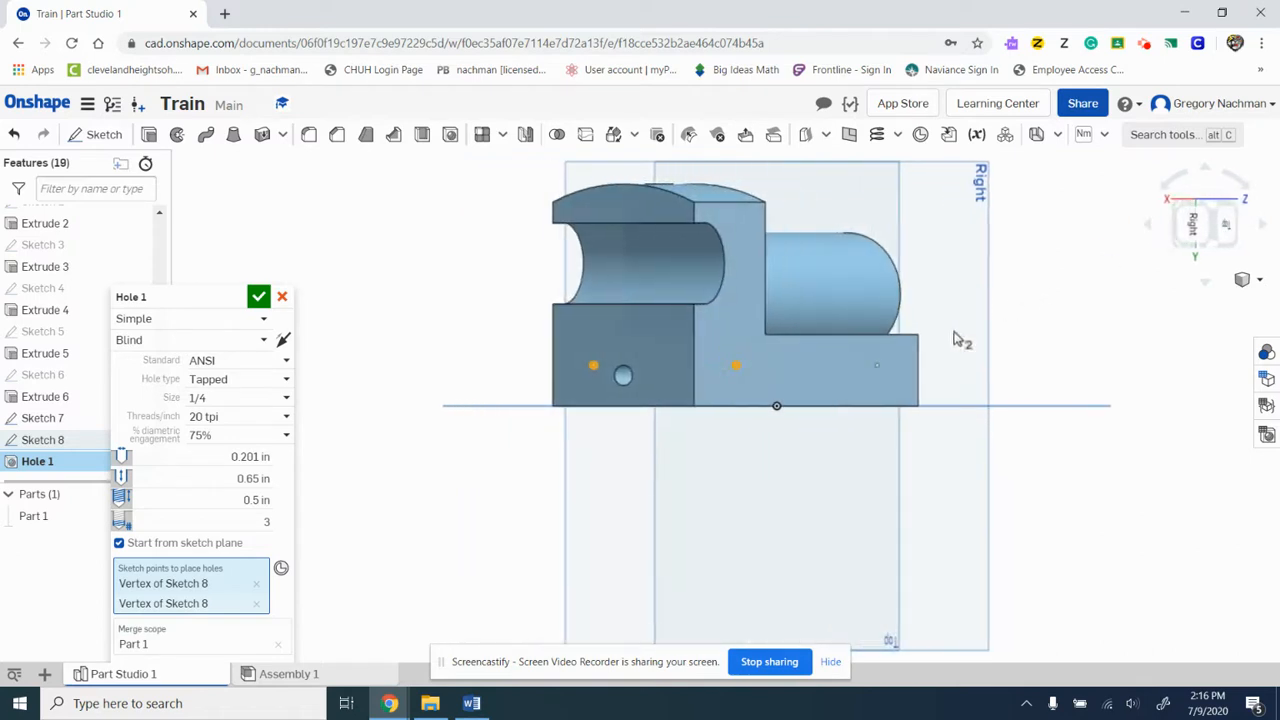
left_click(879, 366)
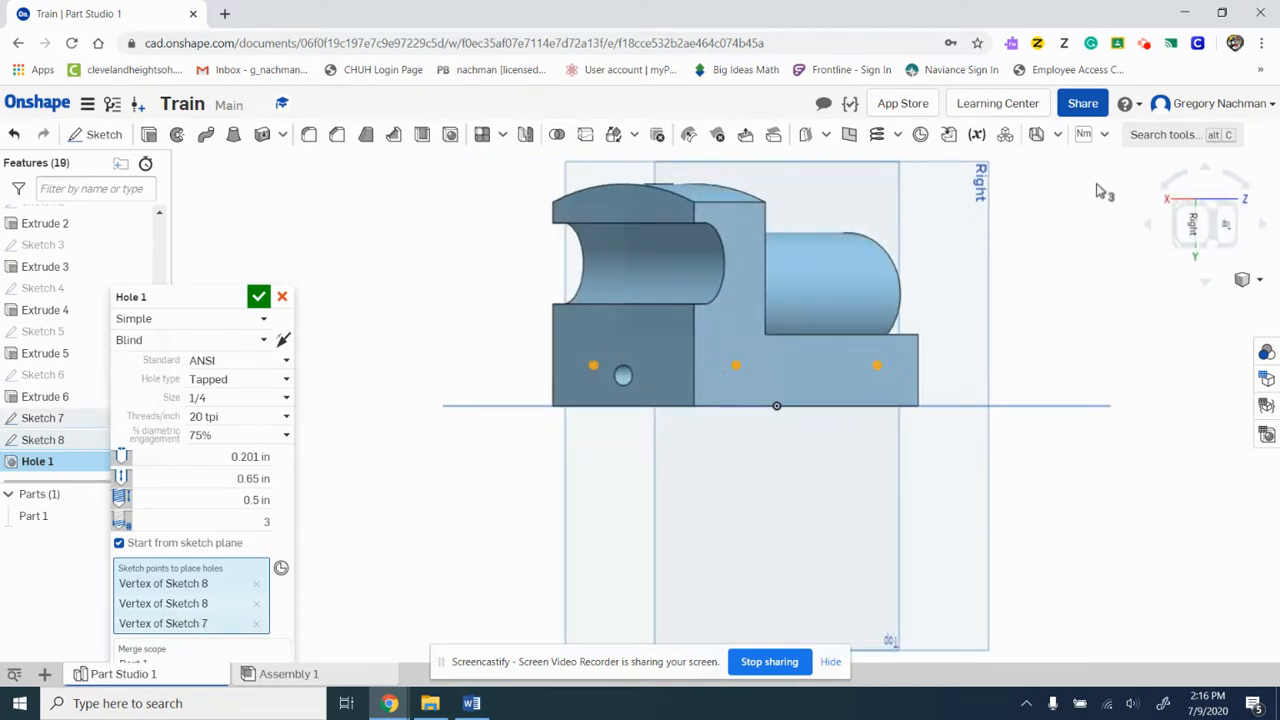
left_click(1148, 232)
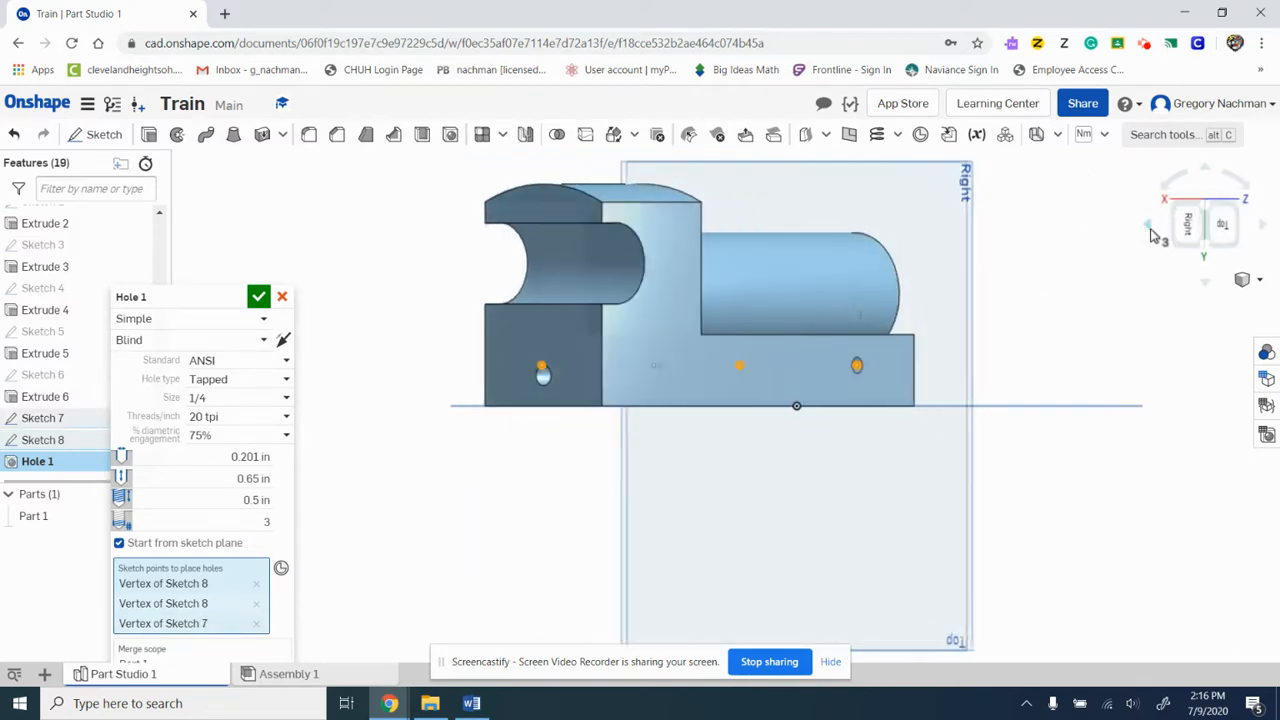
left_click(651, 369)
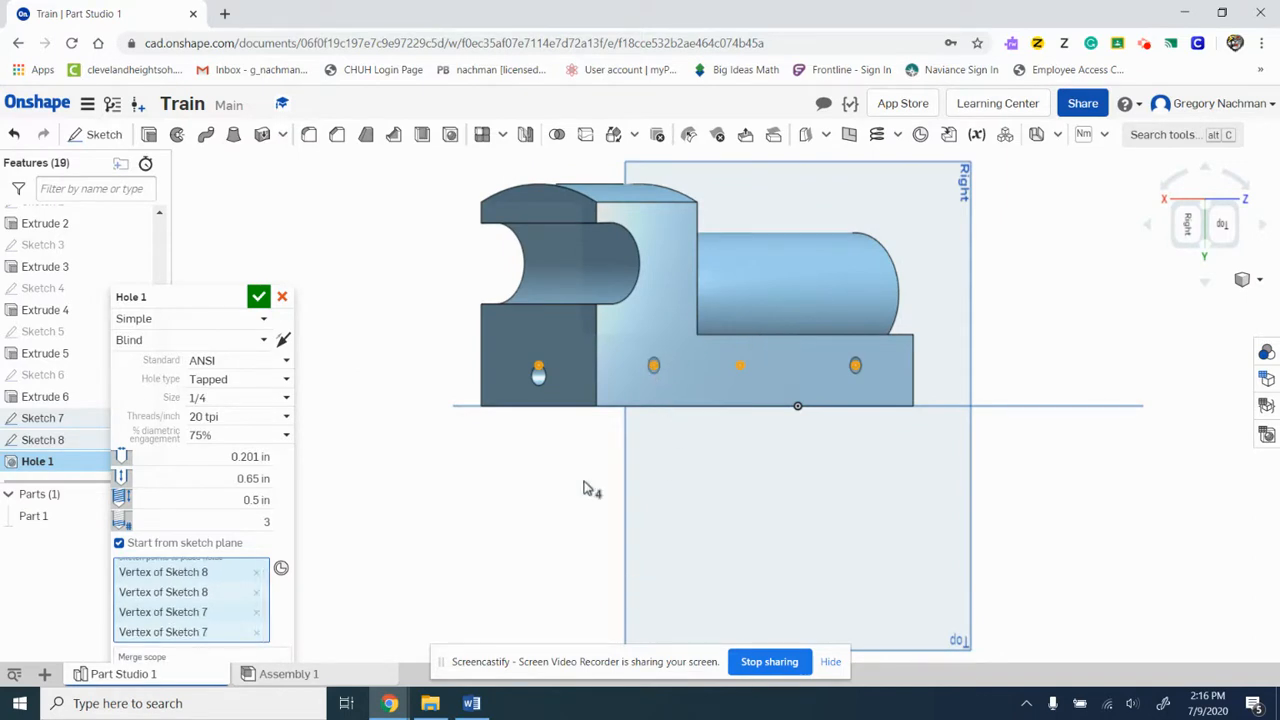
- Compare the side-hole thread and depth callout in the Word drawing with the Hole settings in Onshape
left_click(465, 705)
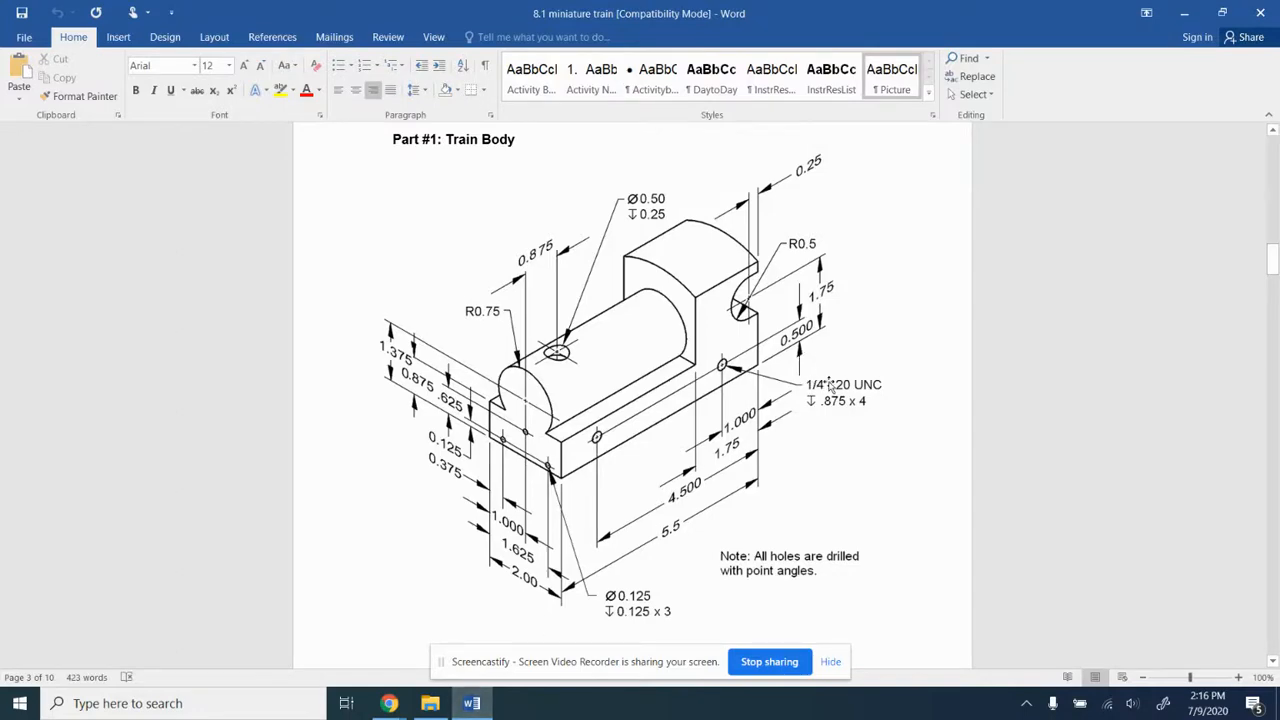
left_click(1184, 13)
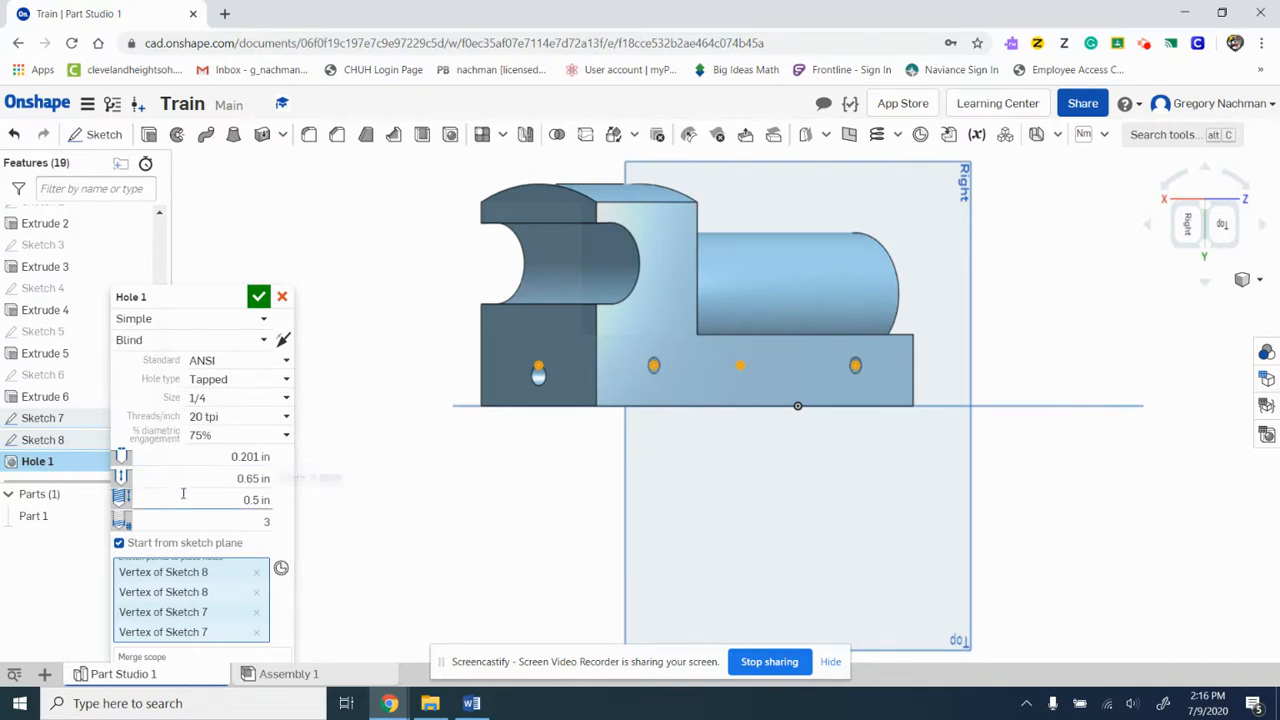
left_click(472, 705)
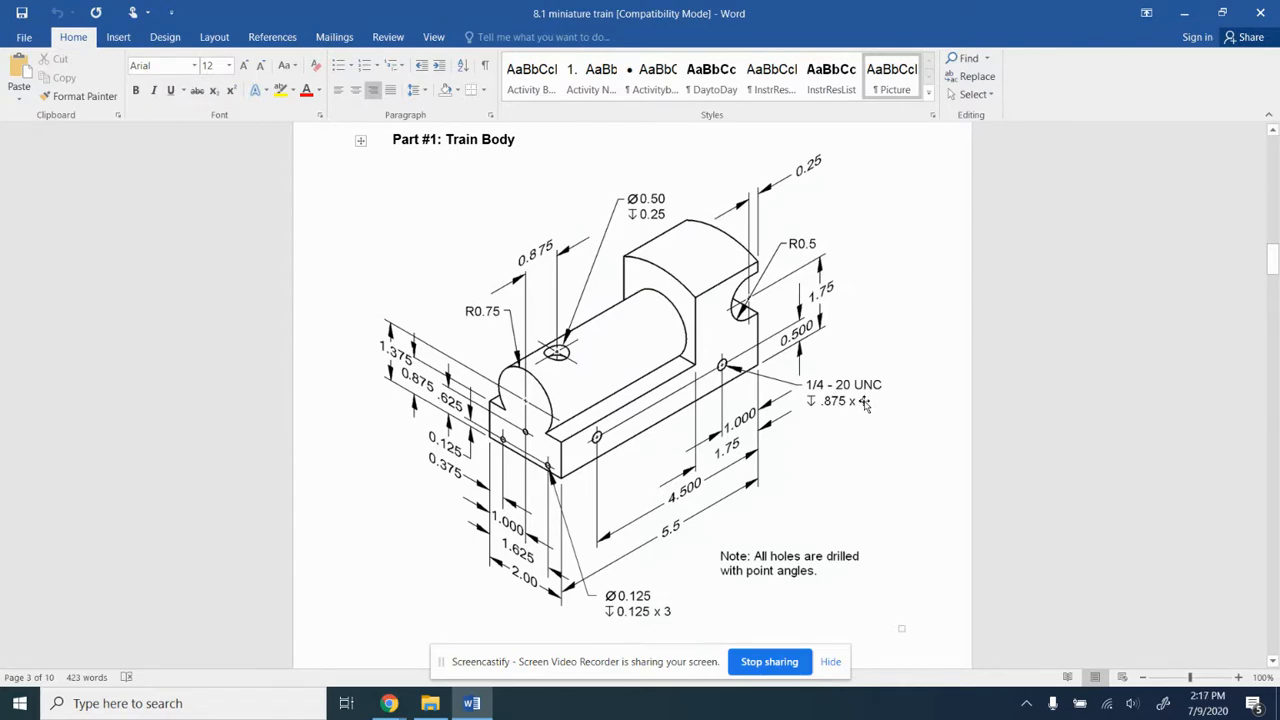
left_click(1184, 13)
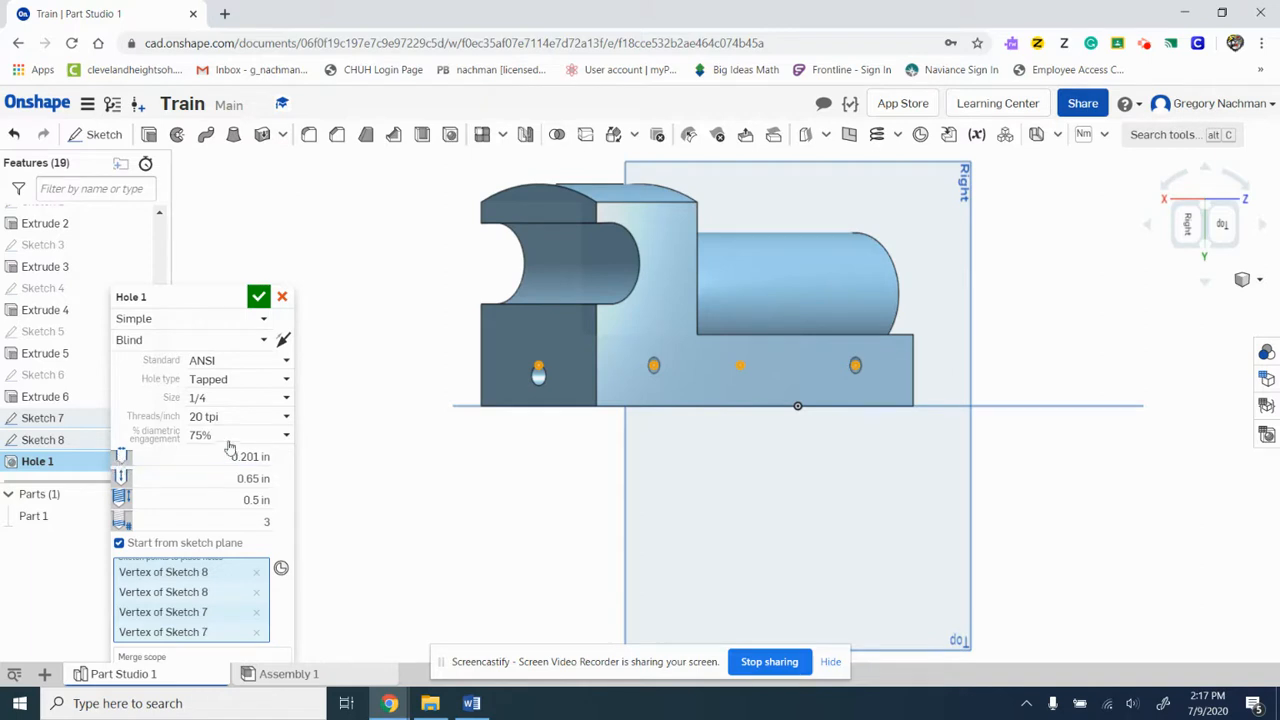
- Try size #6 with 32 threads per inch for the four tapped side holes
left_click(200, 398)
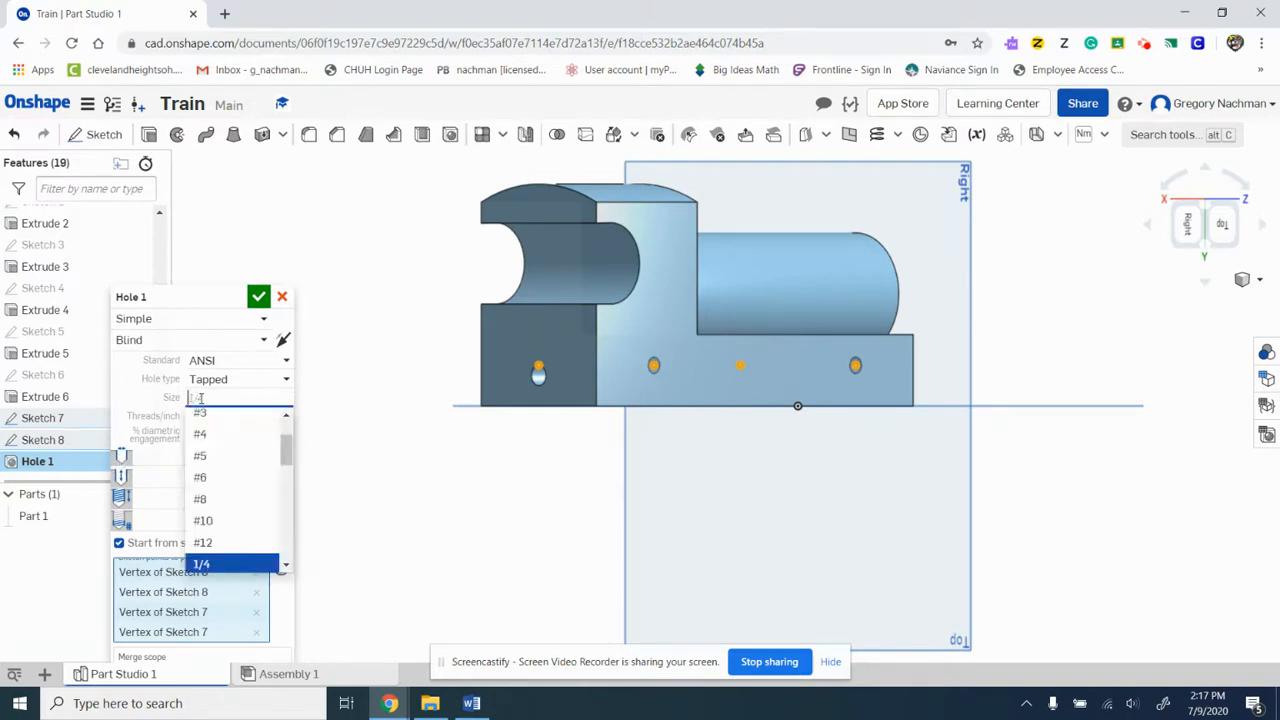
left_click(205, 479)
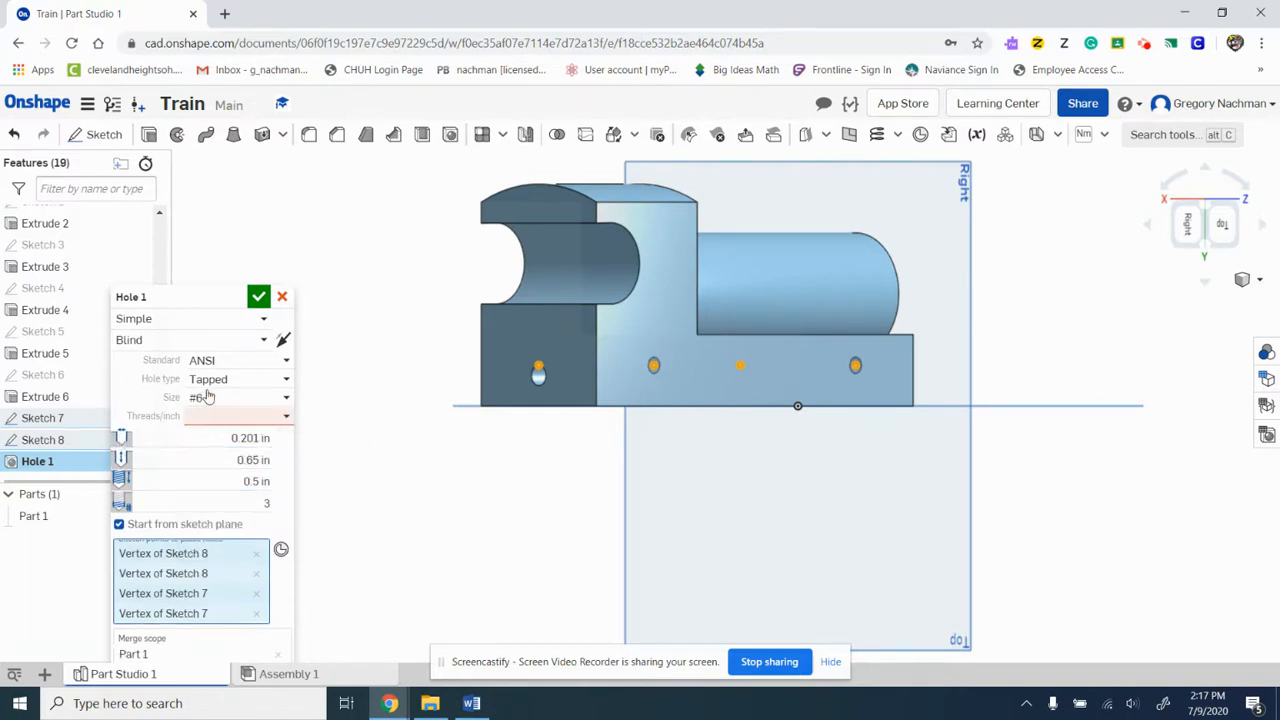
left_click(231, 417)
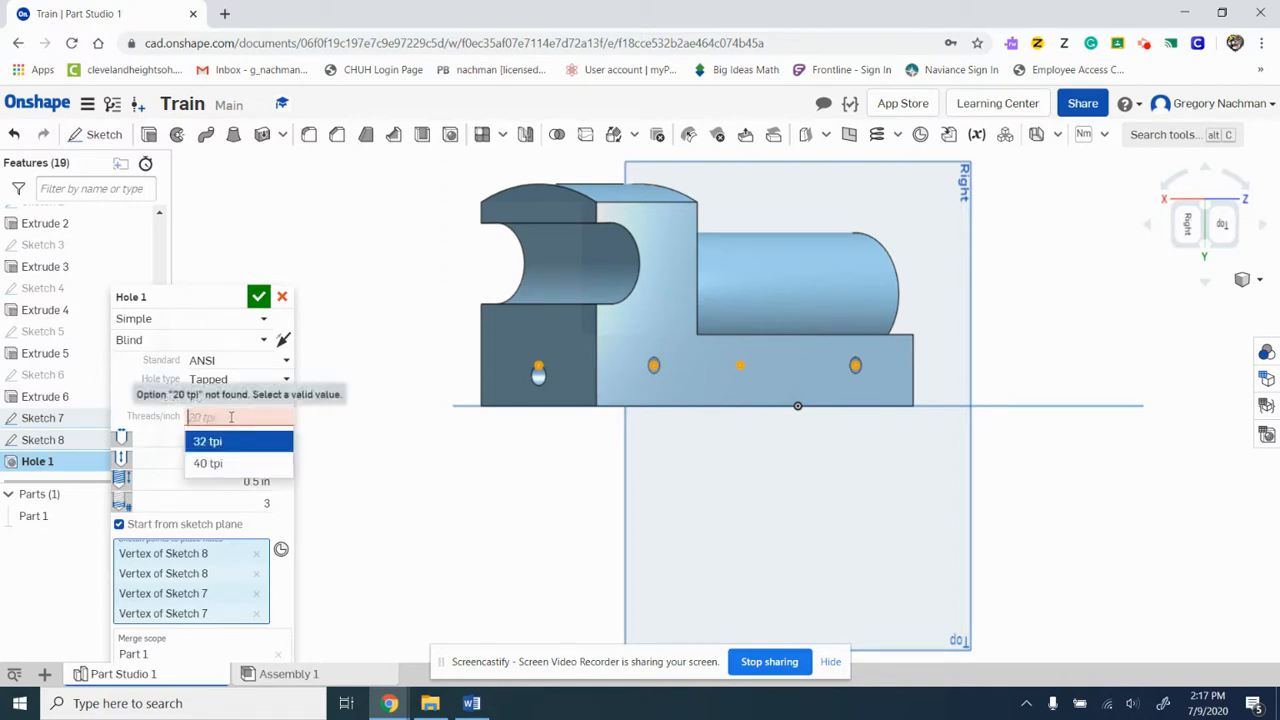
left_click(231, 443)
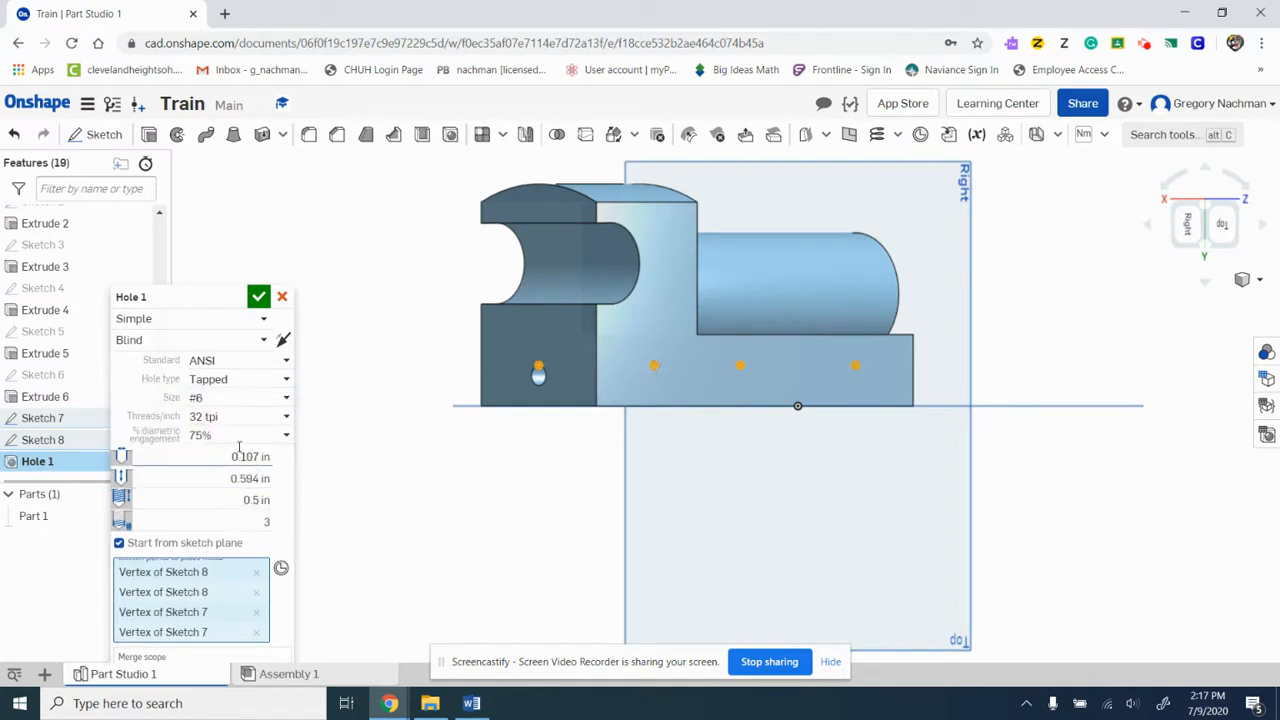
- Set the tapped side holes to size 1/4 with 20 threads per inch
left_click(220, 399)
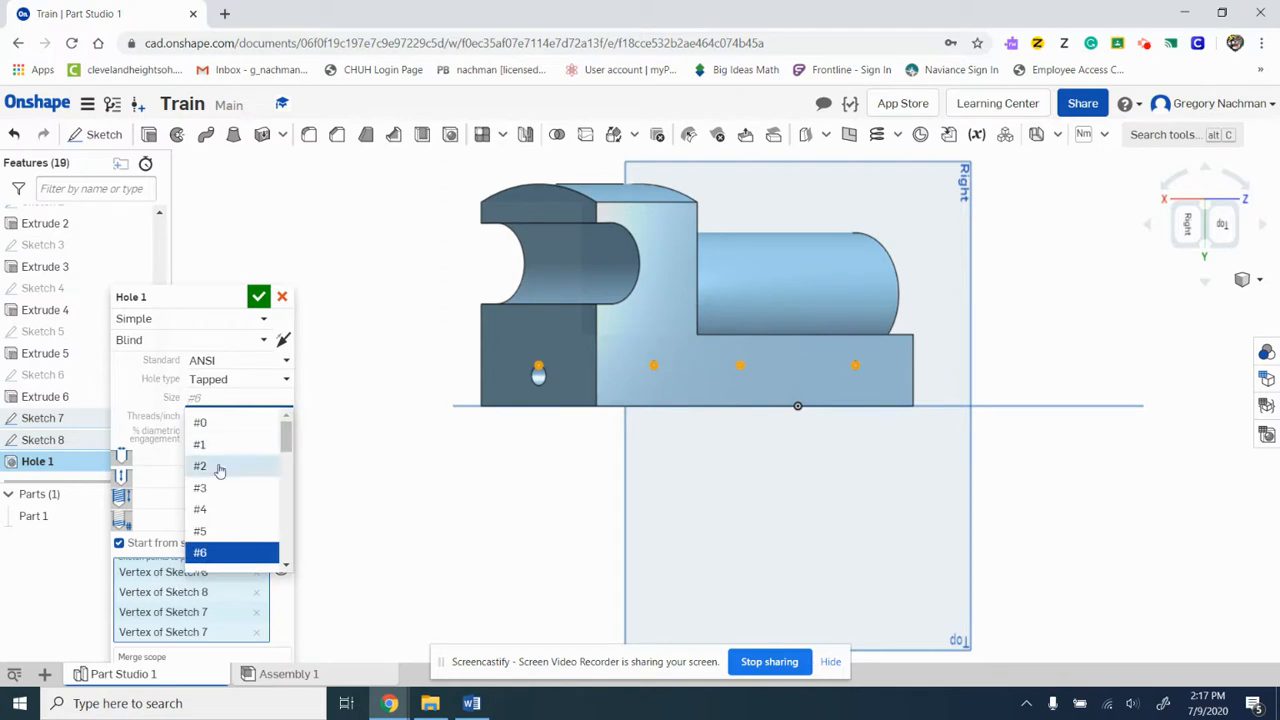
scroll(220, 470, "down", 3)
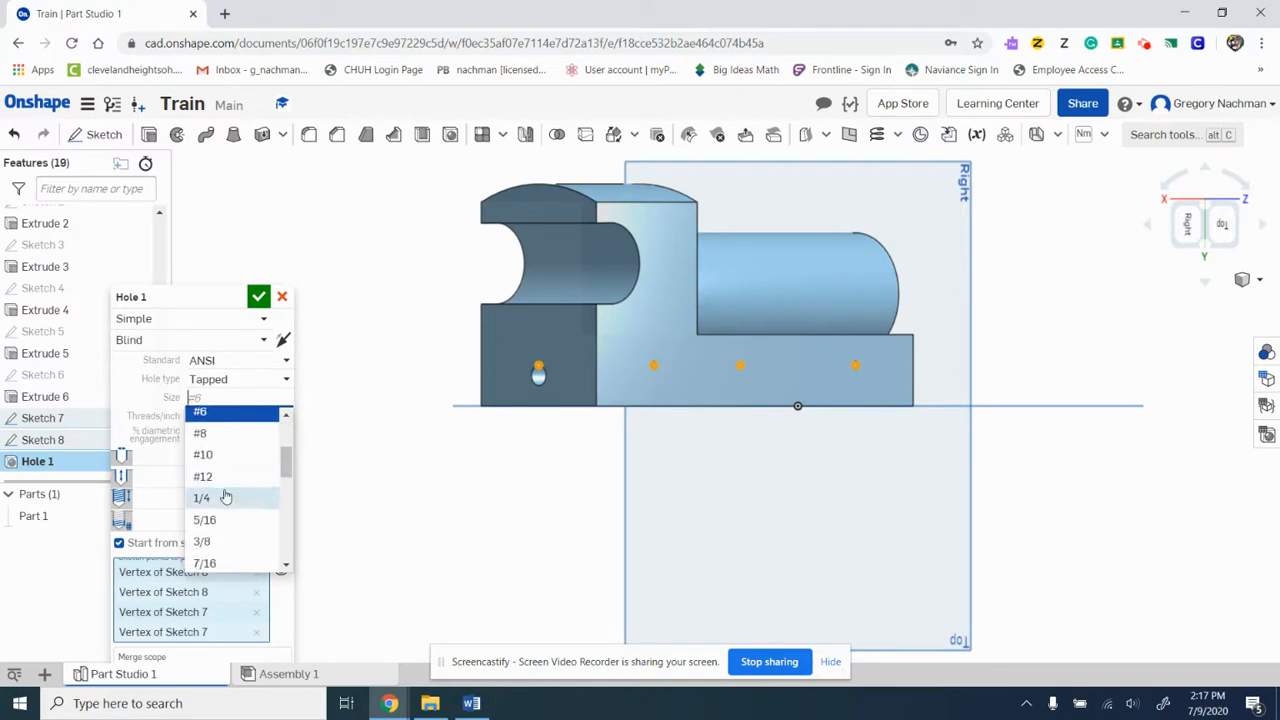
left_click(226, 497)
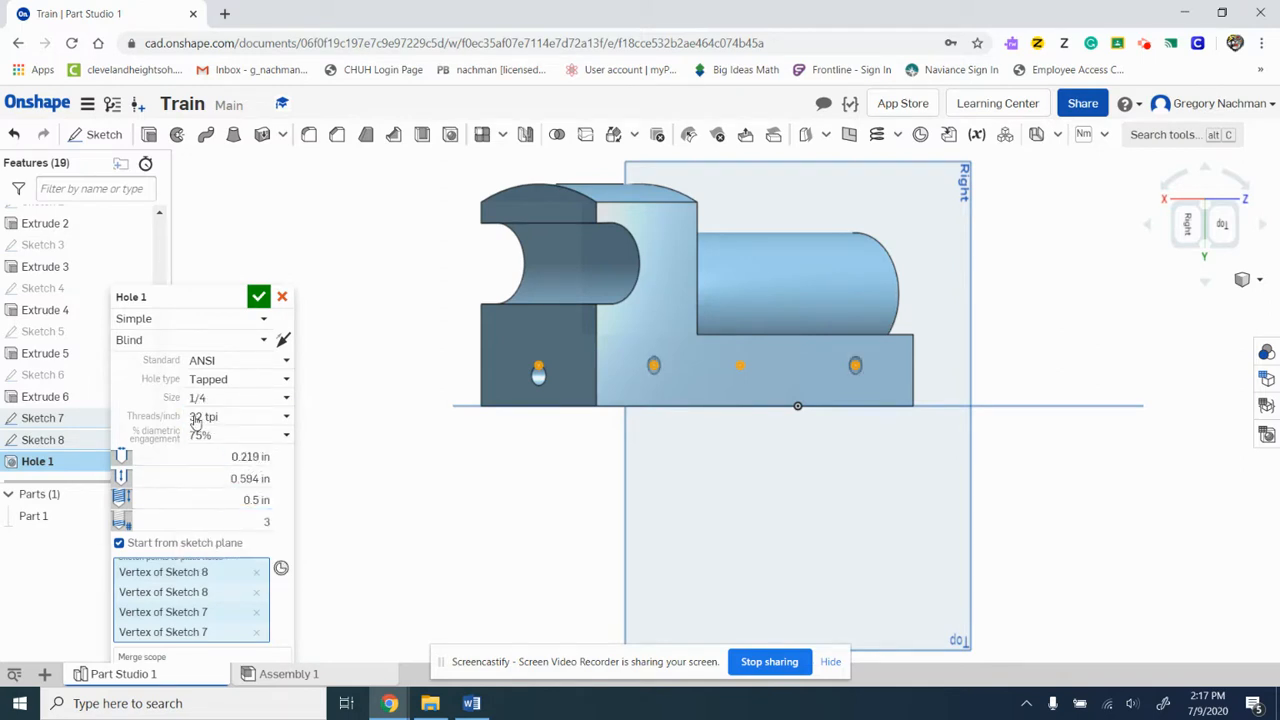
left_click(196, 421)
left_click(198, 437)
- Set the side holes' depth to 0.875 in as given in the Word drawing, and accept the Hole feature
left_click(252, 479)
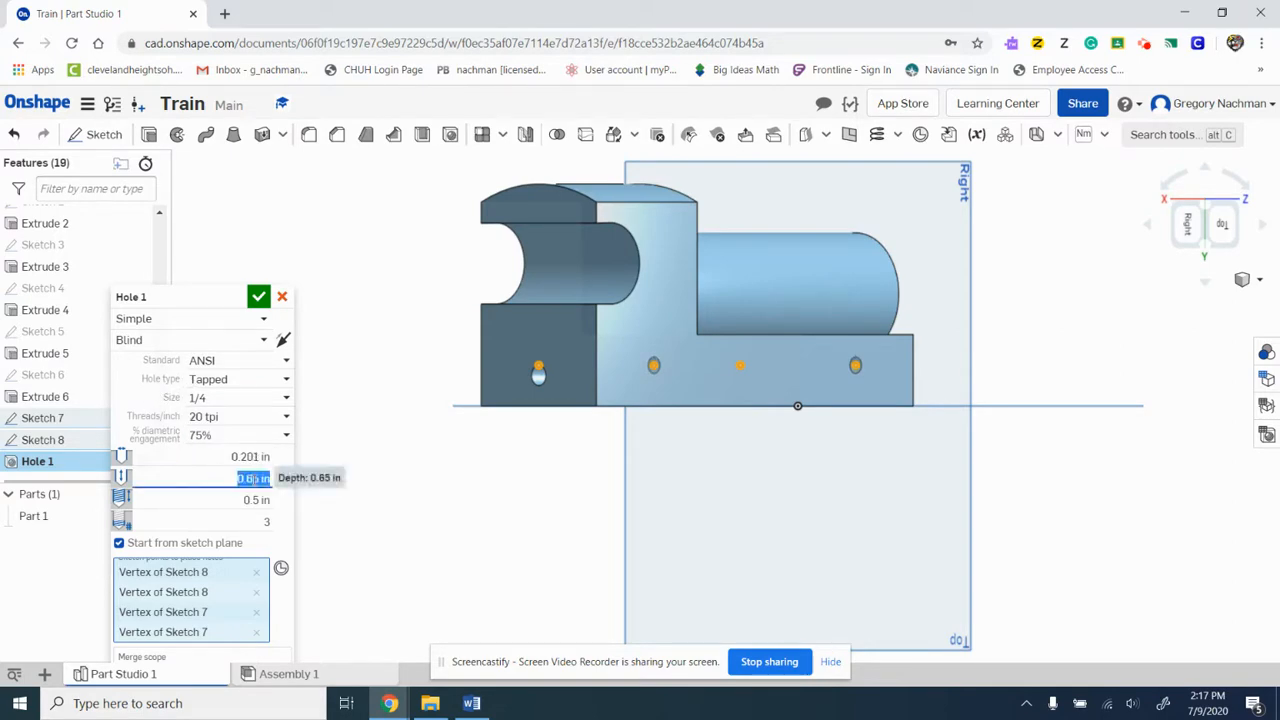
left_click(471, 705)
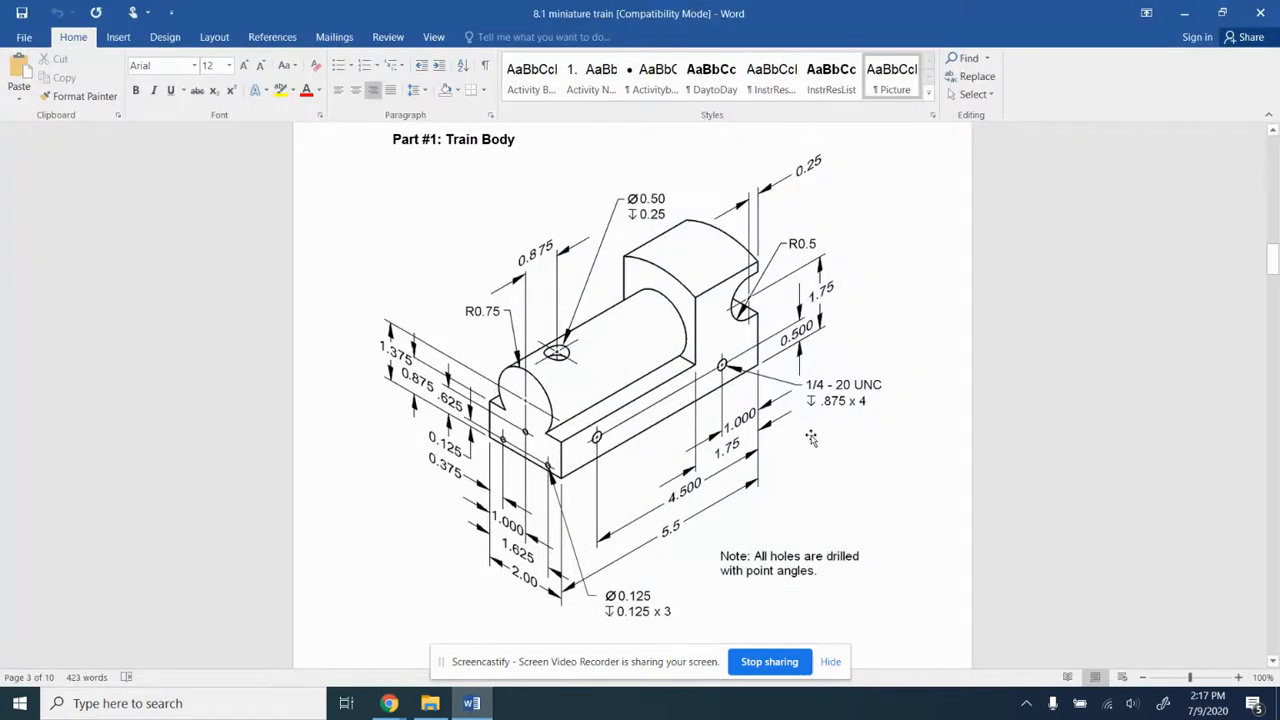
left_click(472, 705)
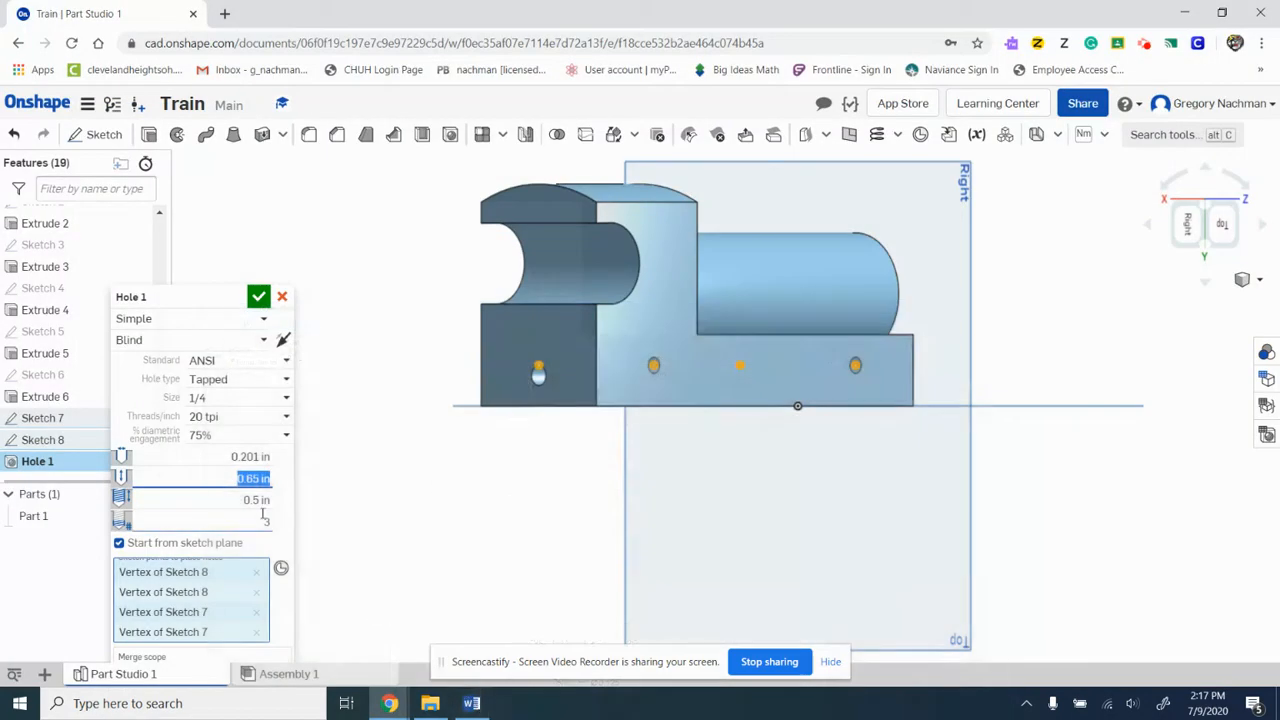
key("BackSpace")
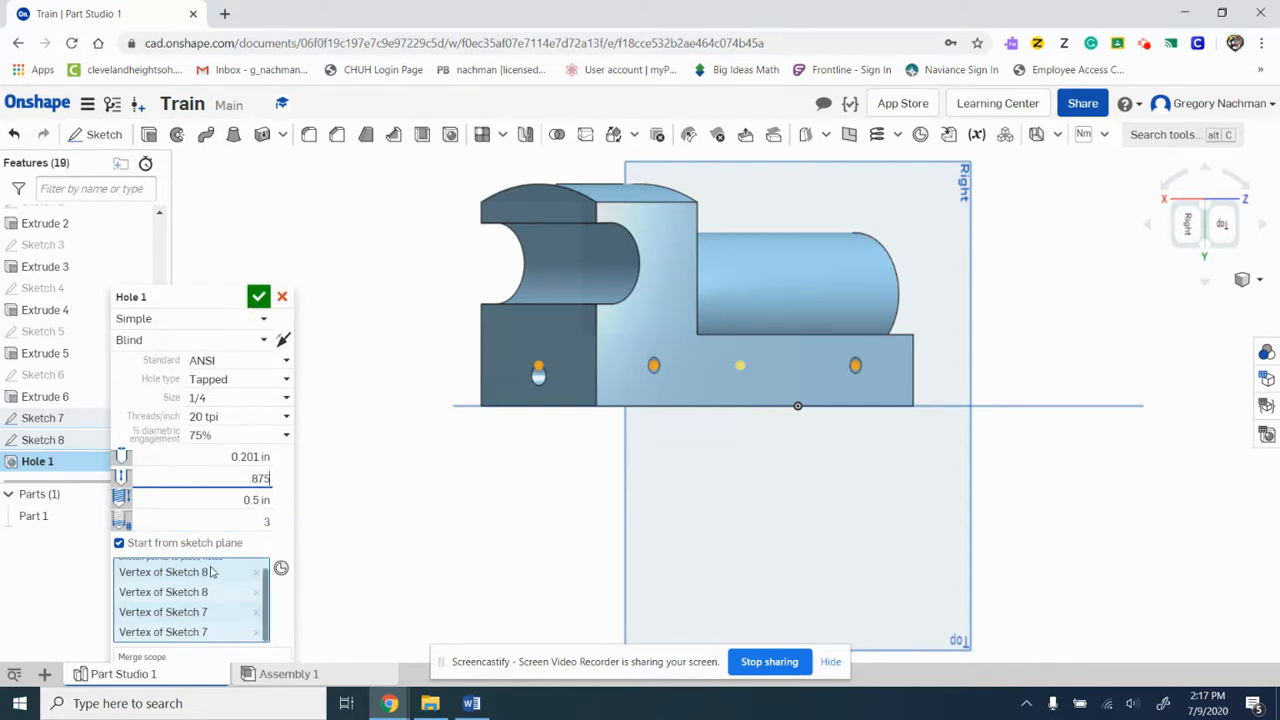
key("Tab")
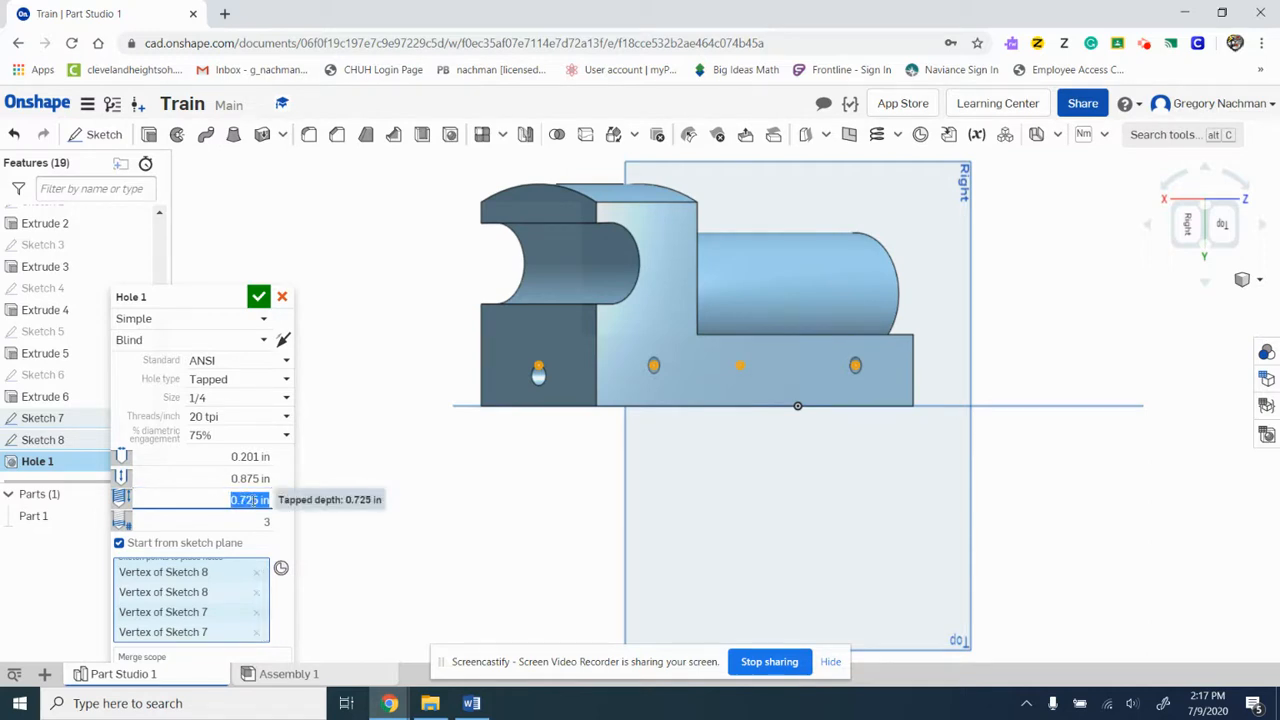
left_click(258, 297)
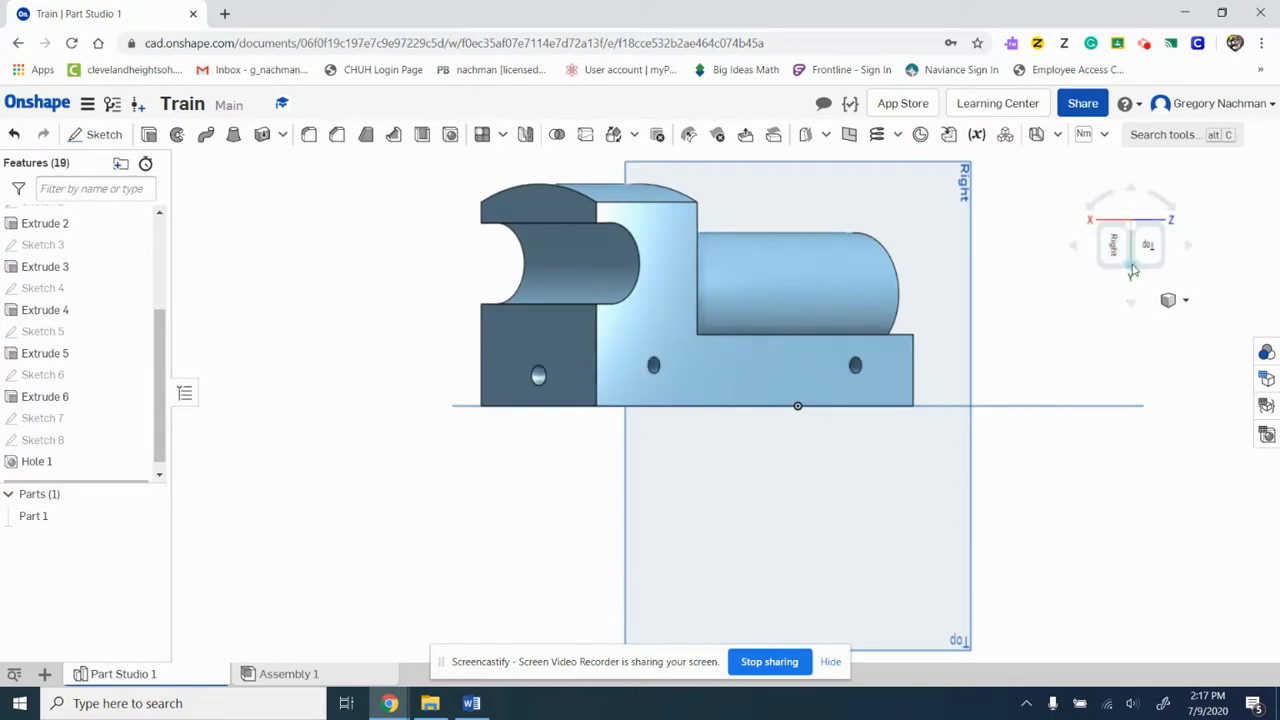
- Inspect the tapped side holes and the front of the train body, and check the front hole dimensions in the Word drawing
right_click_drag(1038, 344, 673, 542)
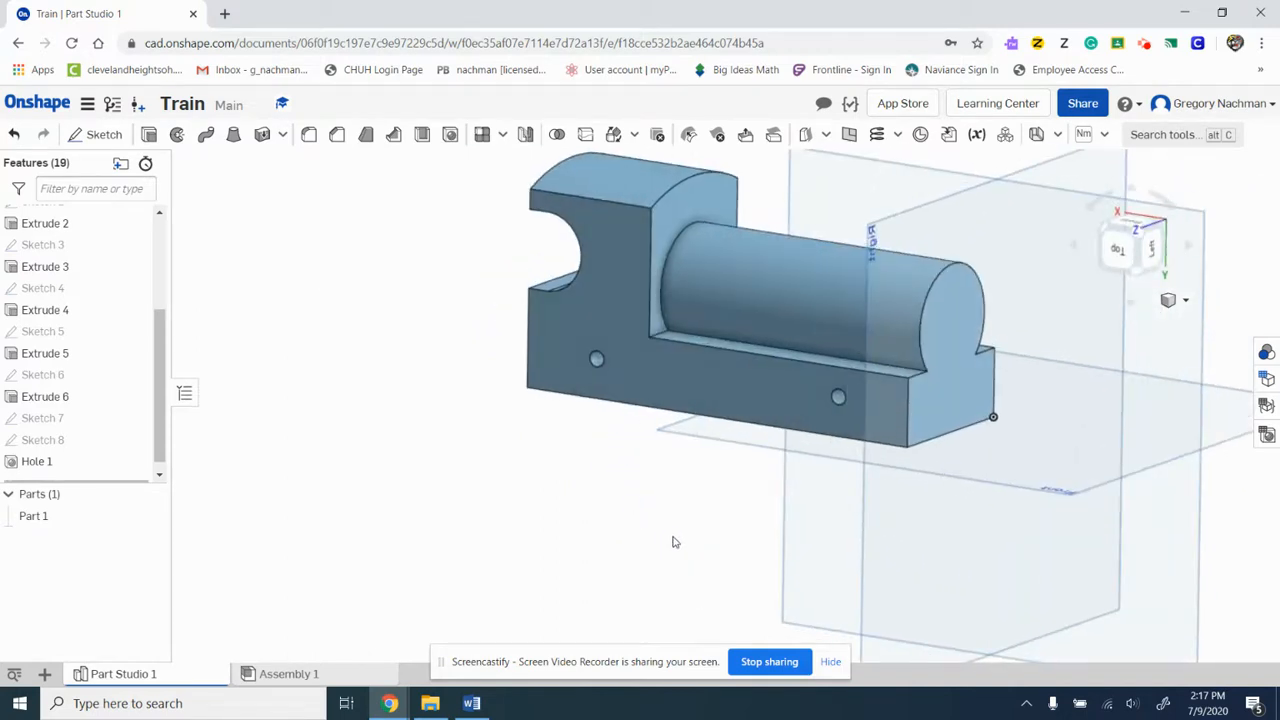
scroll(673, 542, "up", 3)
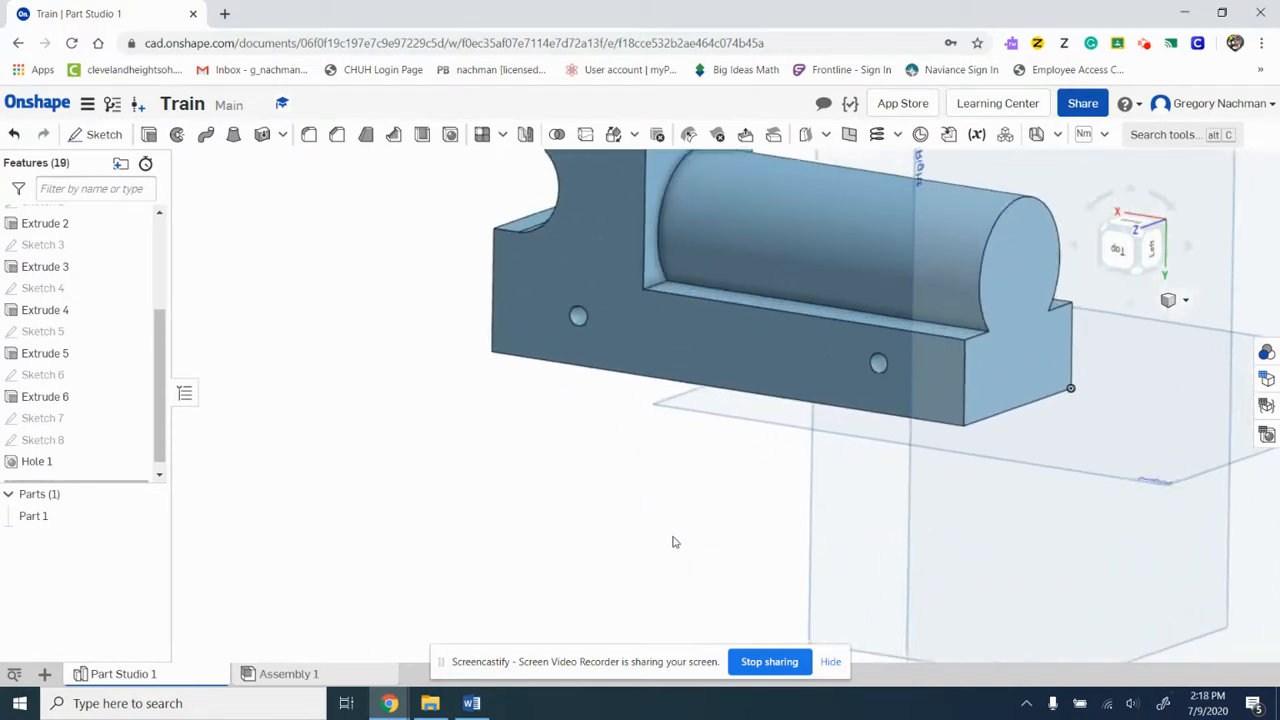
scroll(673, 542, "down", 2)
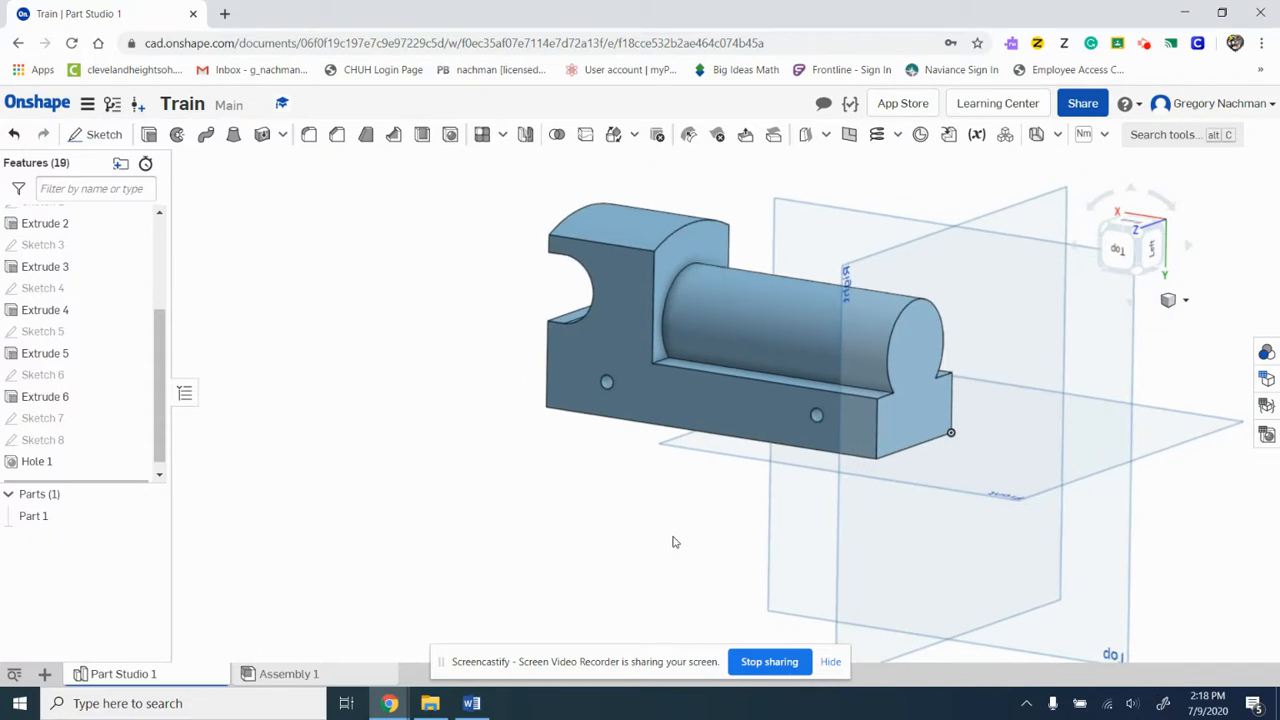
scroll(673, 542, "up", 1)
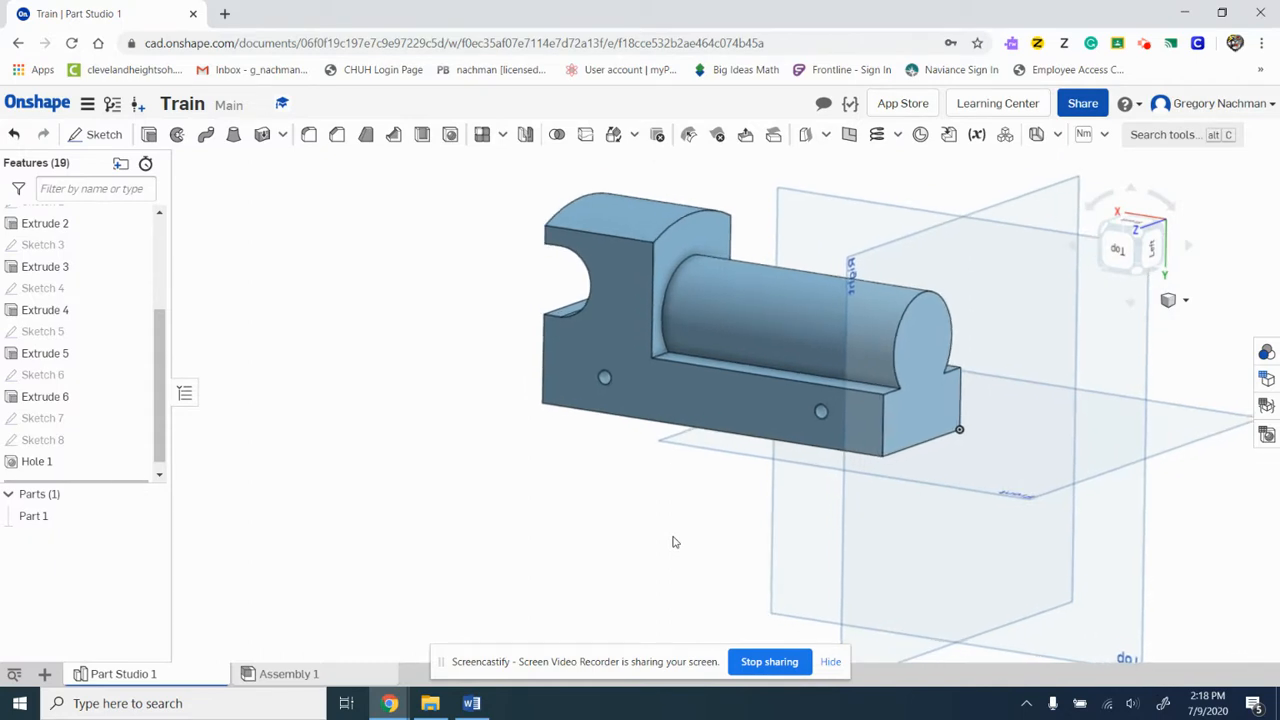
scroll(673, 542, "down", 1)
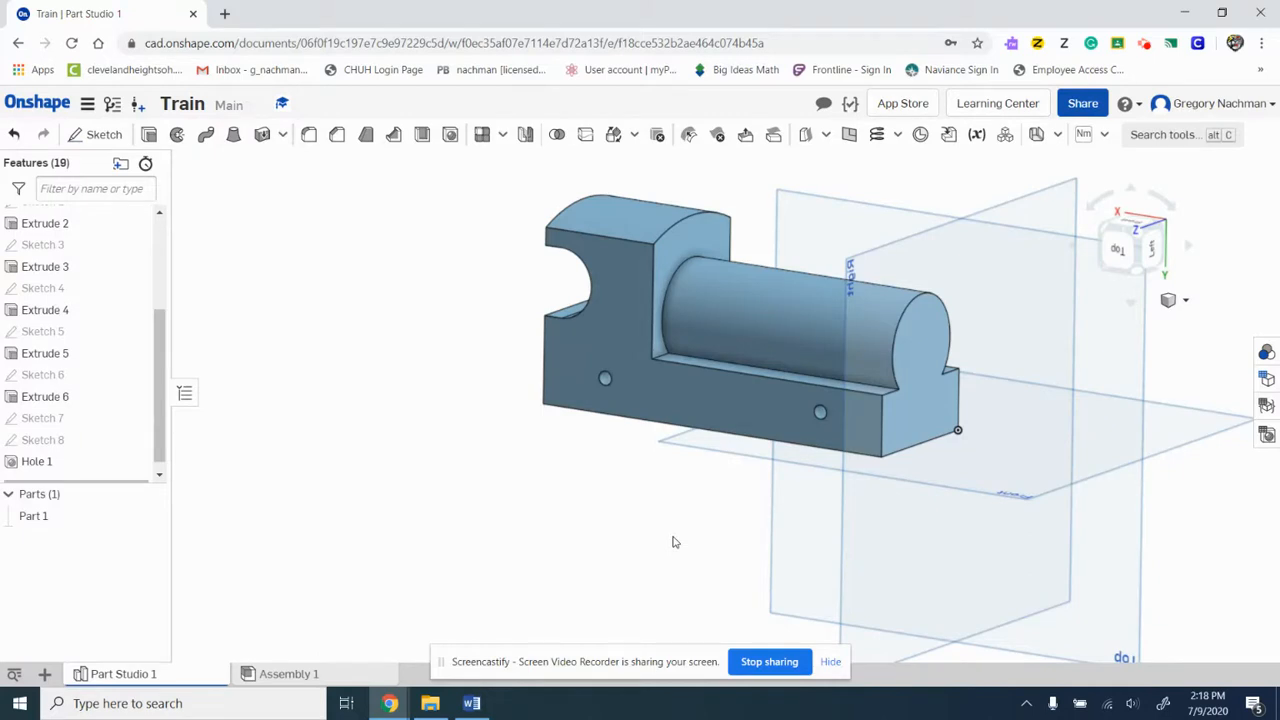
scroll(673, 542, "down", 1)
scroll(673, 542, "down", 1)
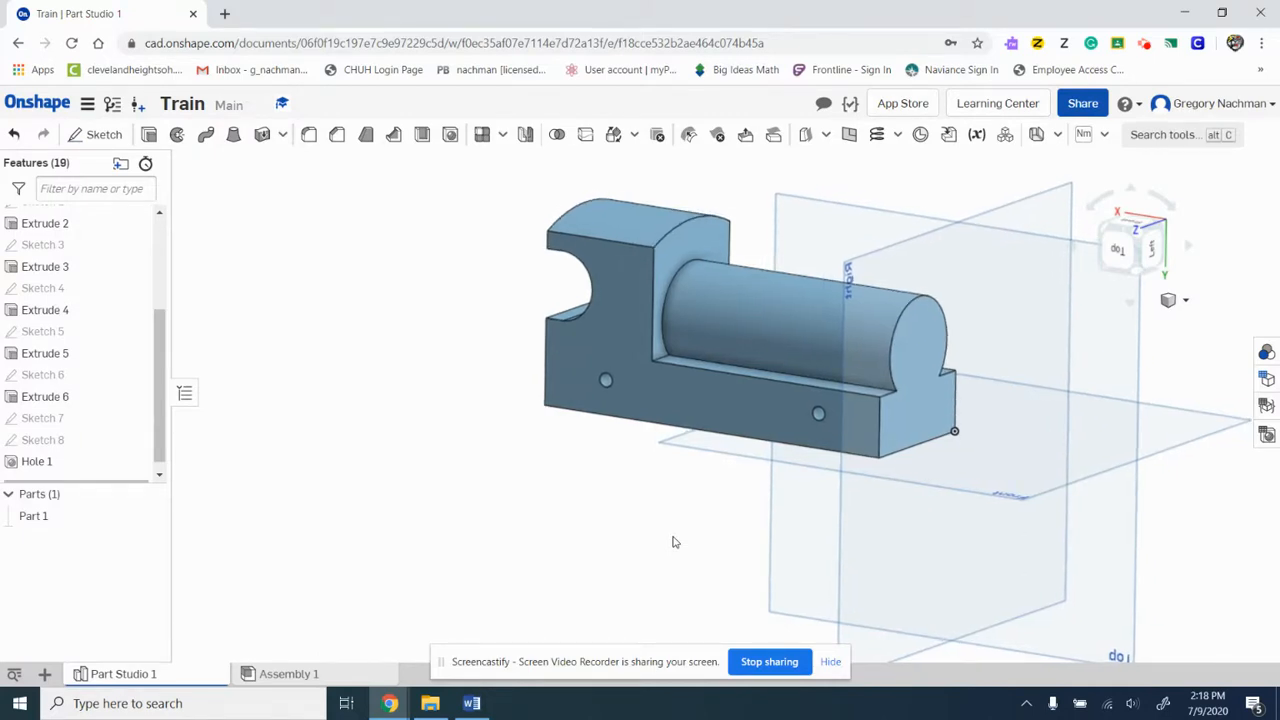
scroll(673, 542, "up", 3)
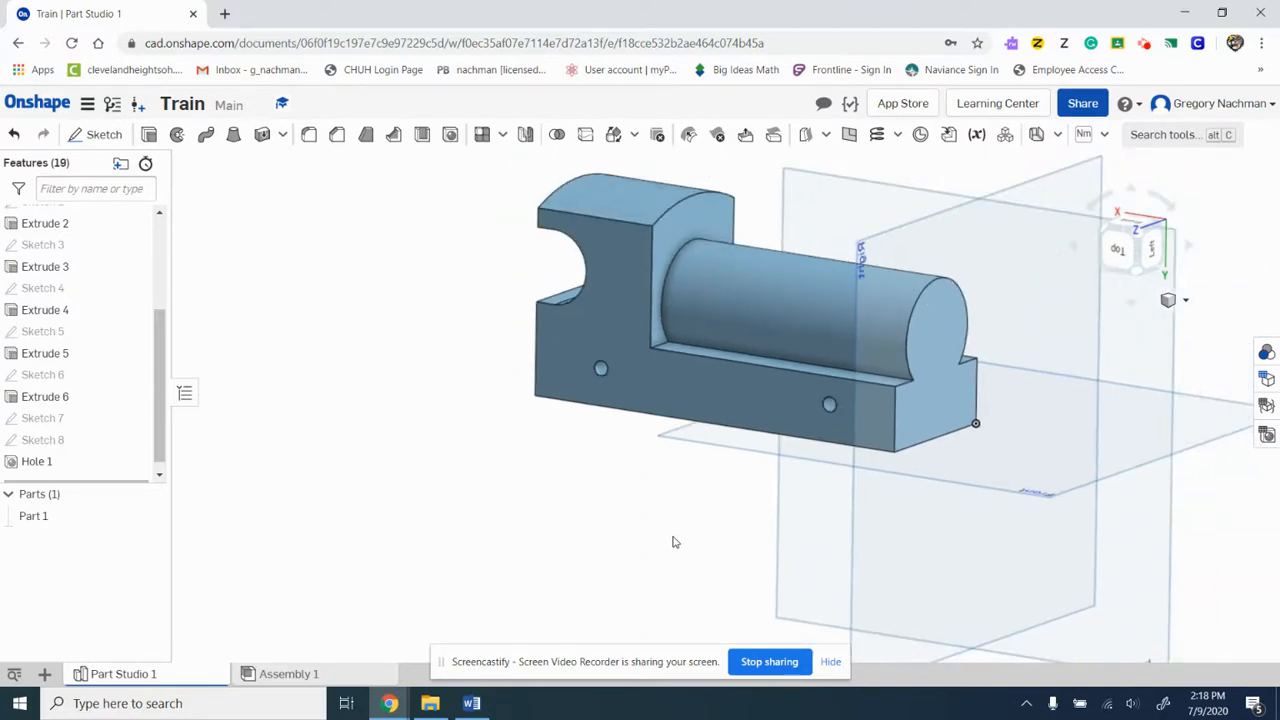
right_click_drag(673, 542, 565, 683)
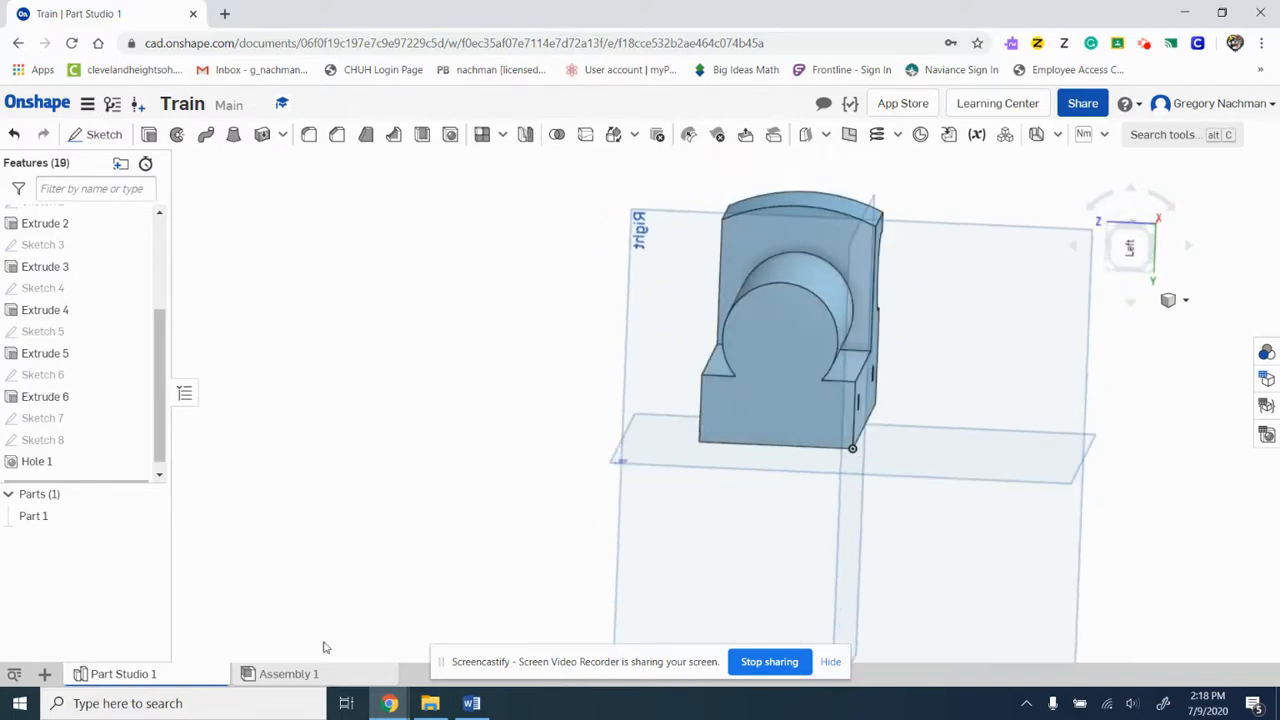
left_click(471, 703)
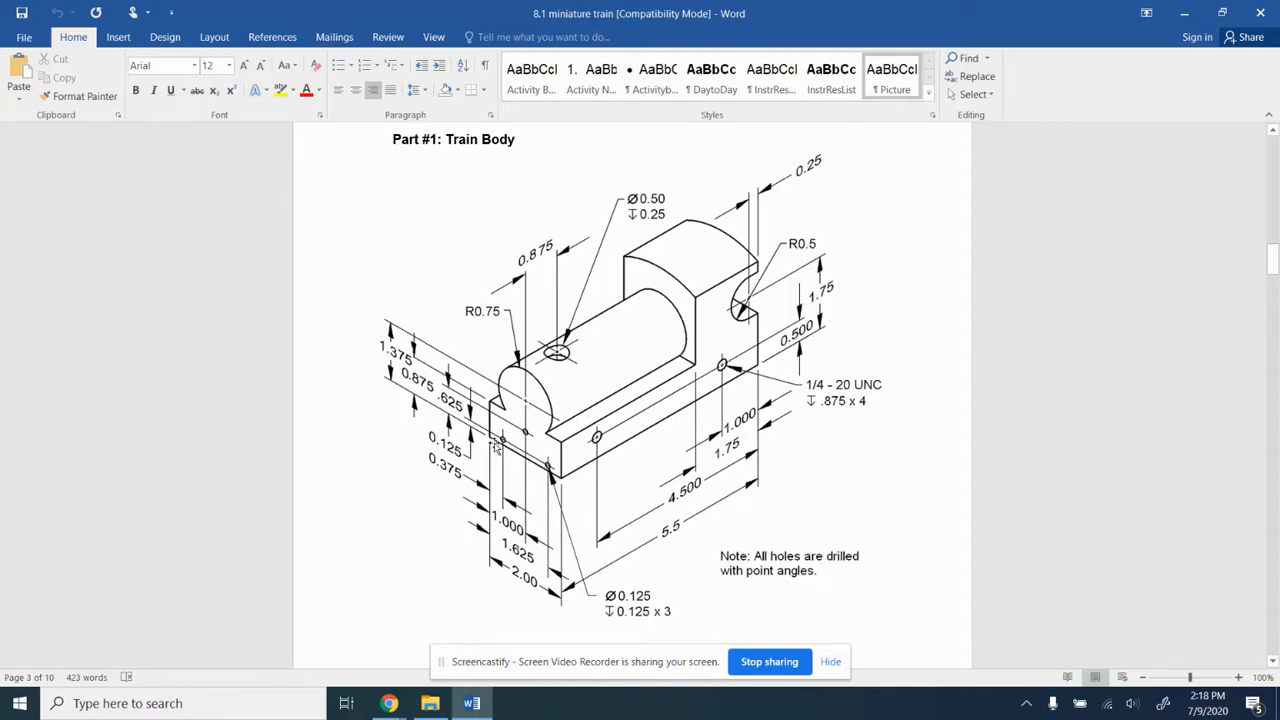
- Switch to Onshape, start a sketch on the train body's front face, and place three points: two near the bottom edge and one centred above
mouse_move(389, 703)
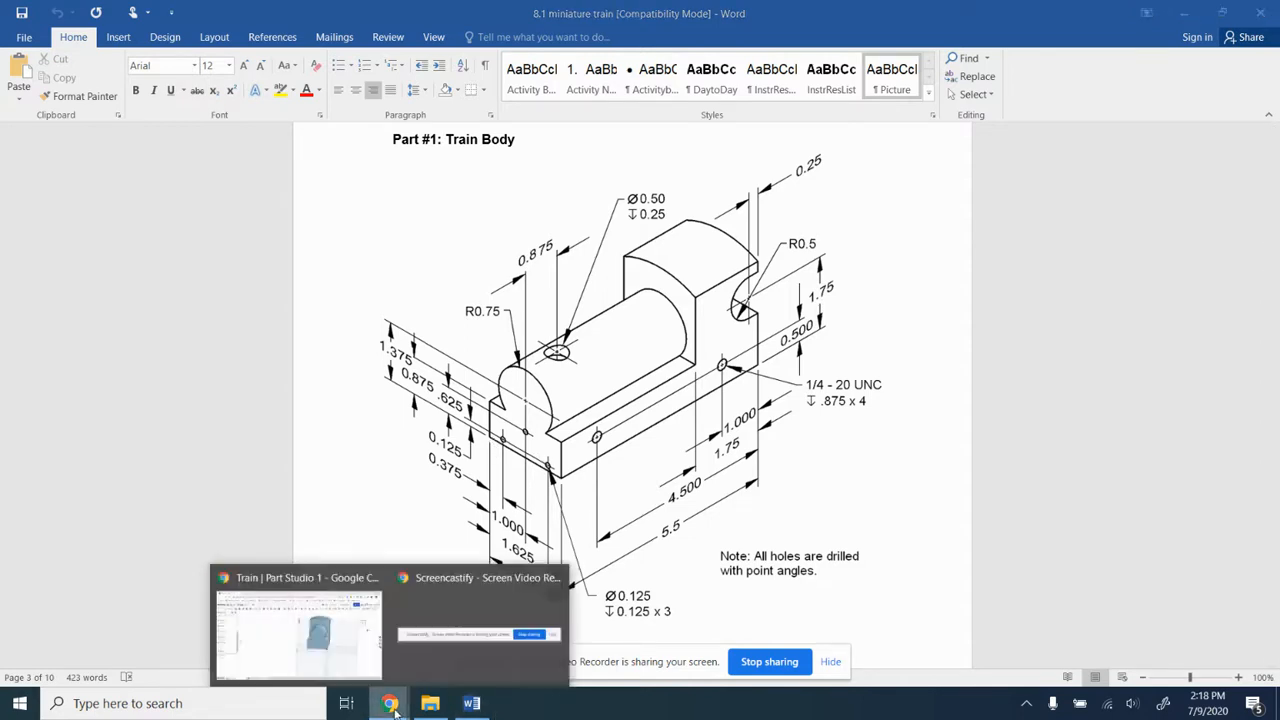
left_click(320, 640)
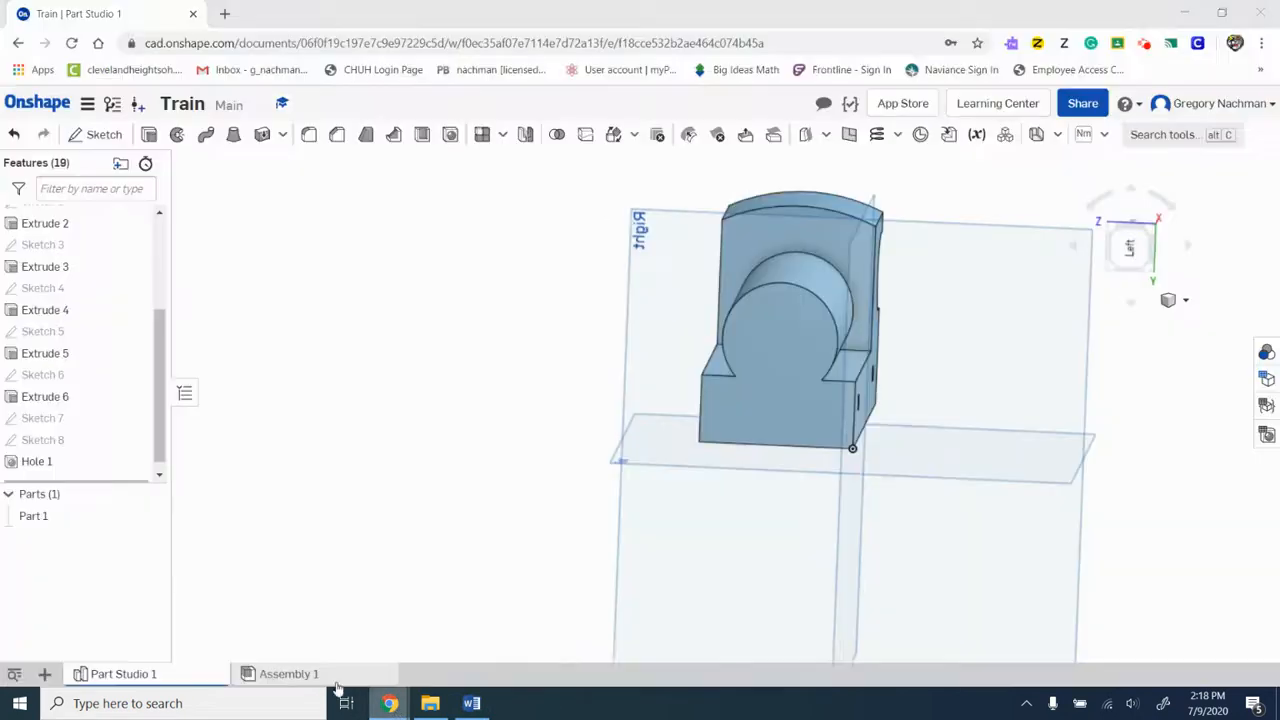
left_click(97, 135)
left_click(789, 420)
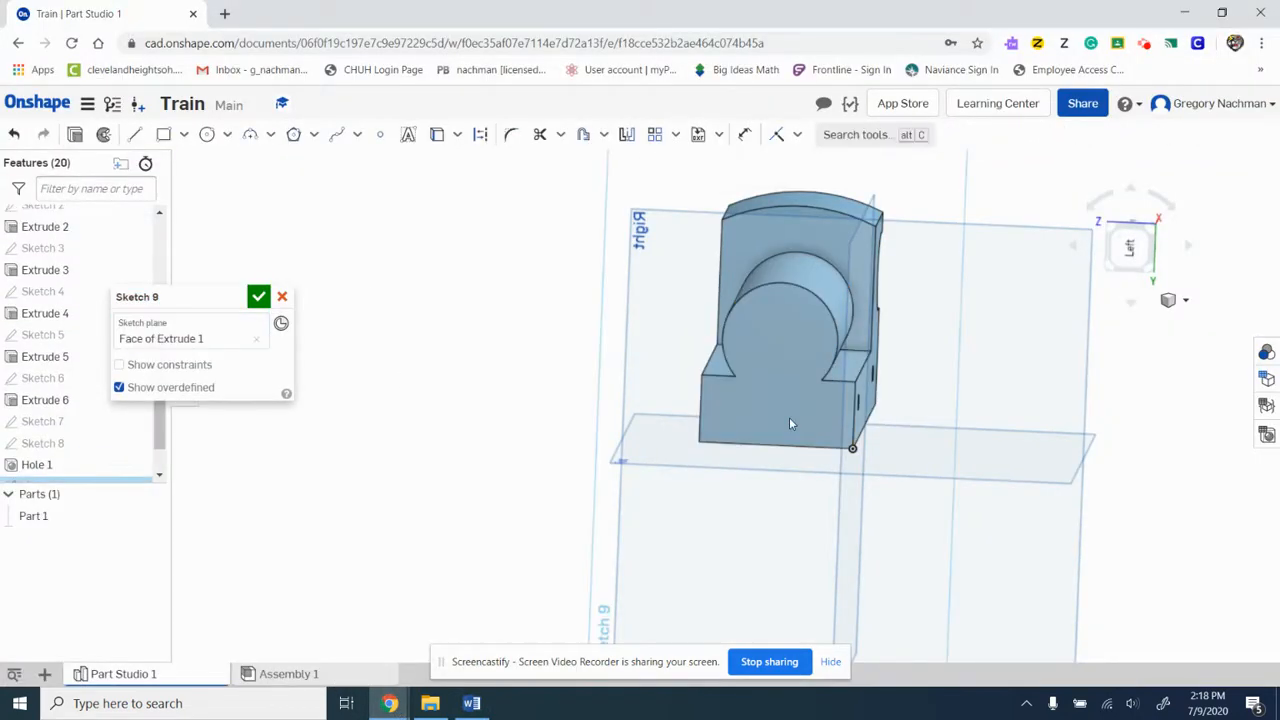
left_click(1129, 248)
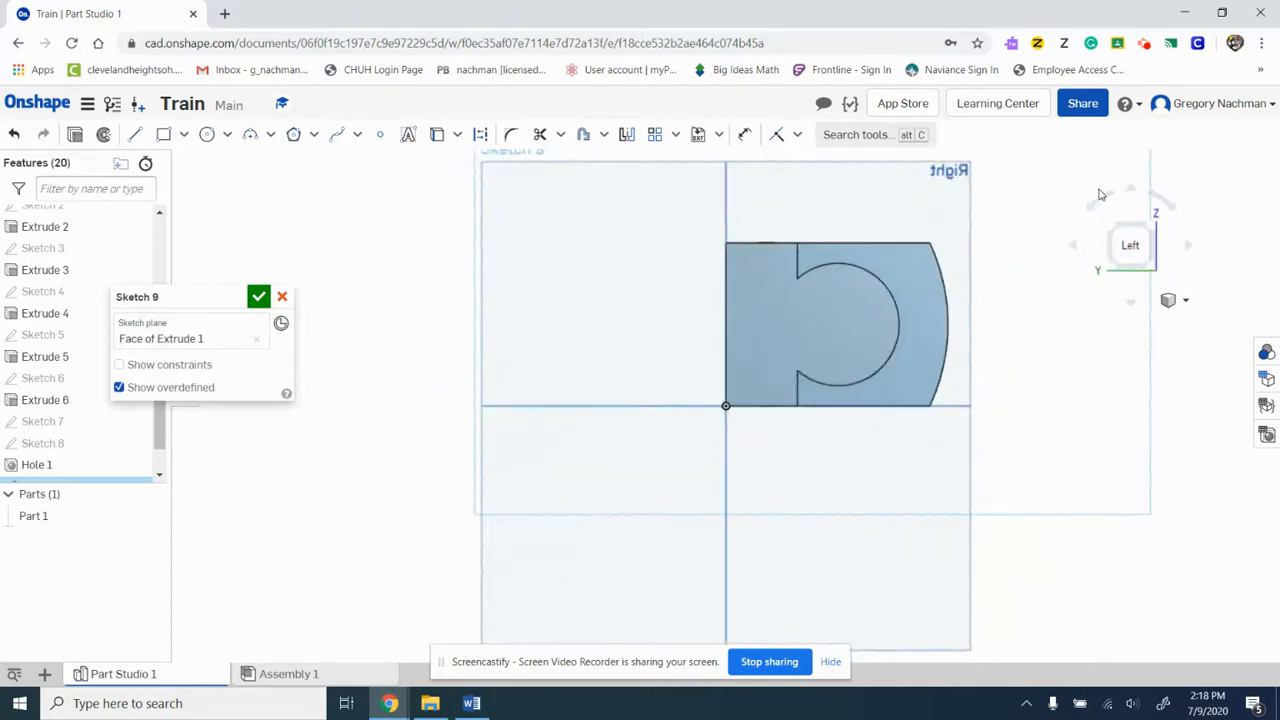
left_click(1103, 201)
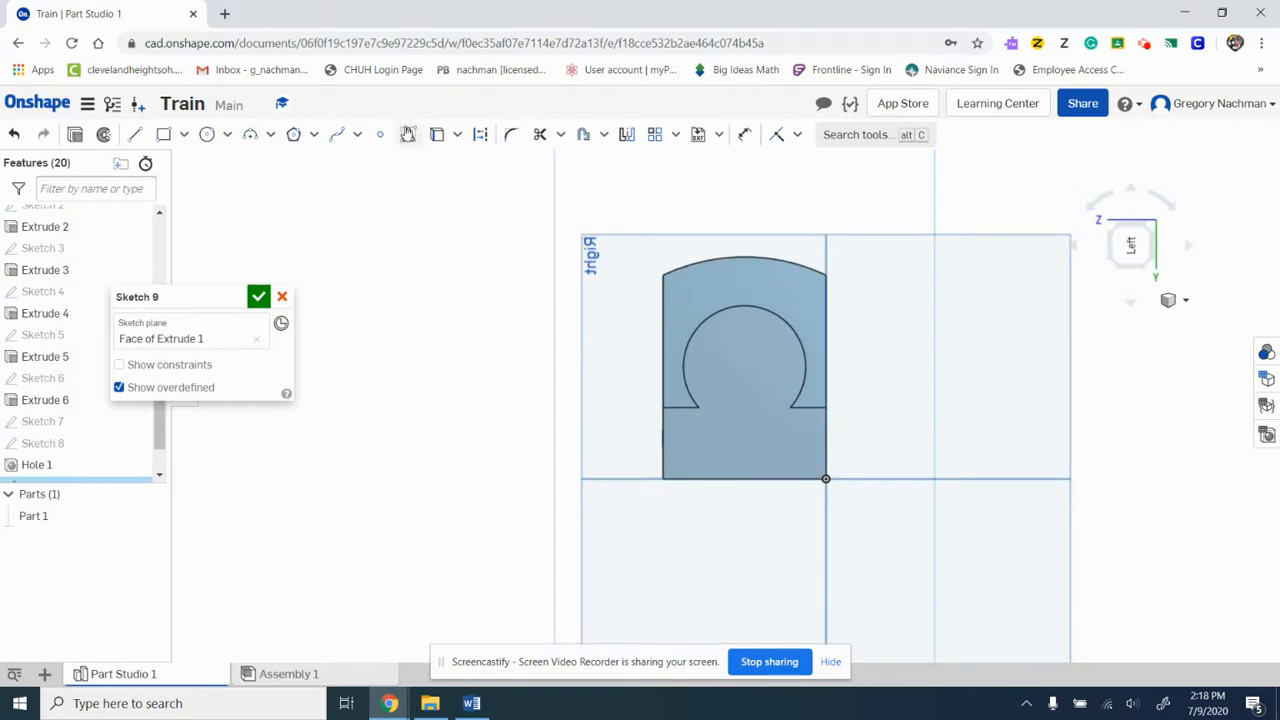
left_click(380, 134)
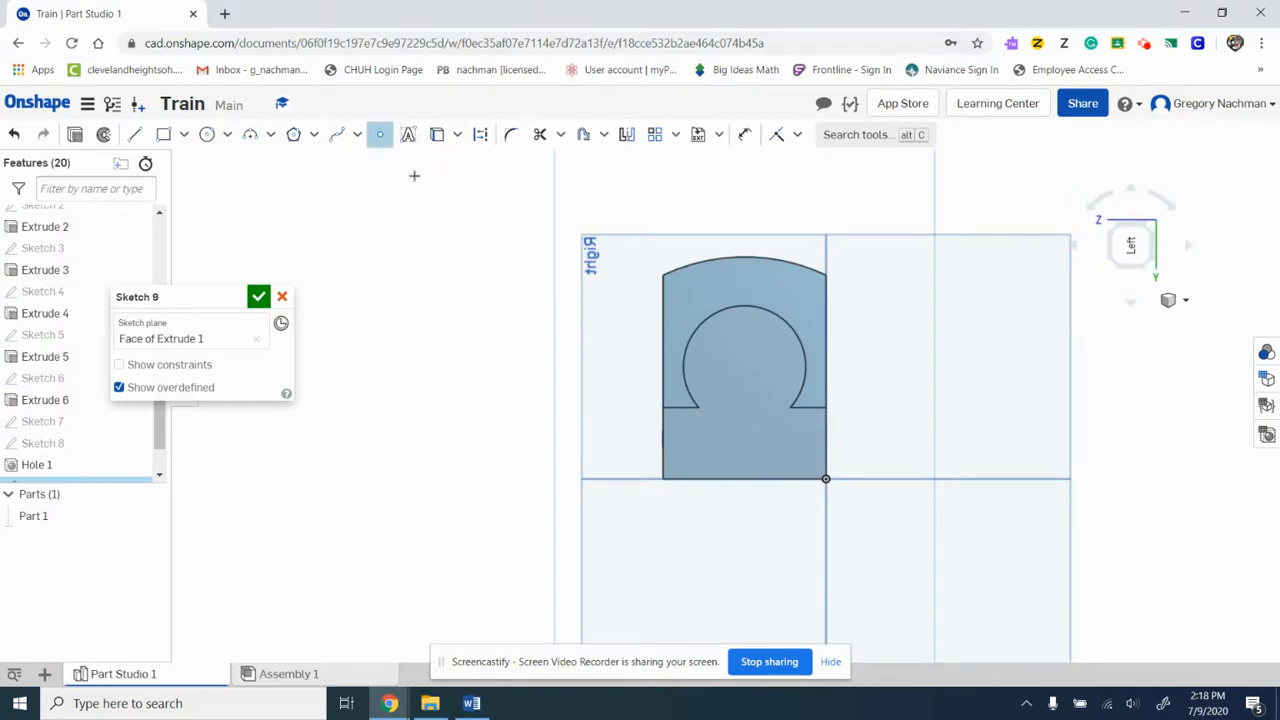
left_click(700, 464)
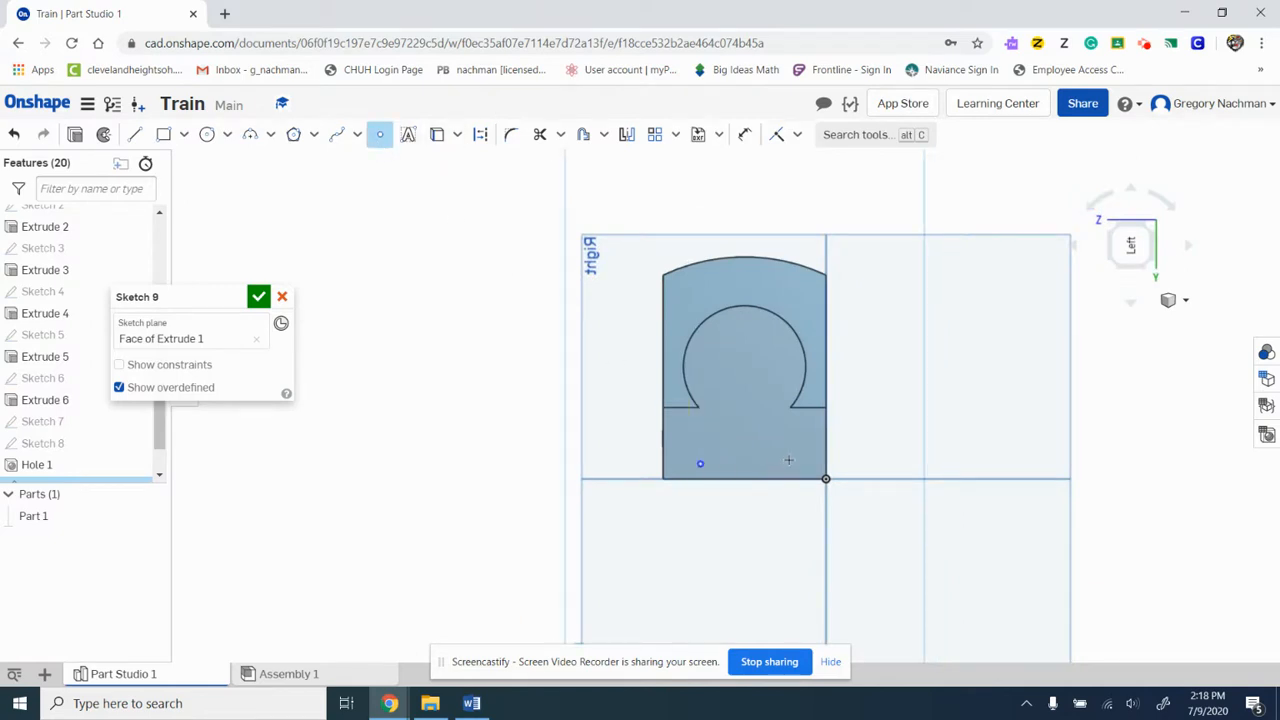
- Dimension the lower-left point's horizontal distance from the face's left edge as 0.375 in, as given in the Word drawing
left_click(744, 134)
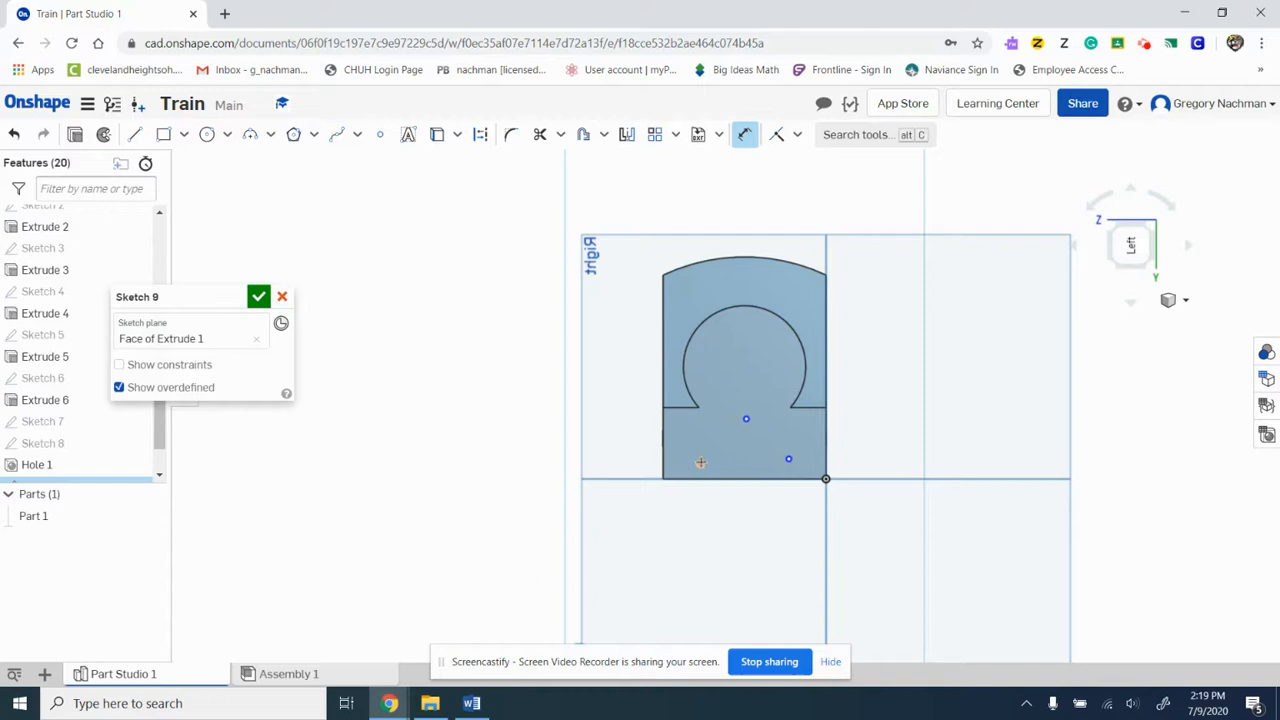
left_click(700, 463)
left_click(664, 458)
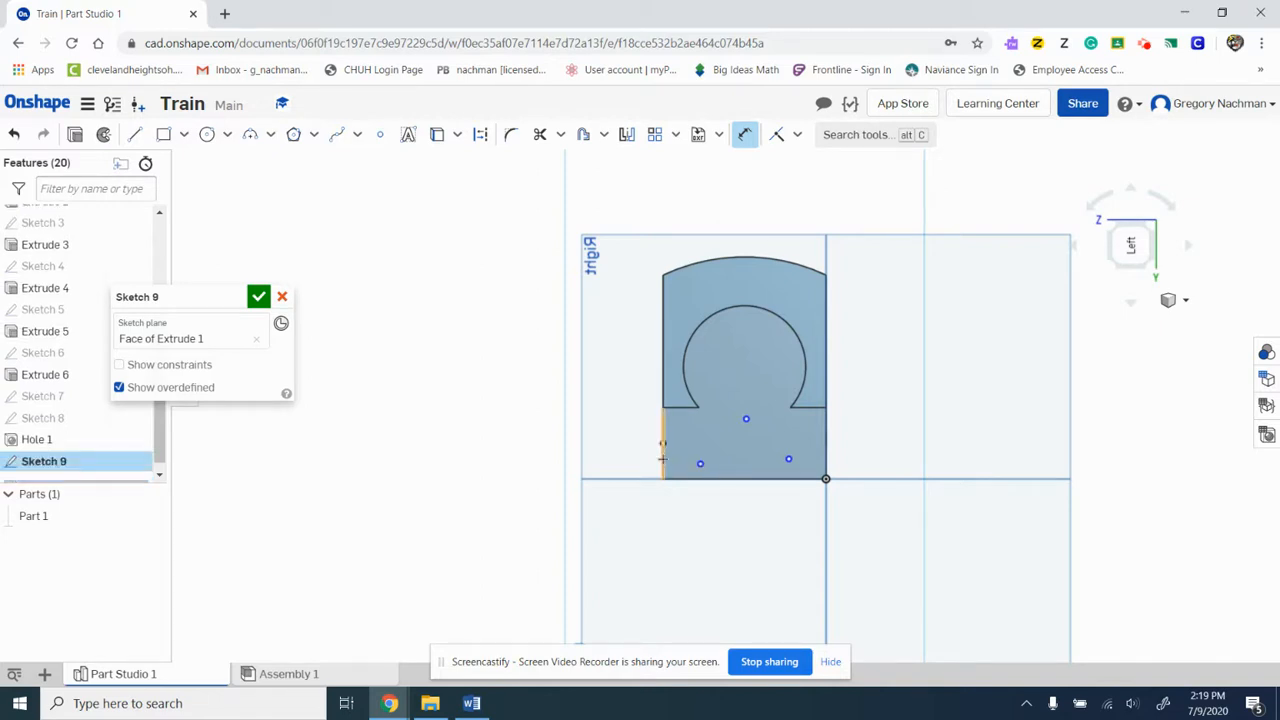
left_click(672, 542)
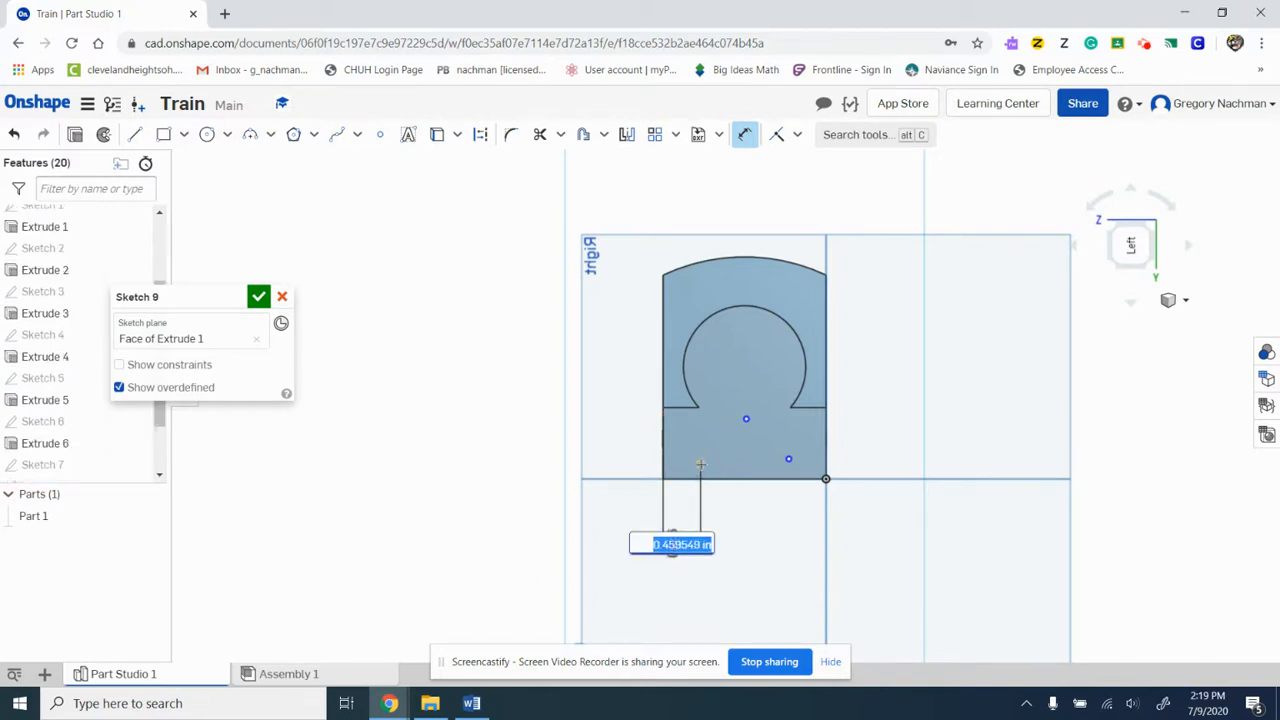
left_click(471, 703)
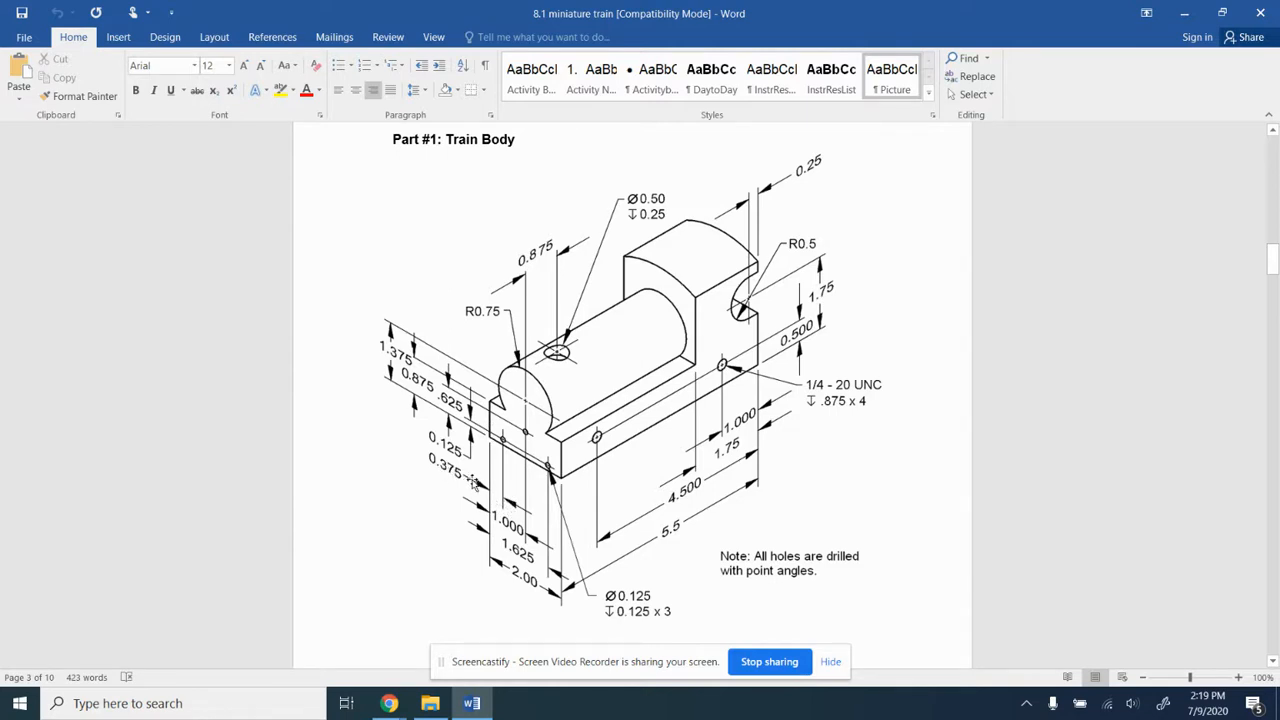
mouse_move(389, 703)
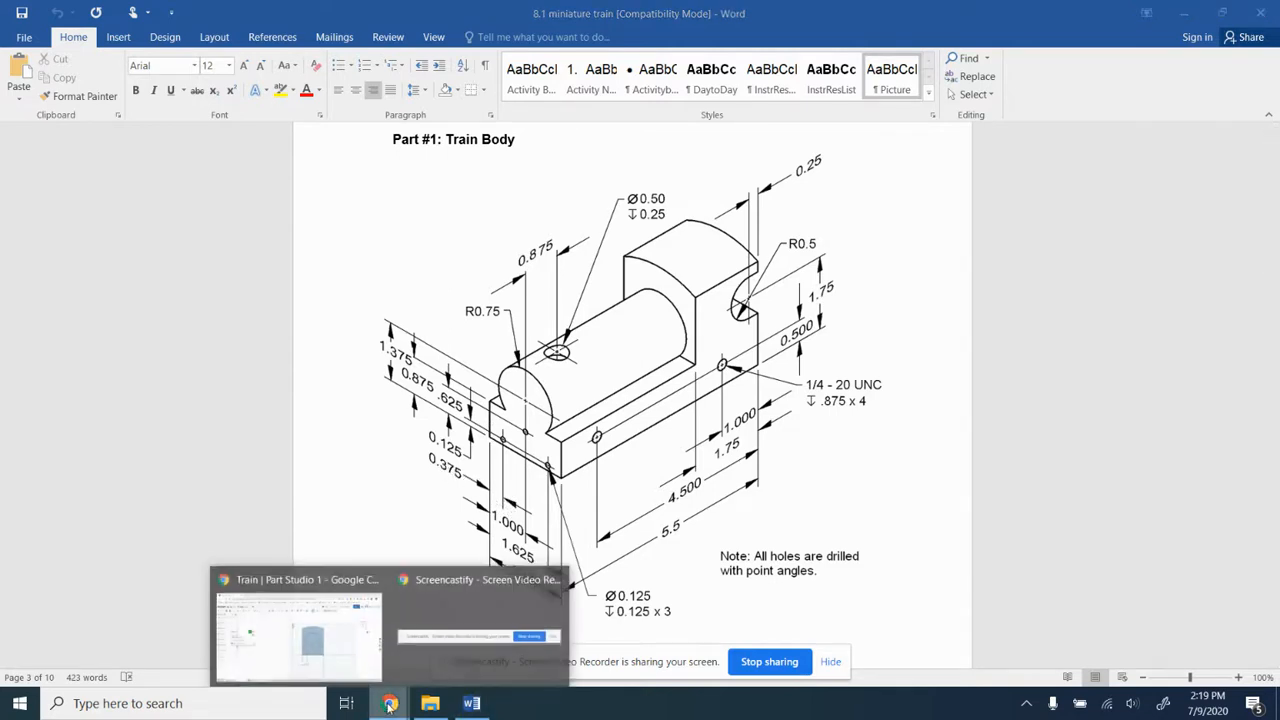
left_click(330, 638)
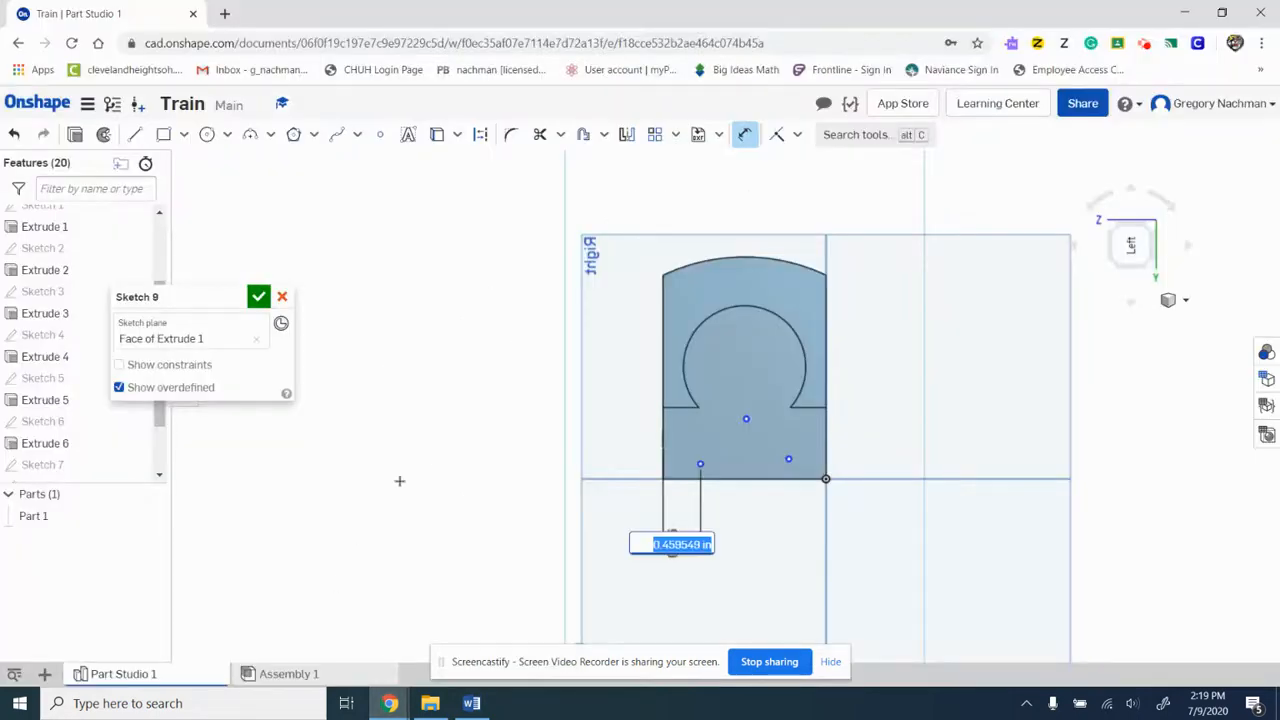
key("BackSpace")
key("Return")
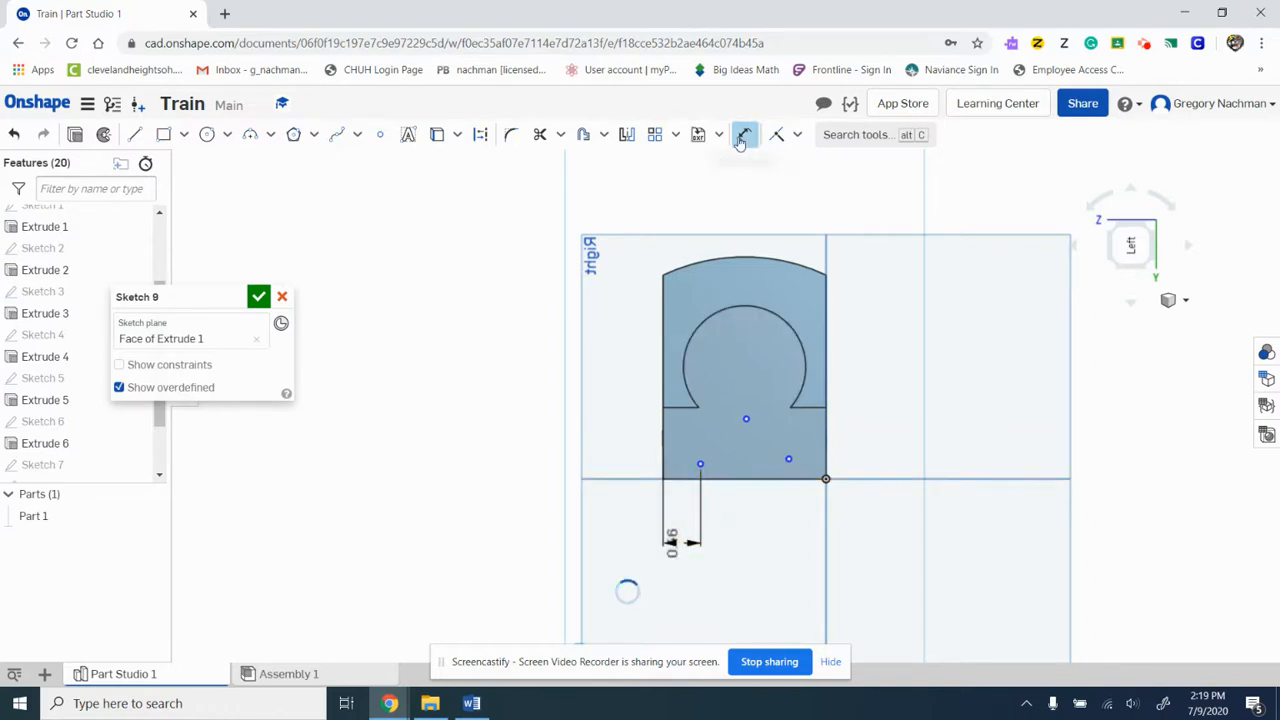
double_click(672, 540)
type("3")
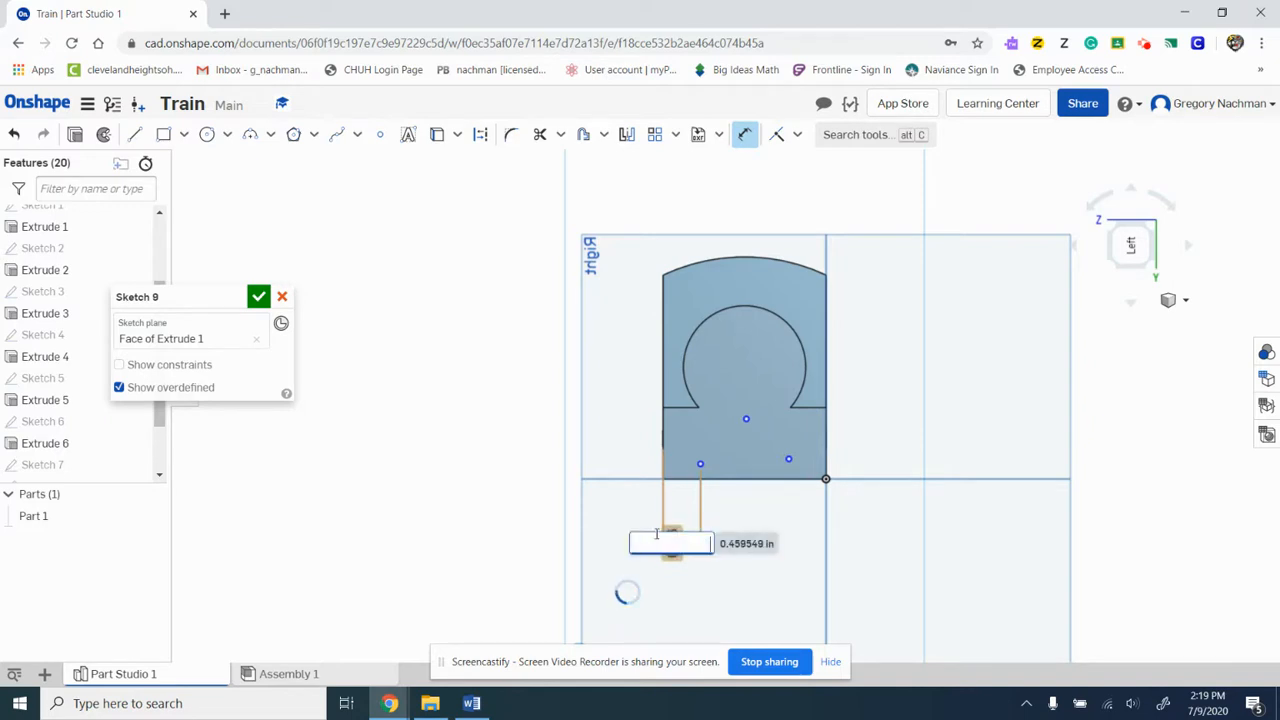
type("75")
key("Return")
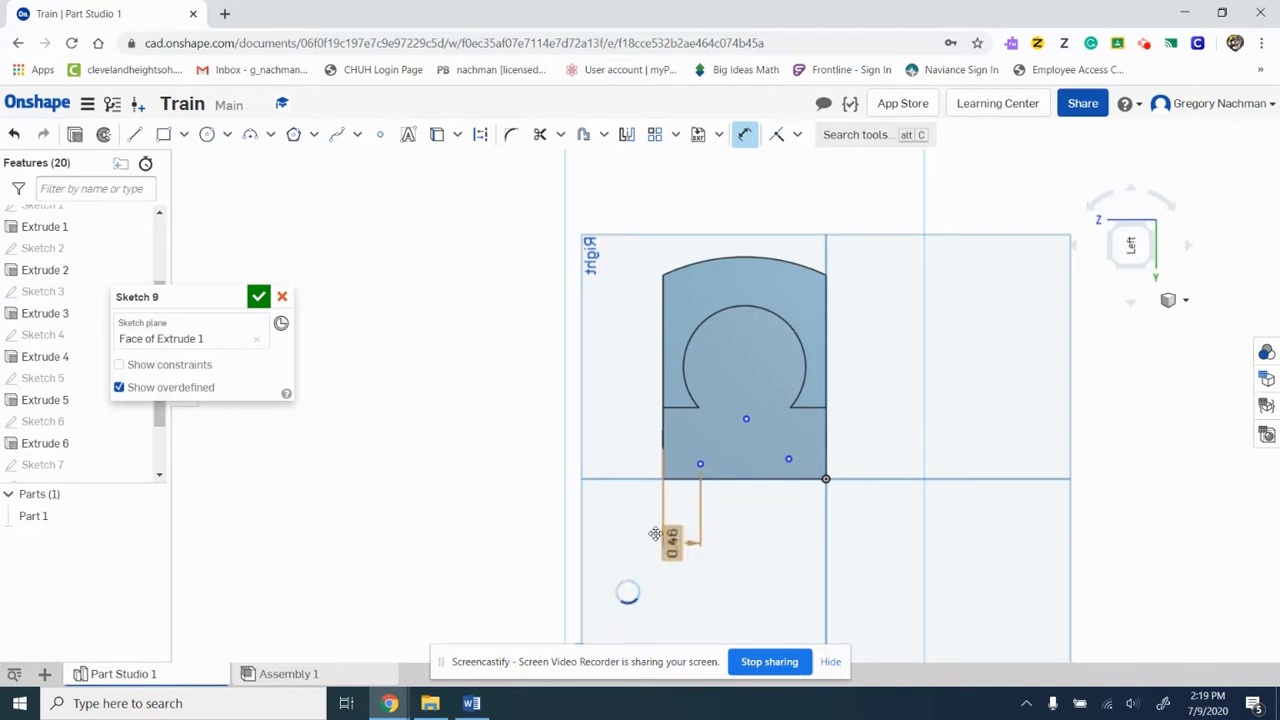
left_click(742, 138)
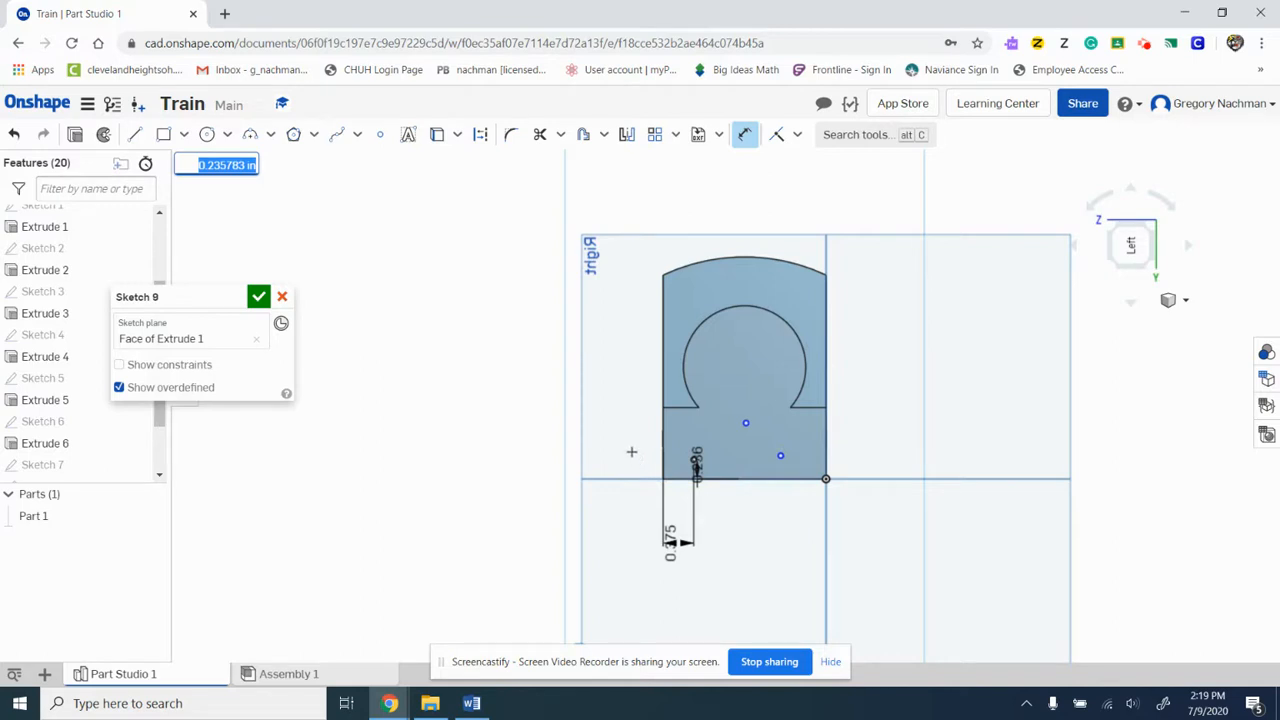
key("Escape")
key("Escape")
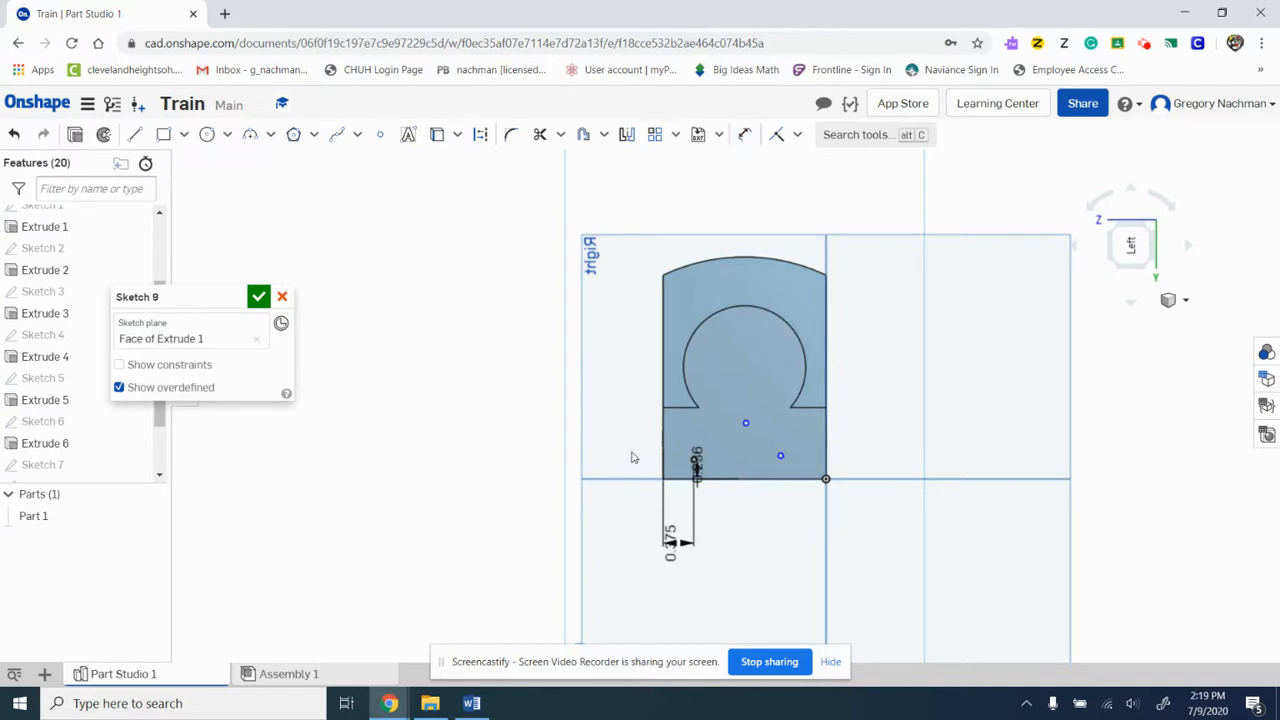
left_click(696, 451)
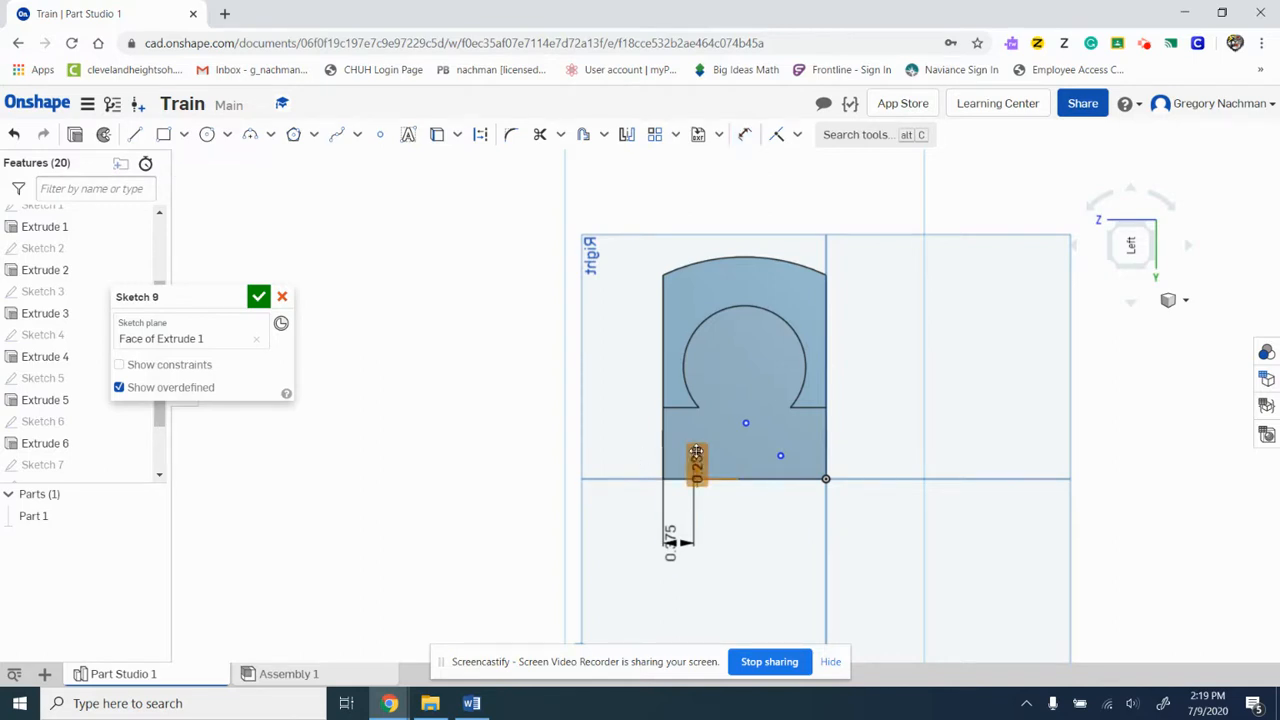
key("Delete")
- Dimension the lower-left point's height above the bottom edge as 0.125 in, as given in the Word drawing
left_click(745, 134)
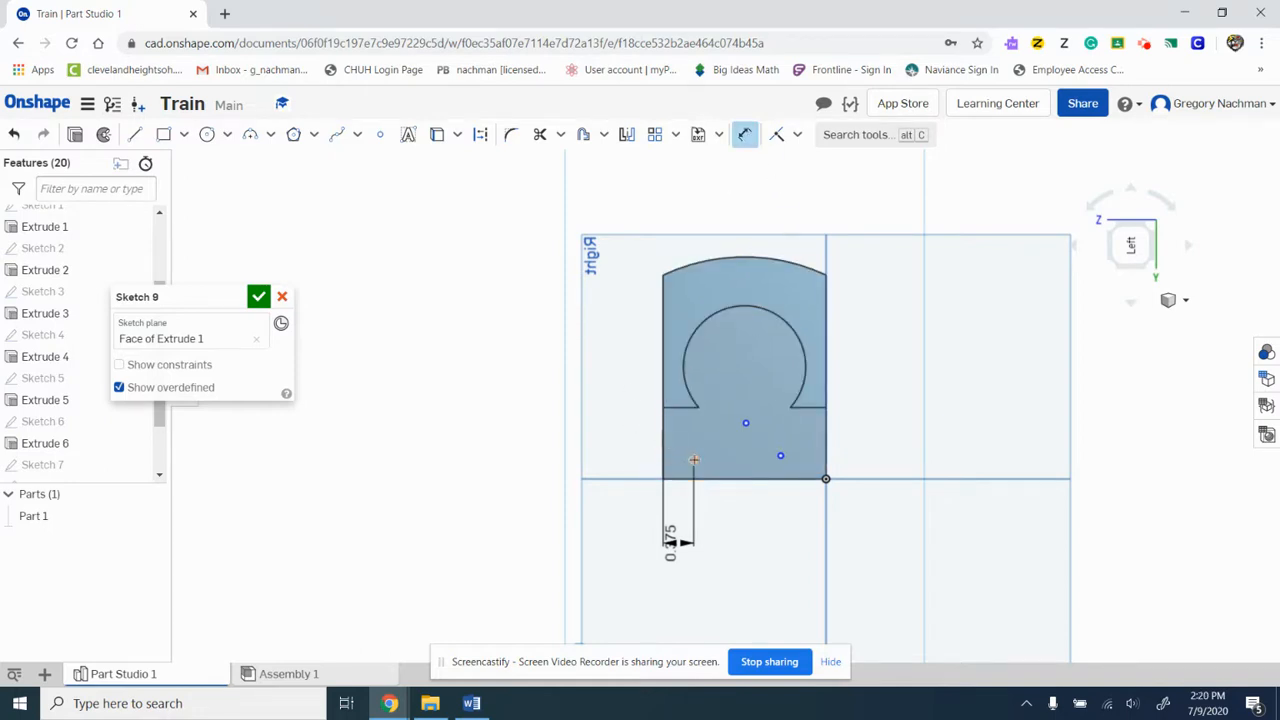
left_click(698, 480)
left_click(617, 478)
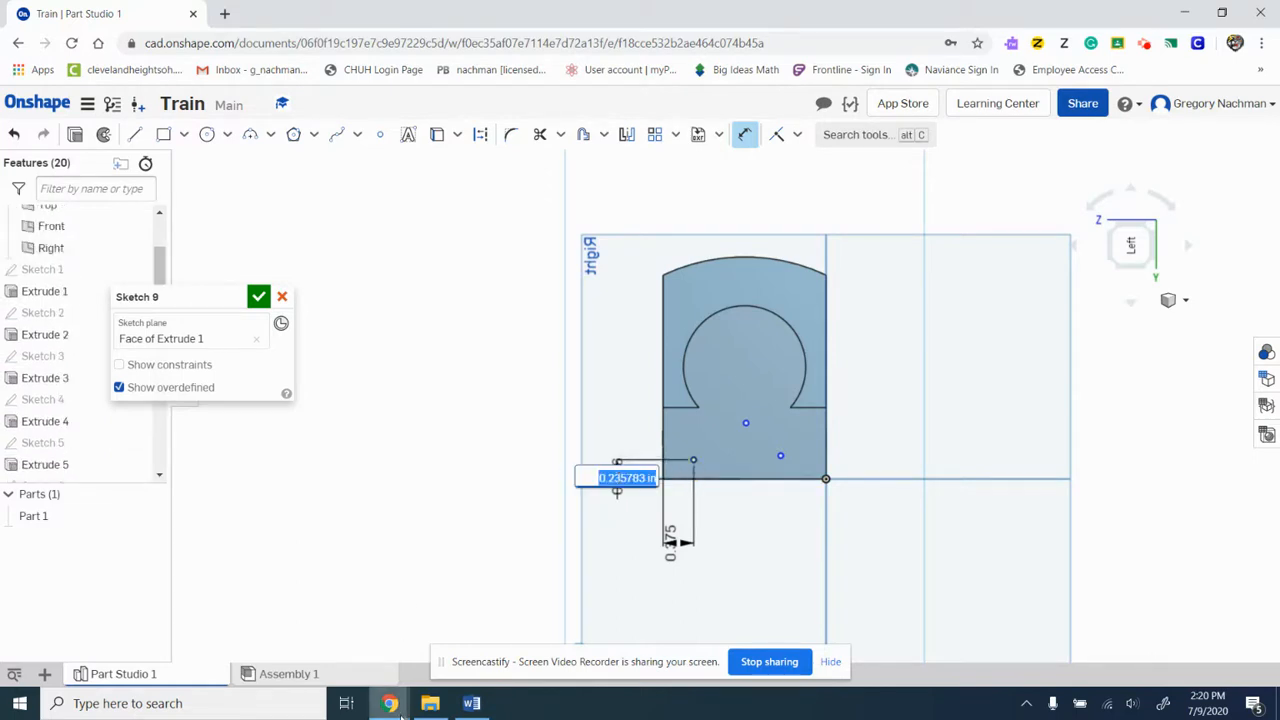
left_click(468, 704)
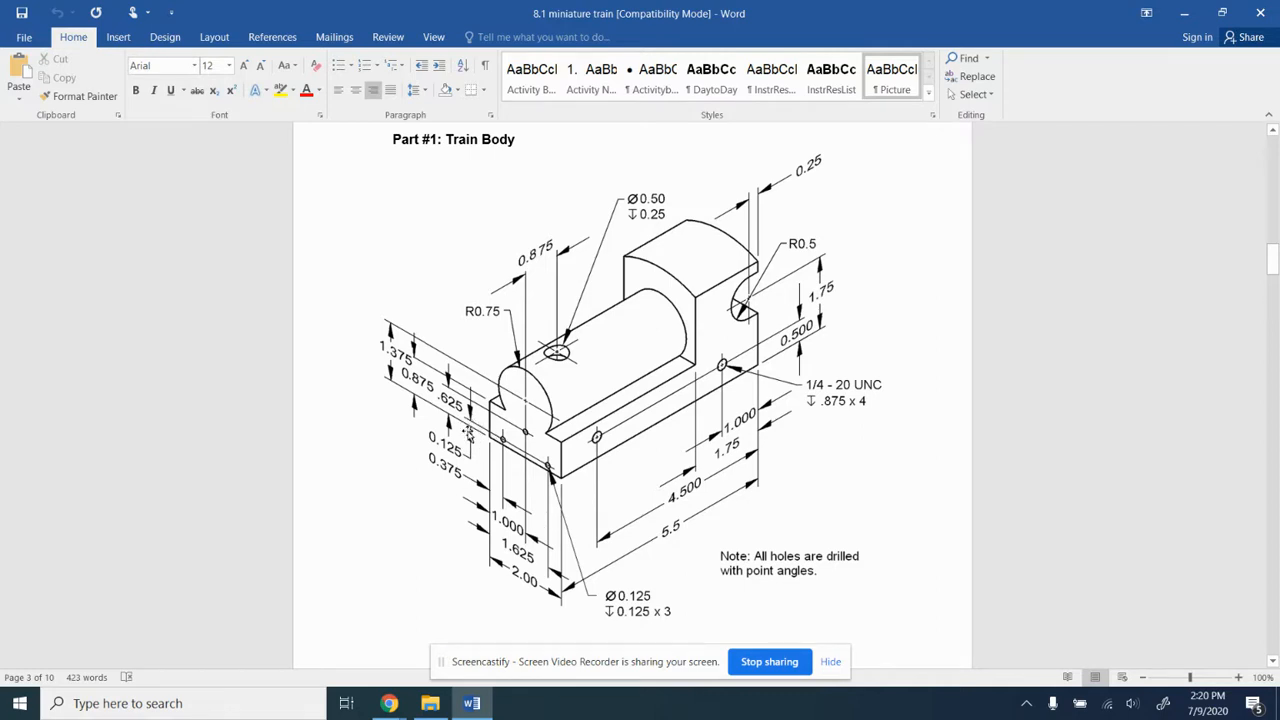
mouse_move(389, 703)
left_click(316, 643)
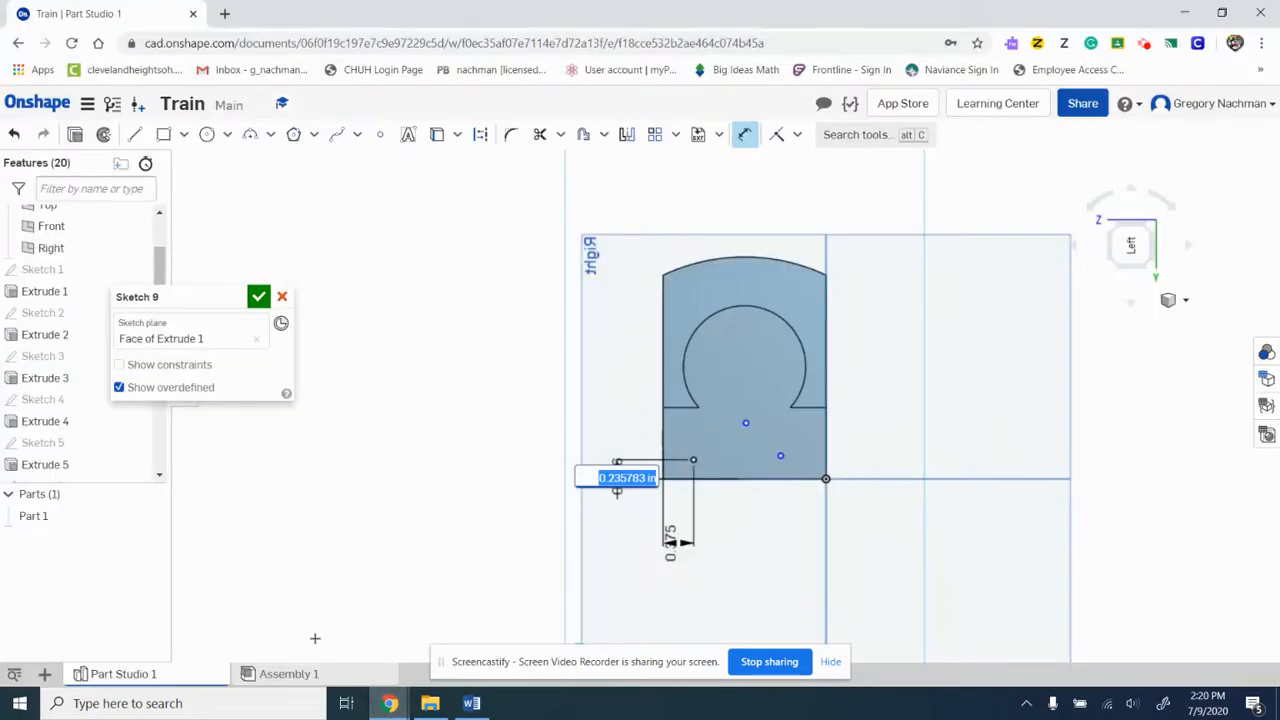
key("BackSpace")
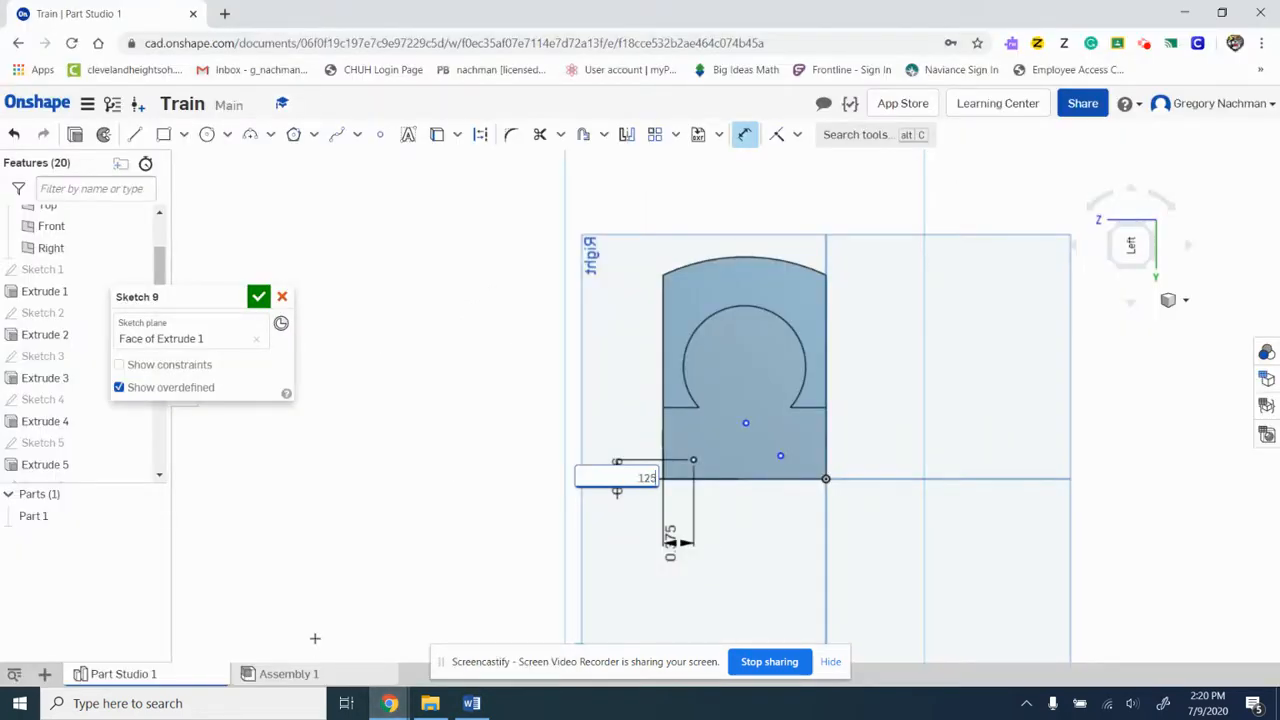
type(".125")
key("Return")
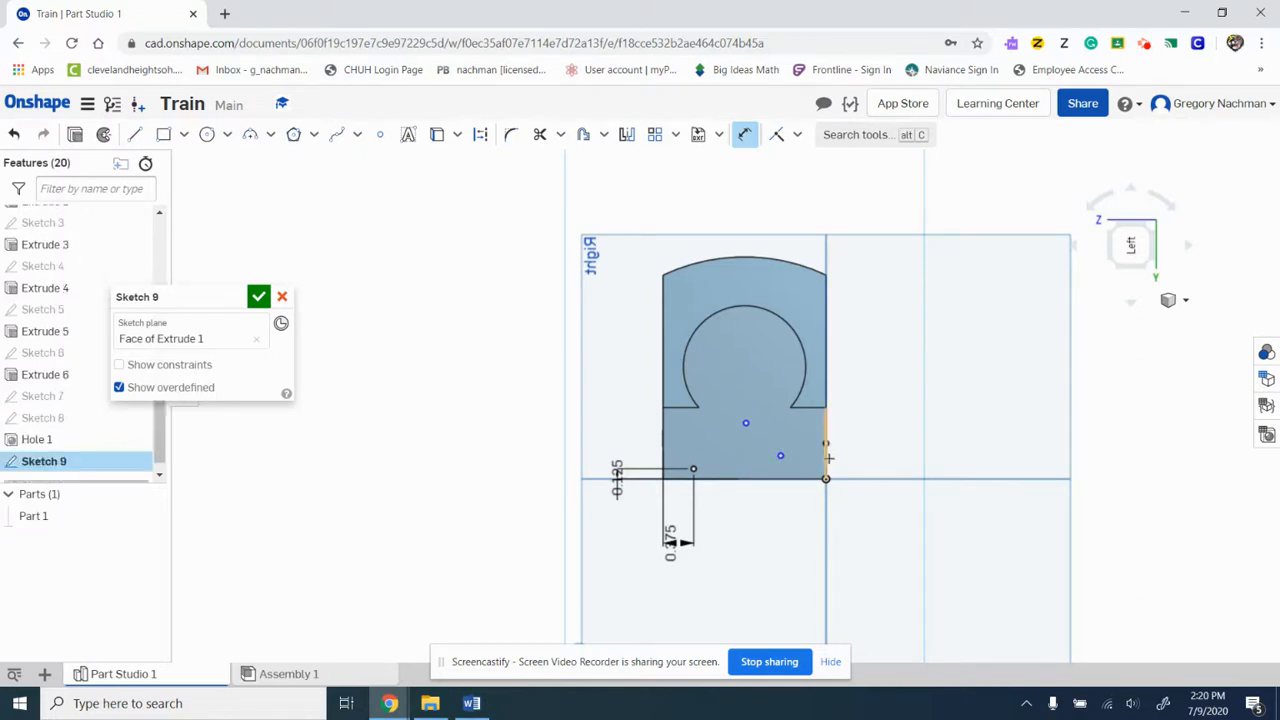
- Dimension the lower-right point's horizontal distance from the face's right edge as 0.375 in
left_click(828, 458)
left_click(794, 547)
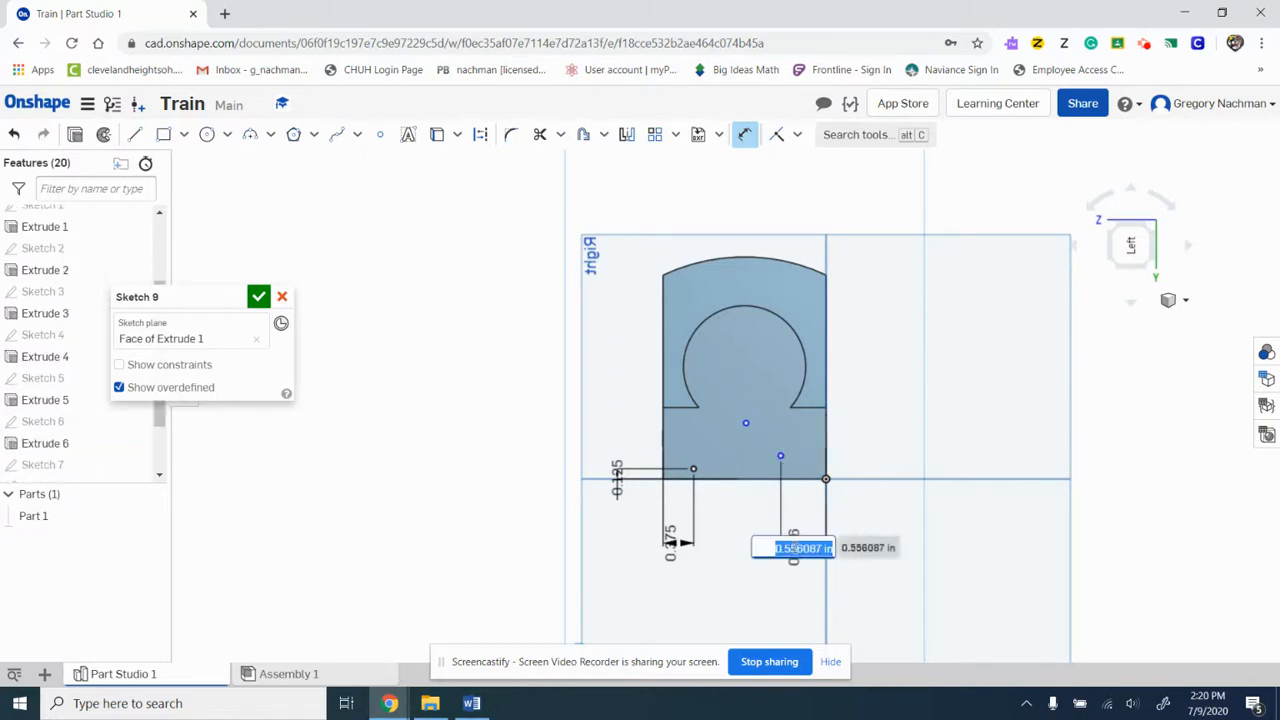
type(".375")
key("Return")
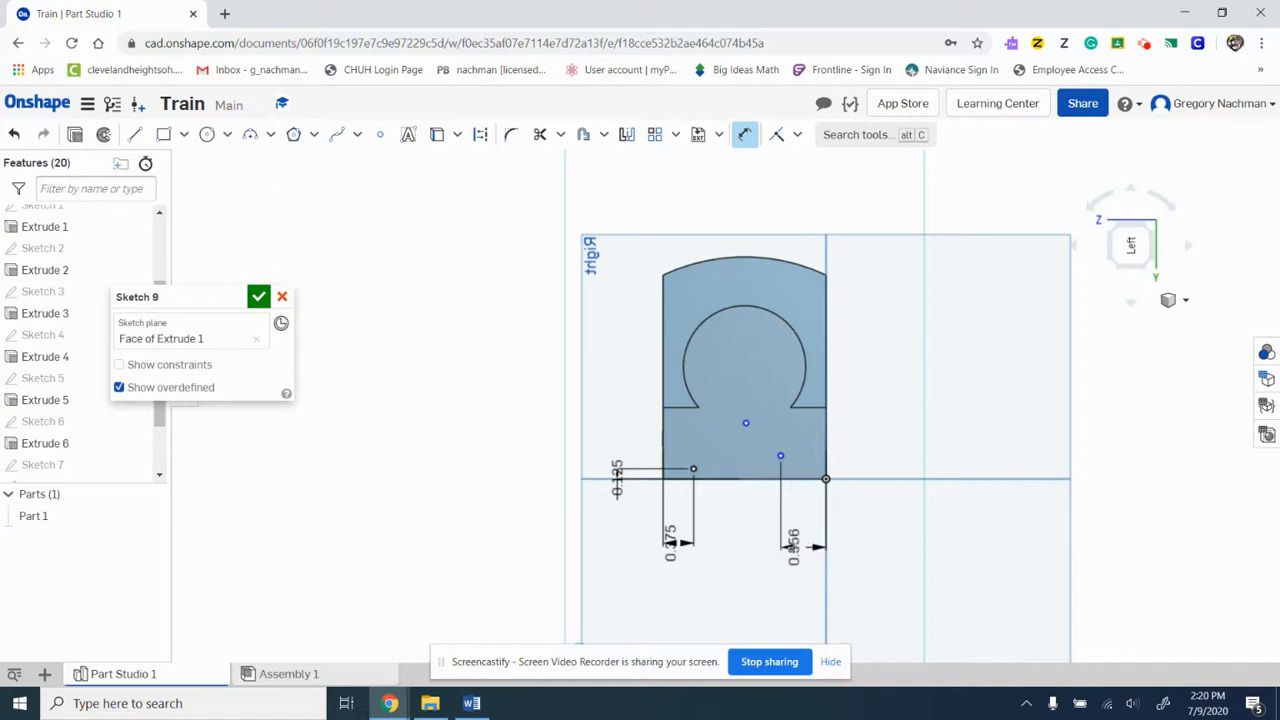
- Dimension the lower-right point's height above the bottom edge as 0.125 in
left_click(798, 479)
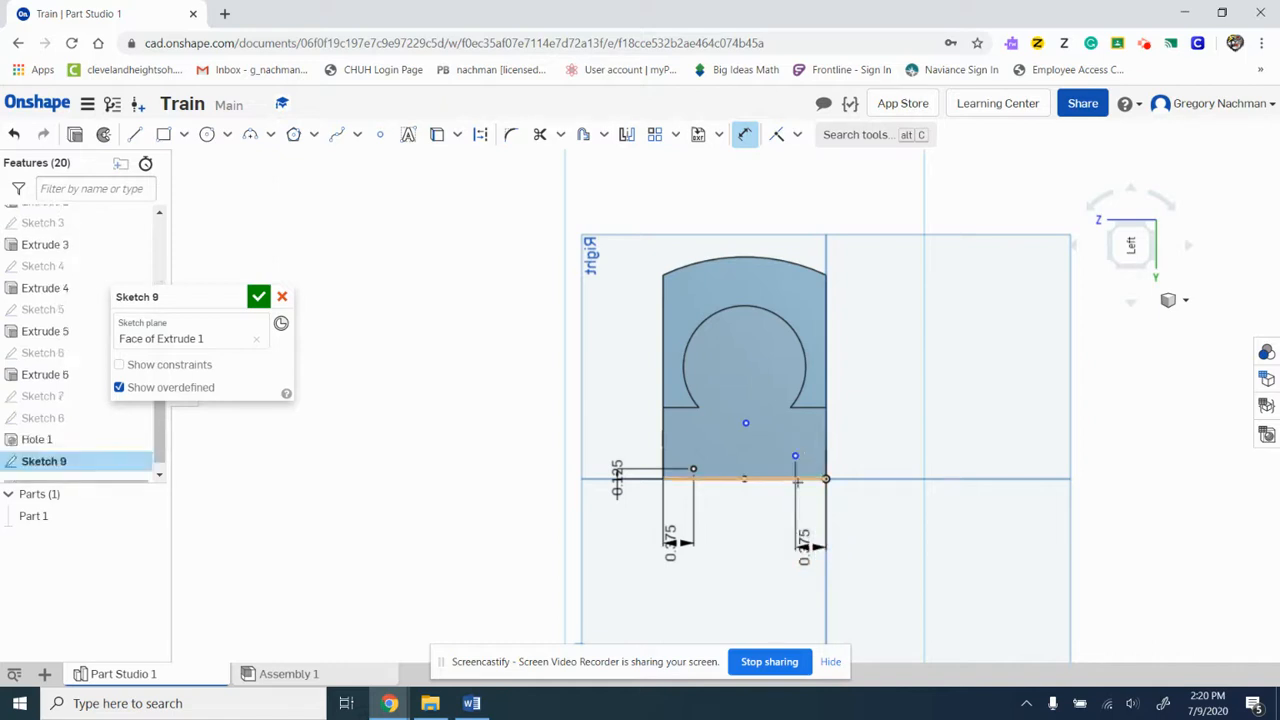
left_click(795, 456)
left_click(880, 478)
key("BackSpace")
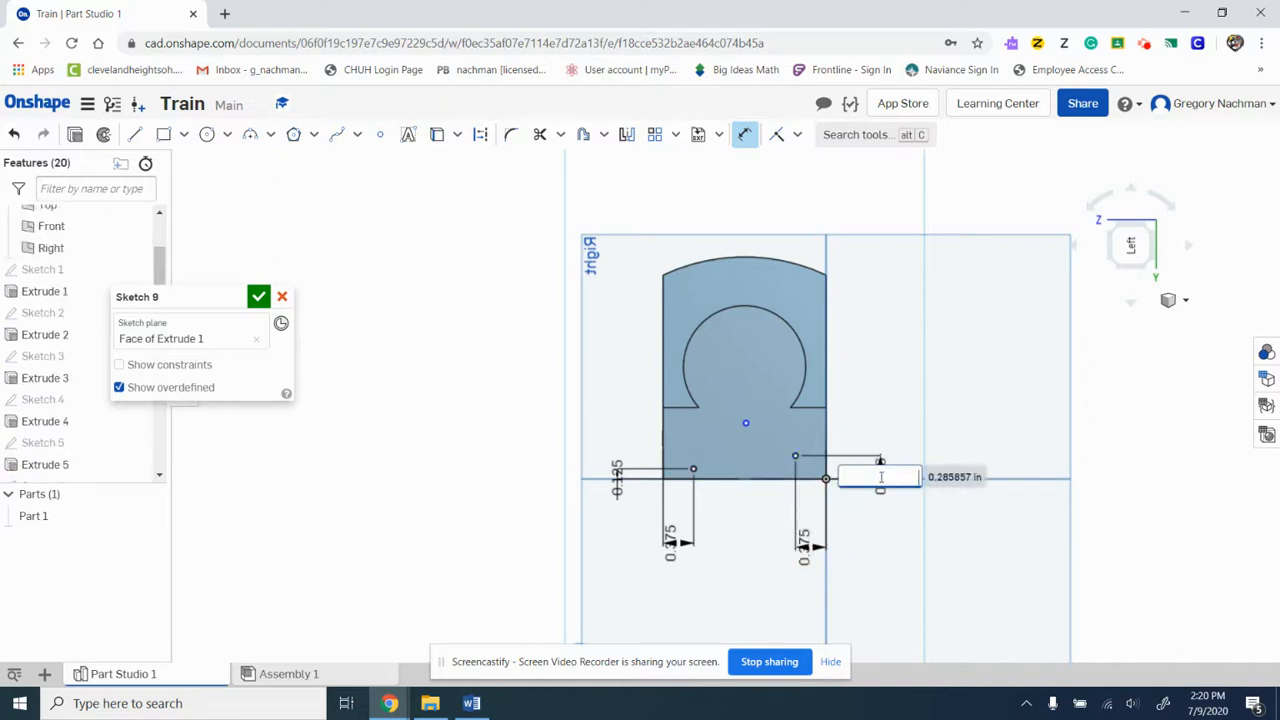
type(".125")
key("Return")
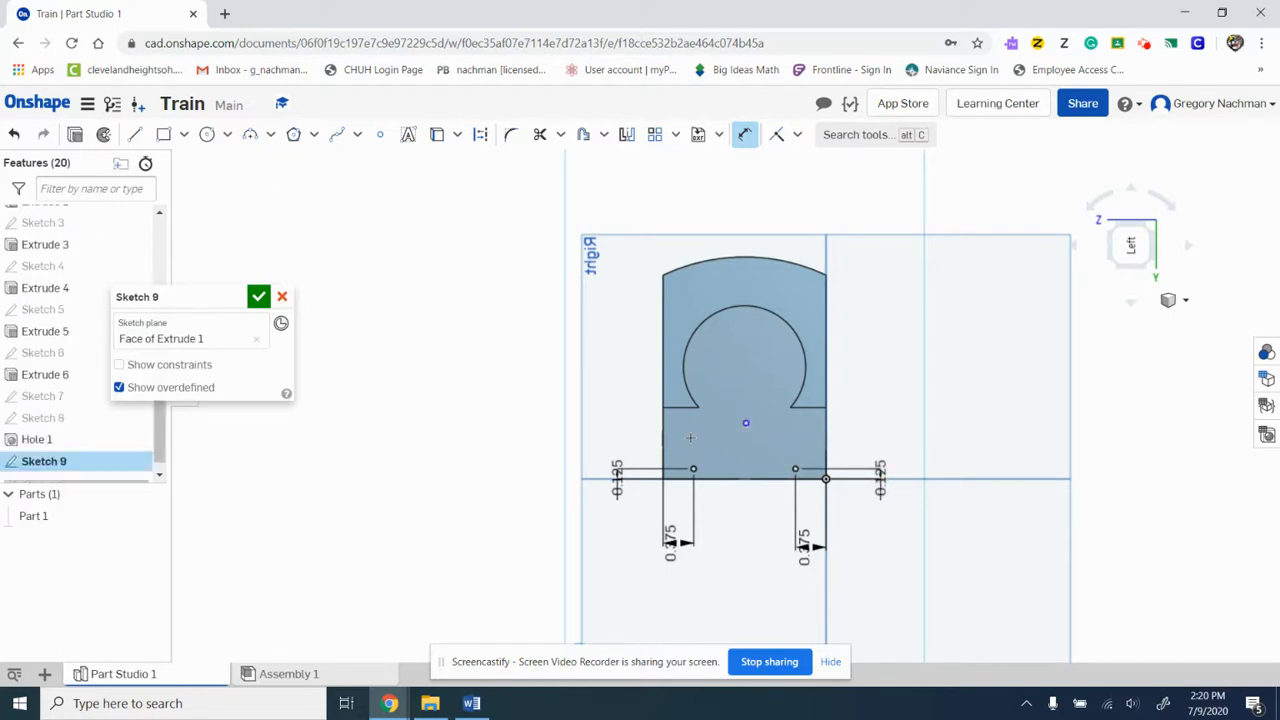
- Dimension the upper middle point's horizontal distance from the face's left edge as 1 in
left_click(659, 443)
left_click(745, 423)
left_click(708, 584)
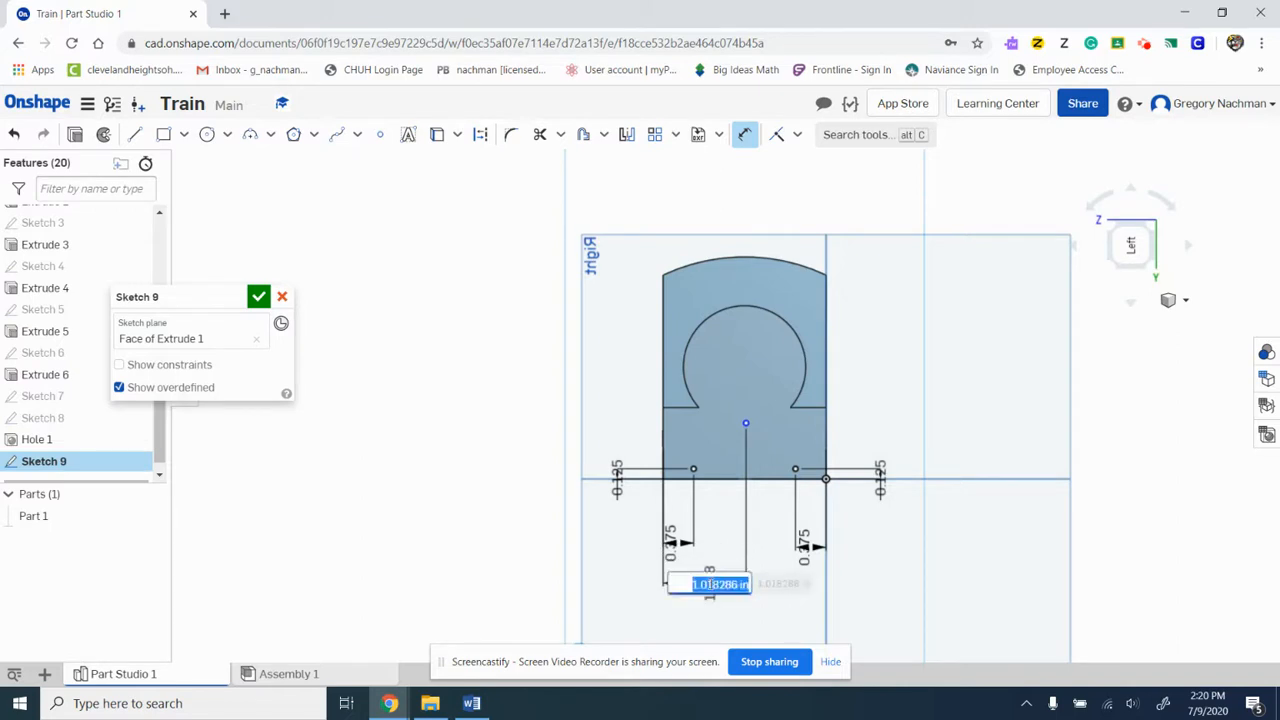
key("Return")
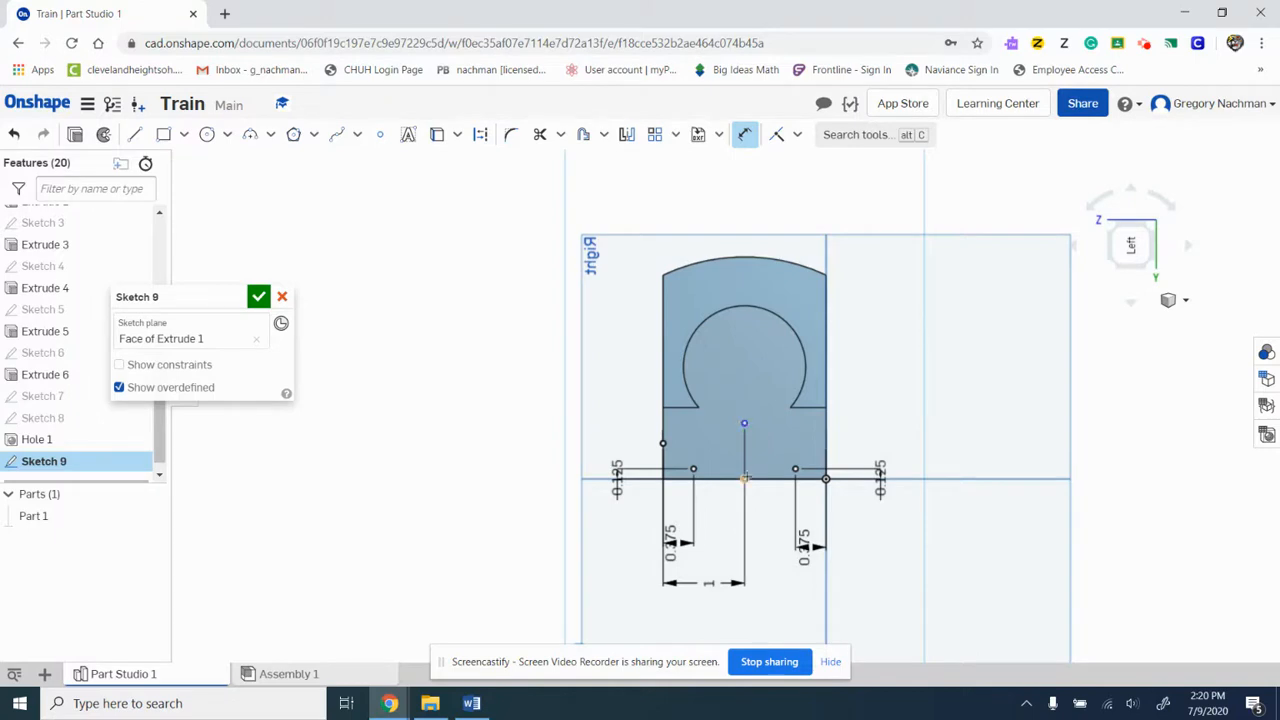
- Dimension the upper middle point's height above the bottom edge as 0.625 in, as given in the Word drawing
left_click(744, 479)
left_click(744, 423)
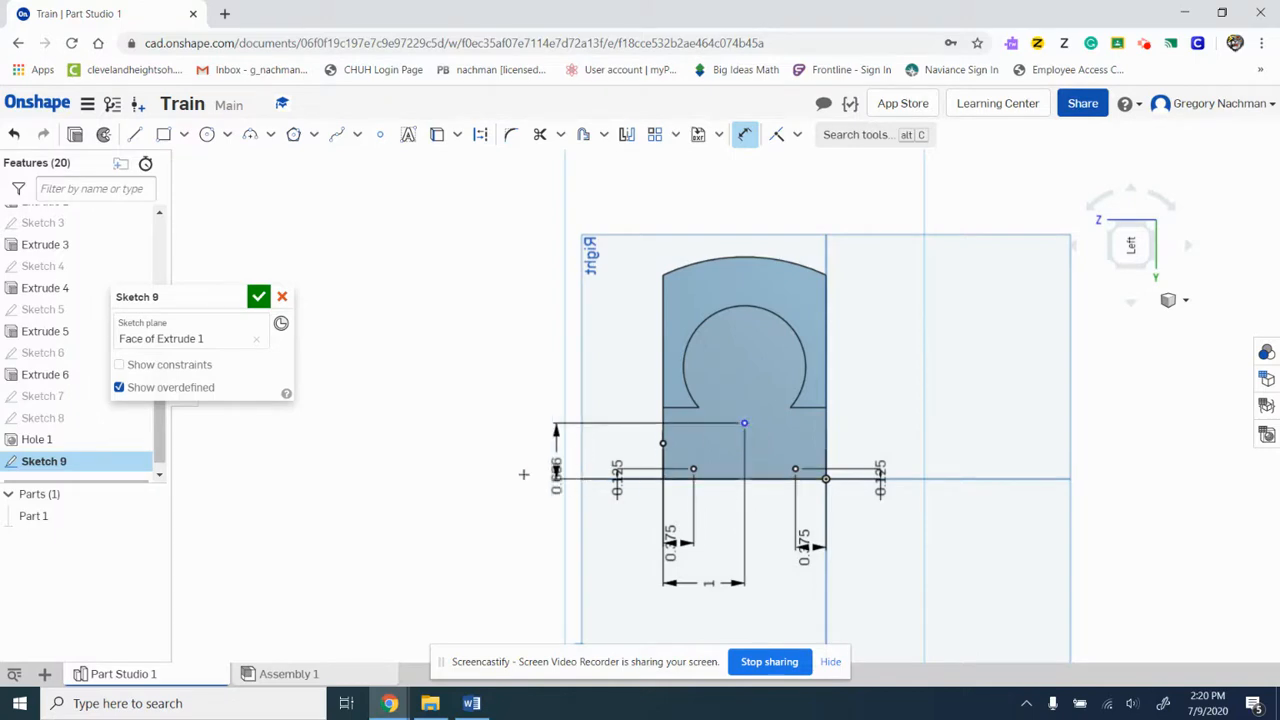
left_click(463, 449)
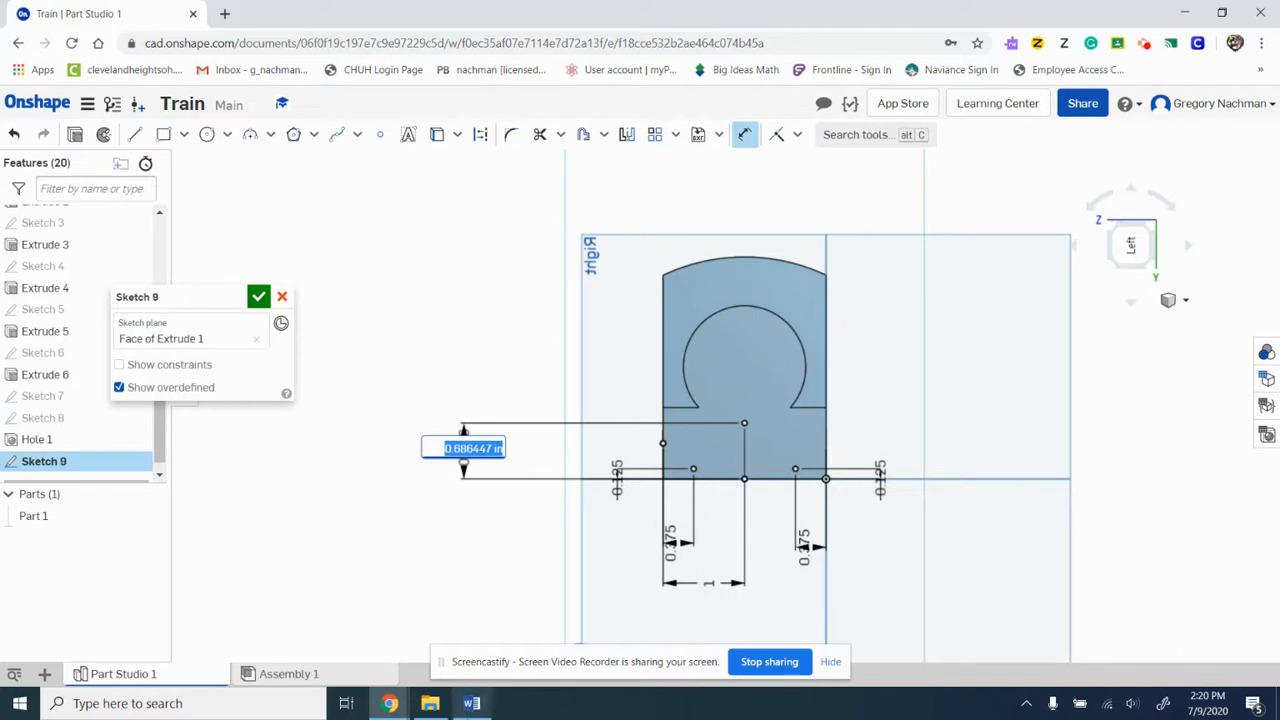
left_click(471, 703)
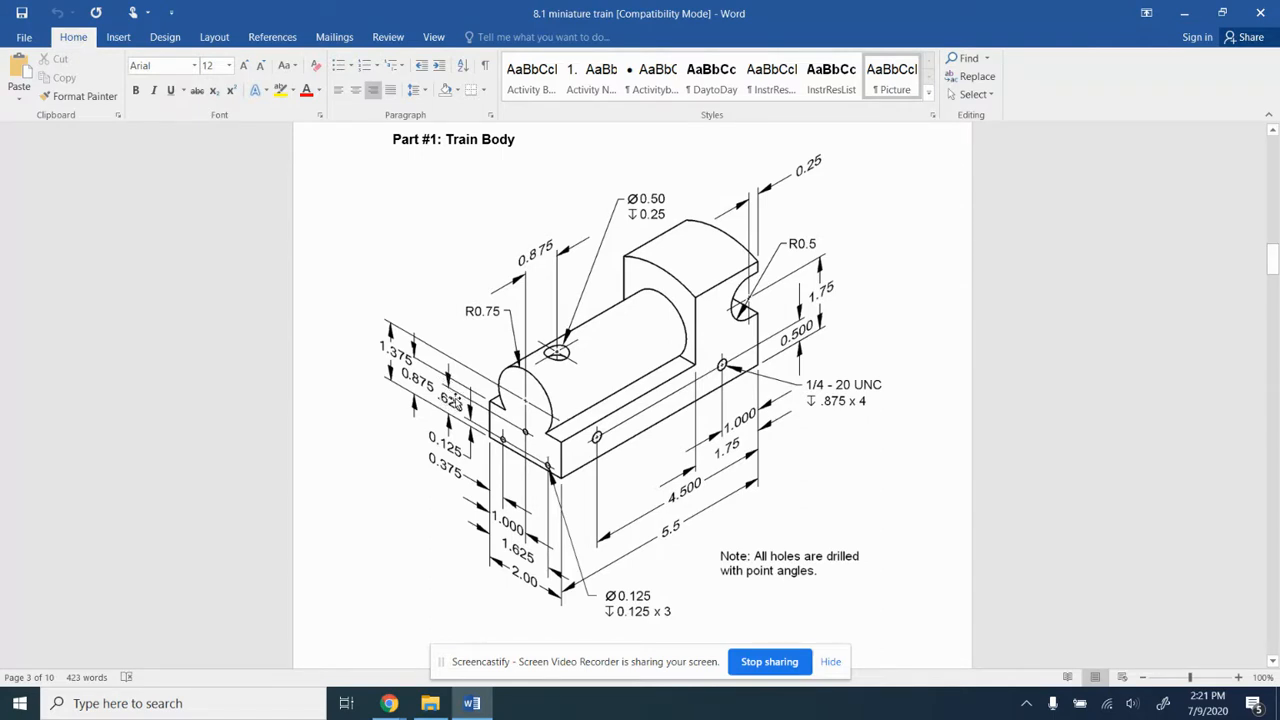
left_click(398, 706)
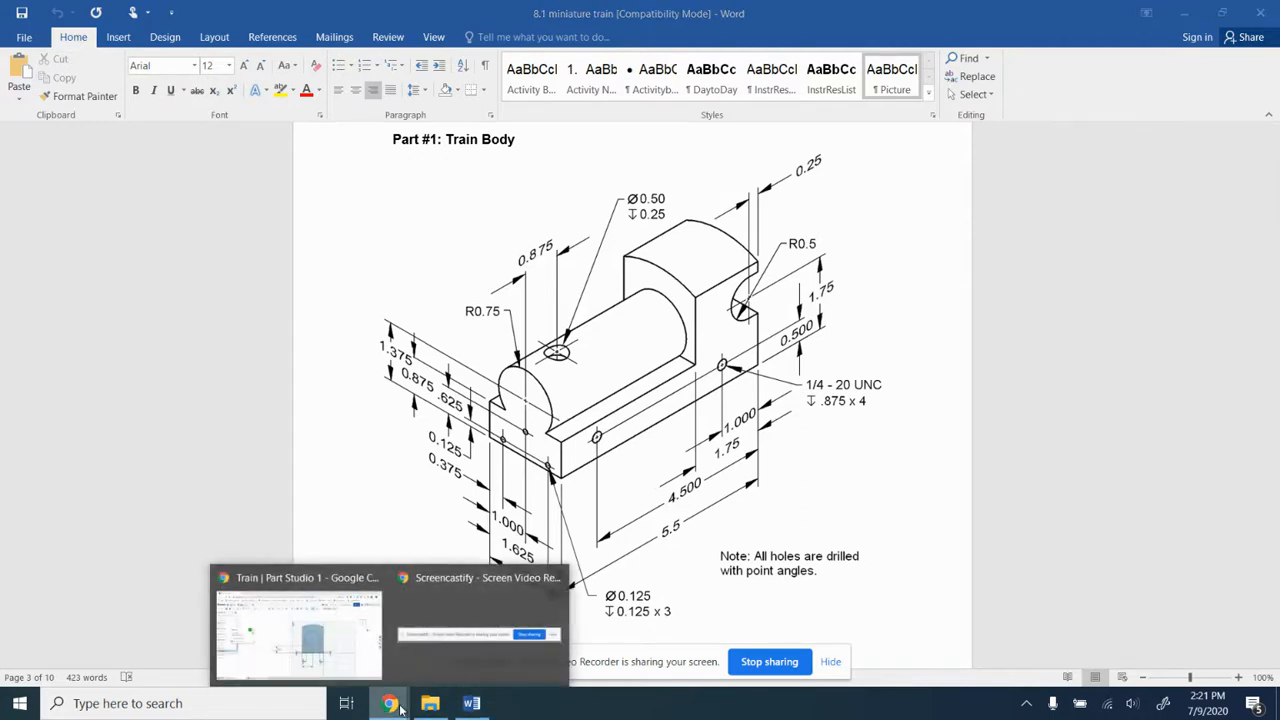
left_click(352, 636)
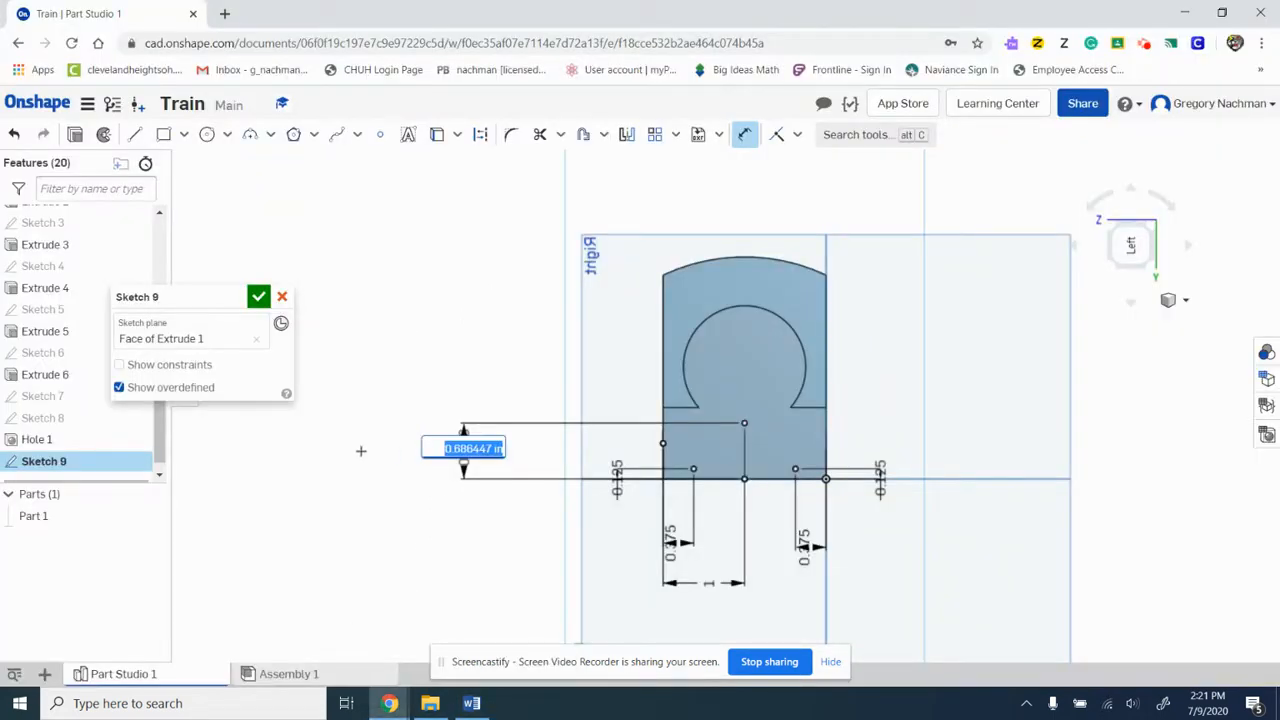
key("BackSpace")
key("Return")
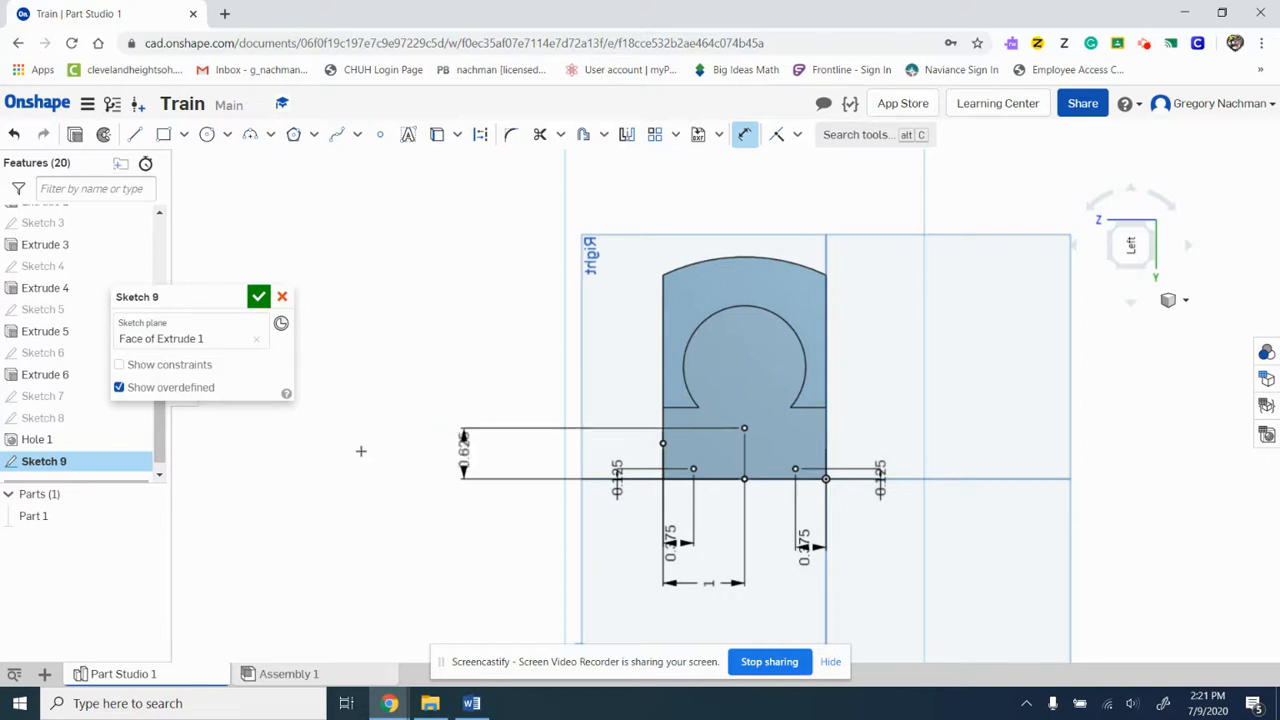
- Sketch circles centred on the three points, about 0.5 in diameter at the middle and about 0.29 in at the two lower points
left_click(207, 134)
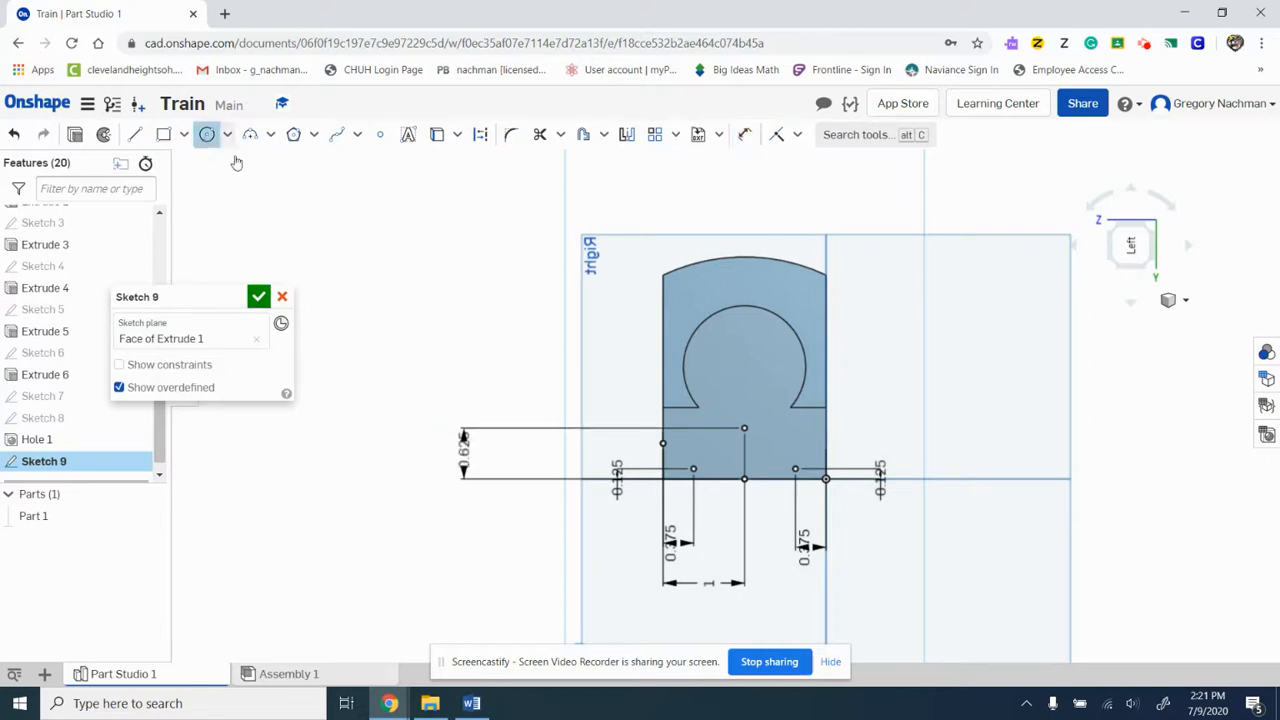
left_click(744, 428)
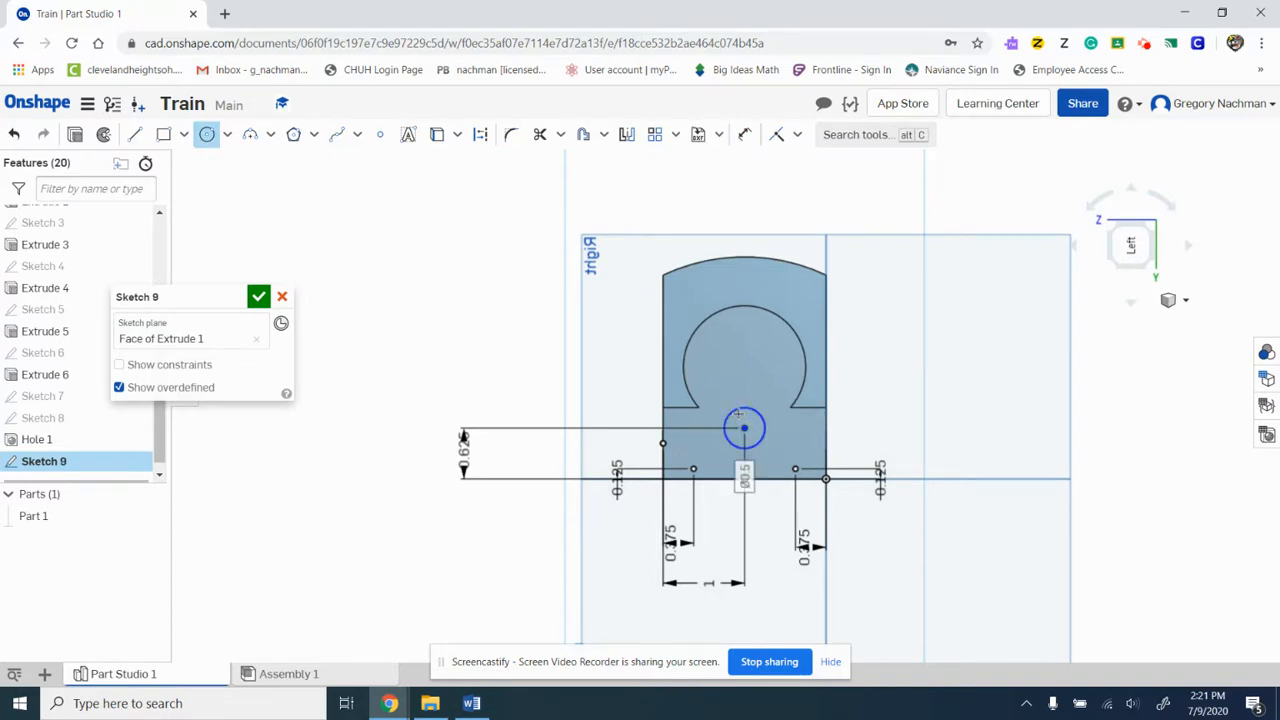
left_click(693, 469)
left_click(691, 457)
left_click(795, 469)
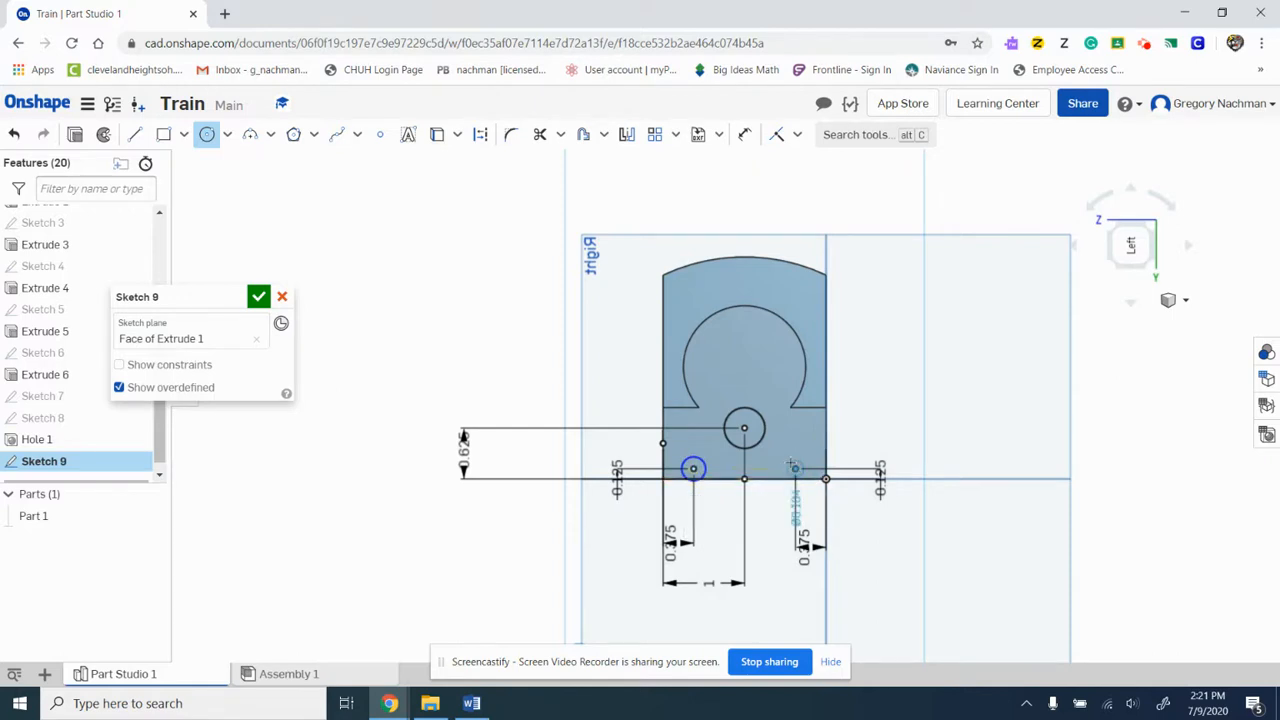
left_click(789, 460)
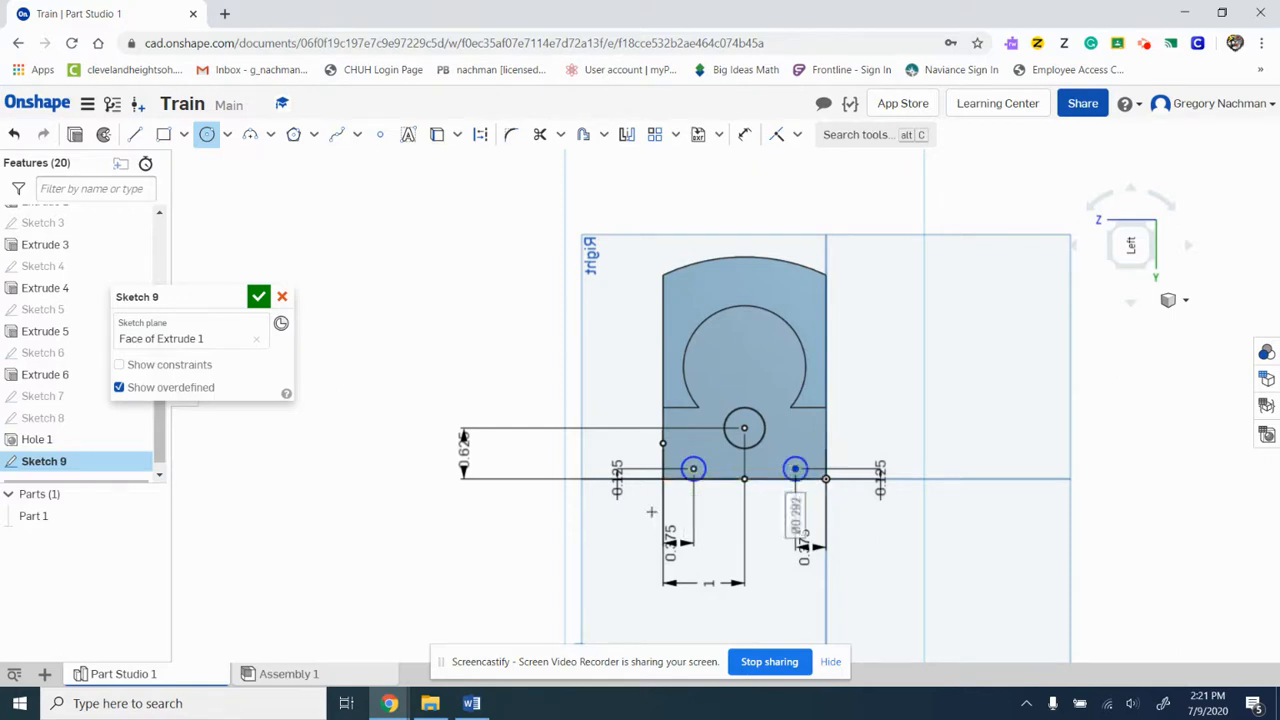
- Check the front hole size in the Word drawing and dimension the lower-left circle's diameter as 0.125 in
left_click(468, 705)
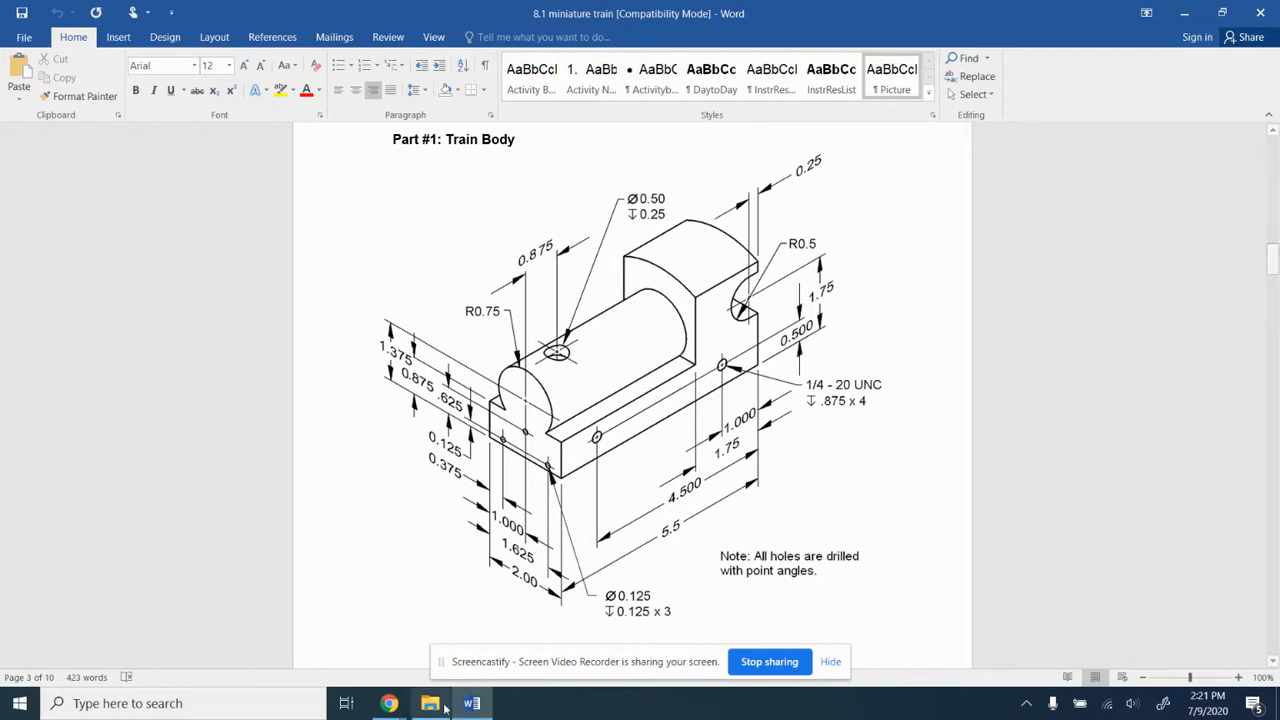
mouse_move(392, 703)
left_click(356, 648)
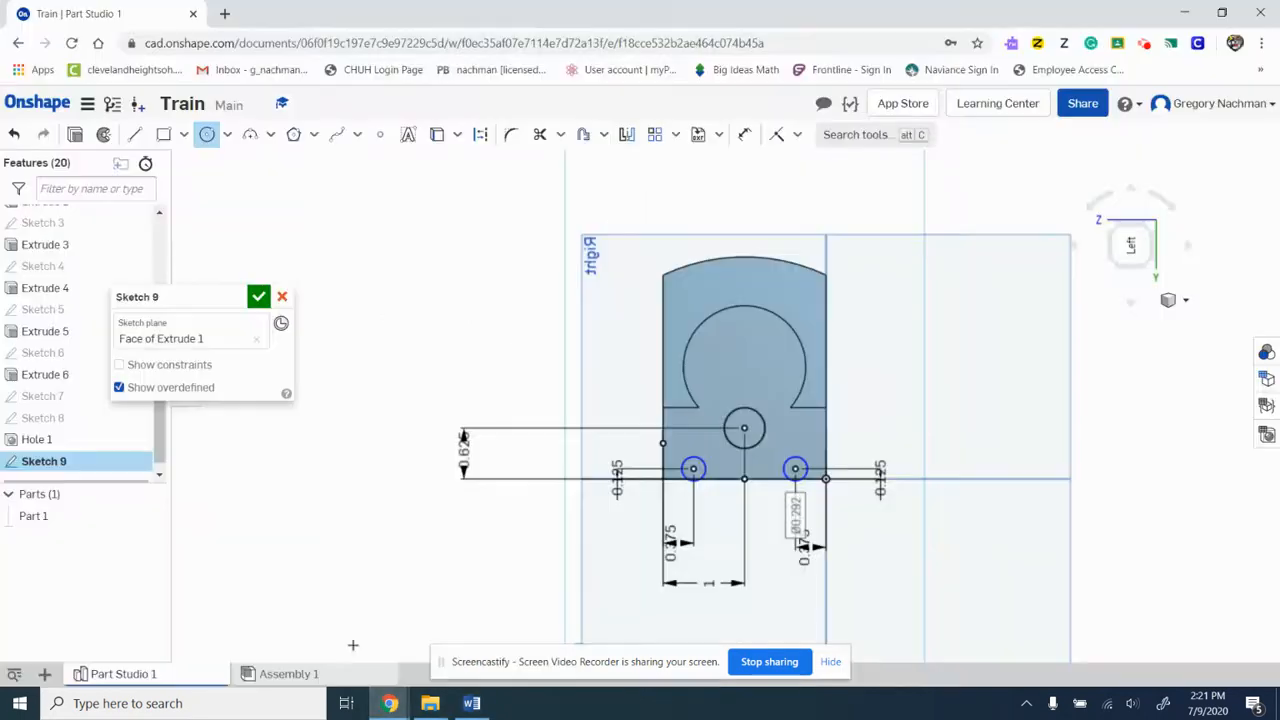
left_click(745, 134)
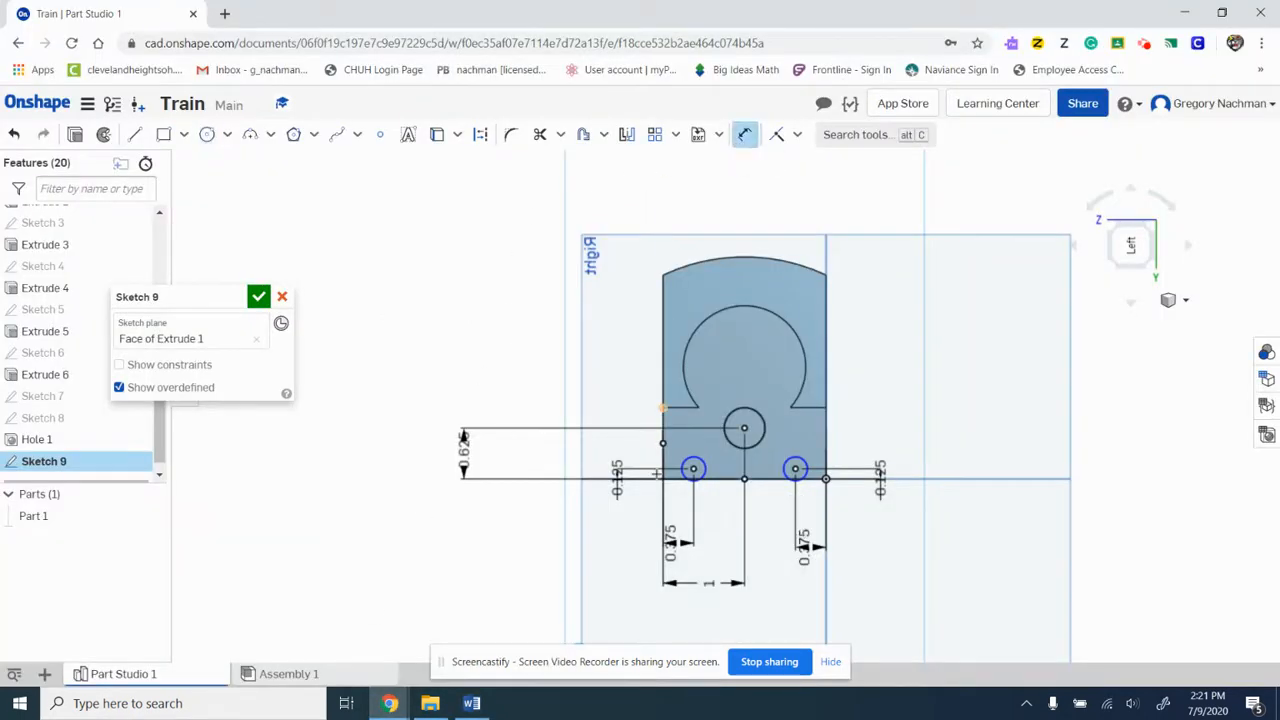
left_click(688, 460)
left_click(688, 450)
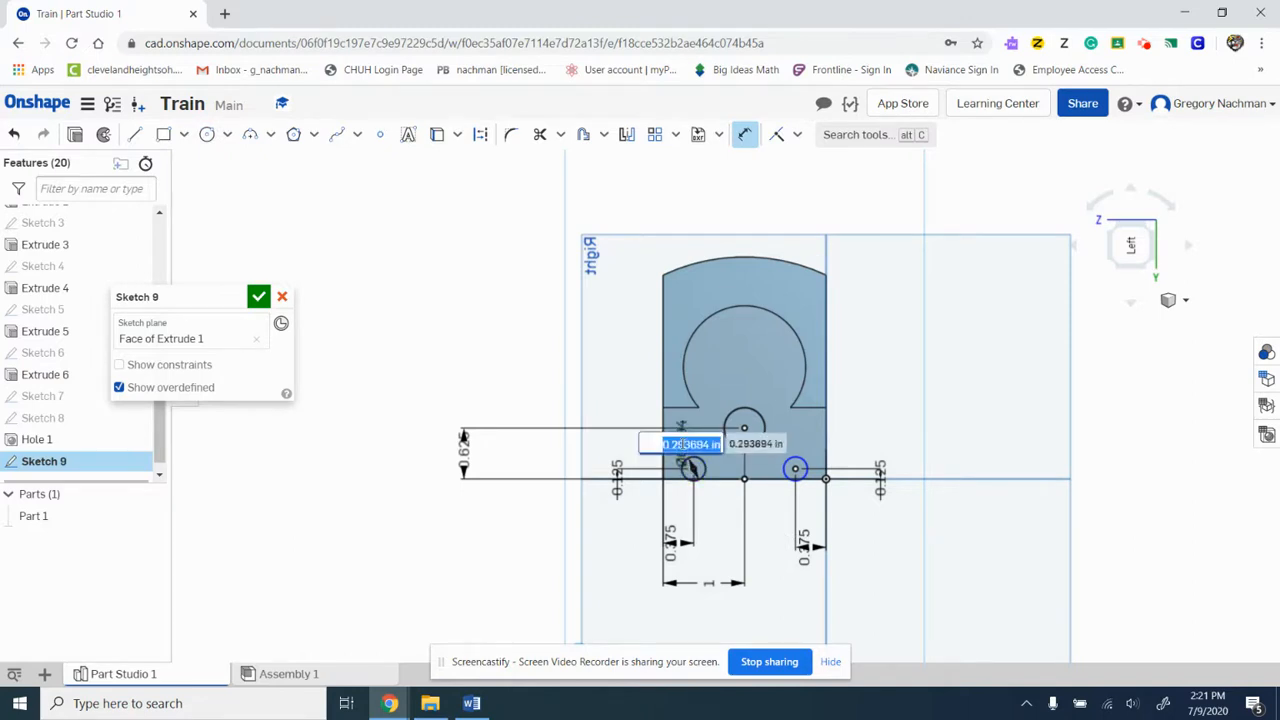
key("BackSpace")
type(".125")
key("Return")
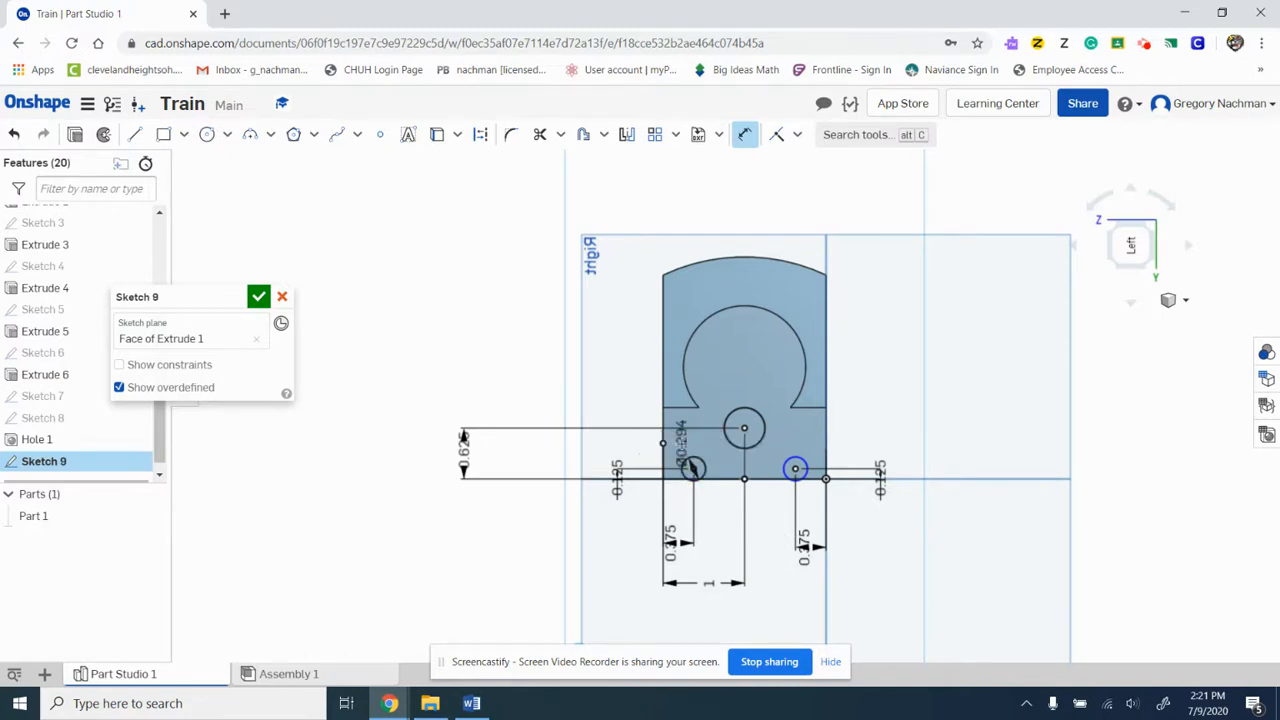
- Try to dimension the middle circle's diameter as 0.125 in
left_click(766, 428)
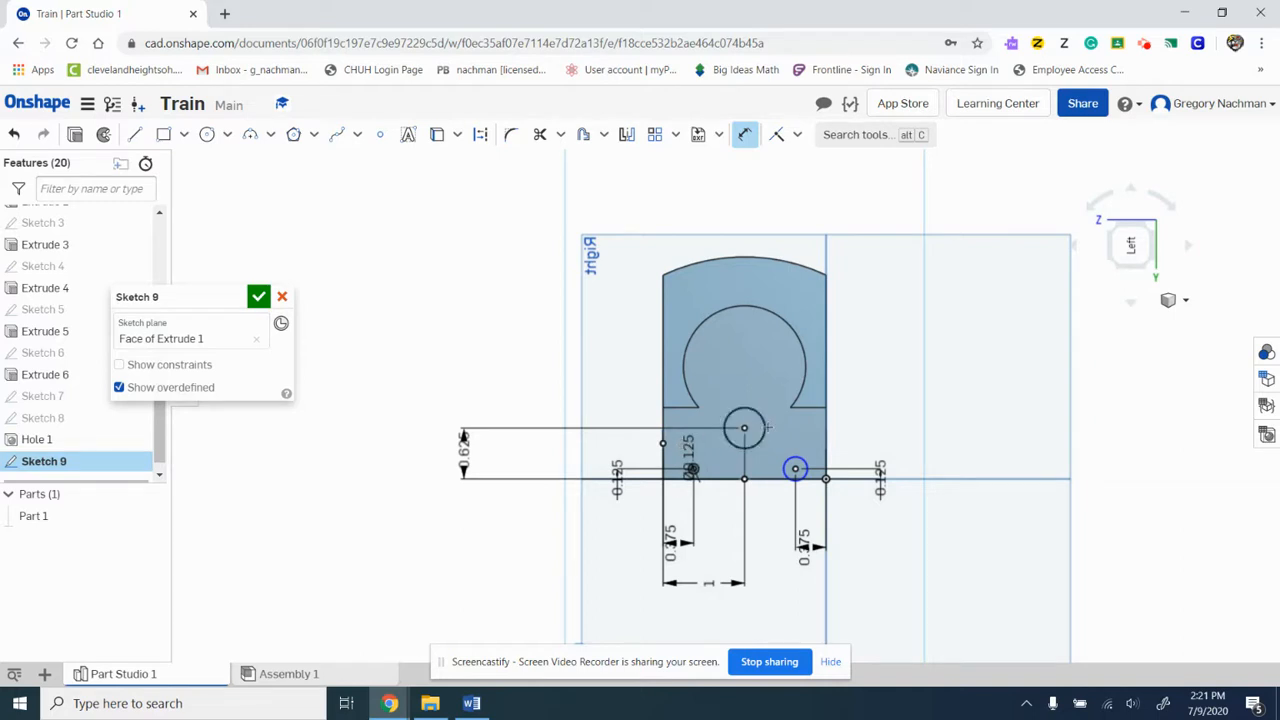
left_click(798, 433)
type("125")
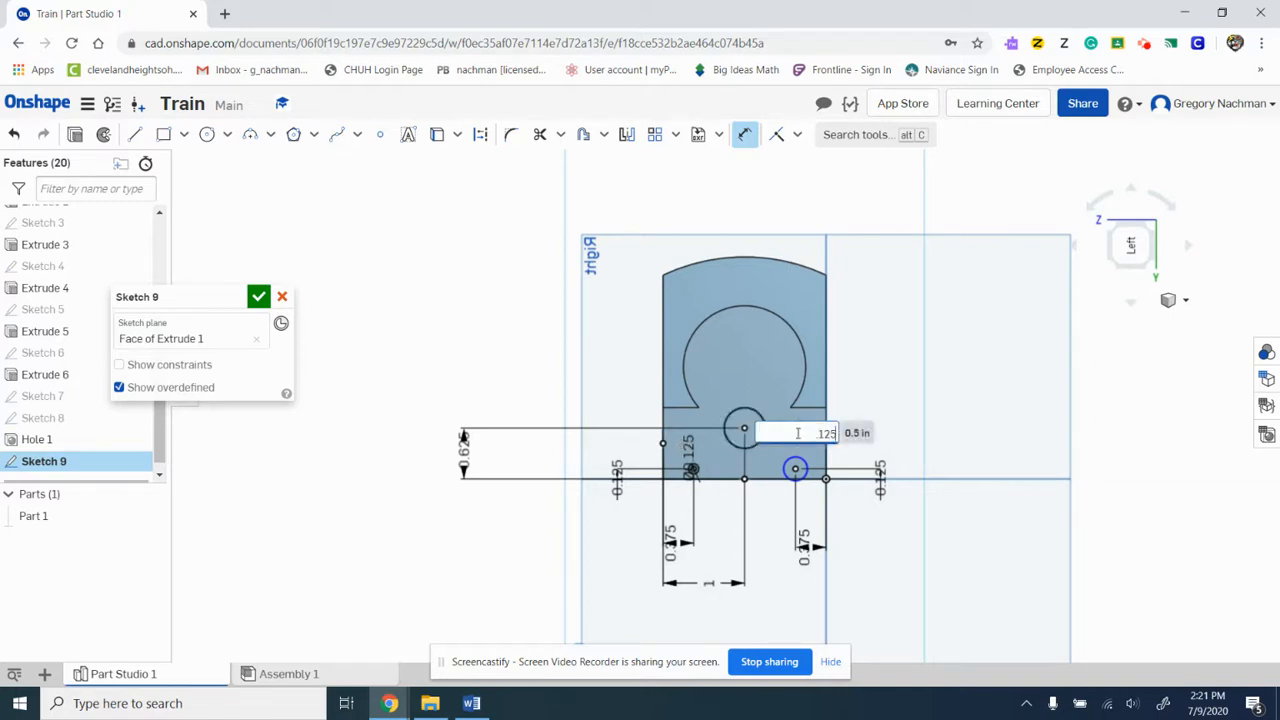
key("Return")
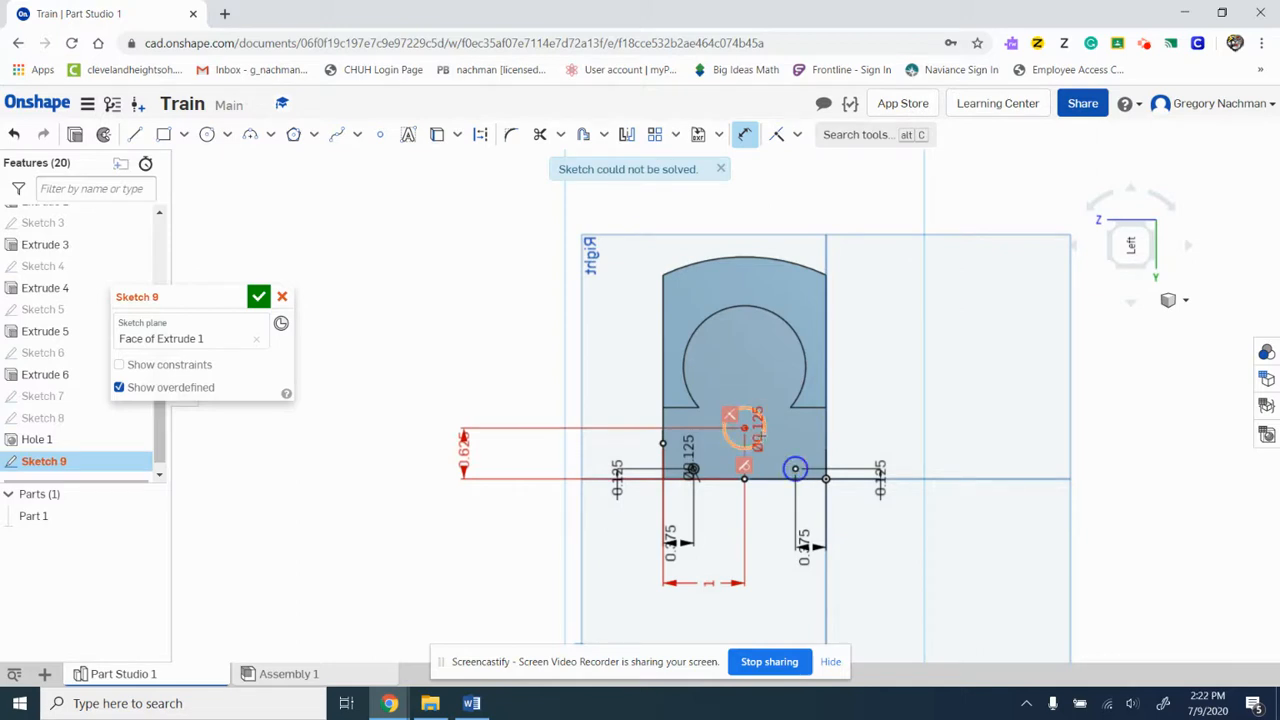
key("Escape")
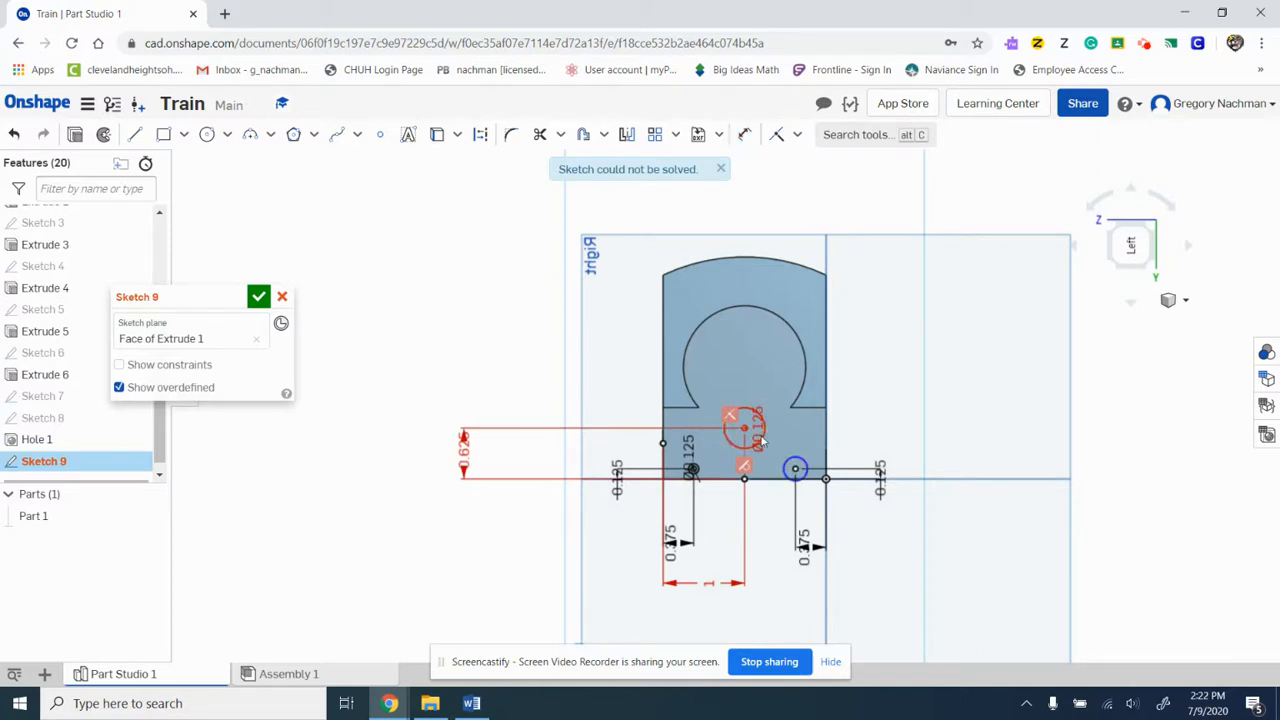
- Open the middle circle's diameter dimension for editing, leave it unchanged, and delete that dimension
double_click(758, 430)
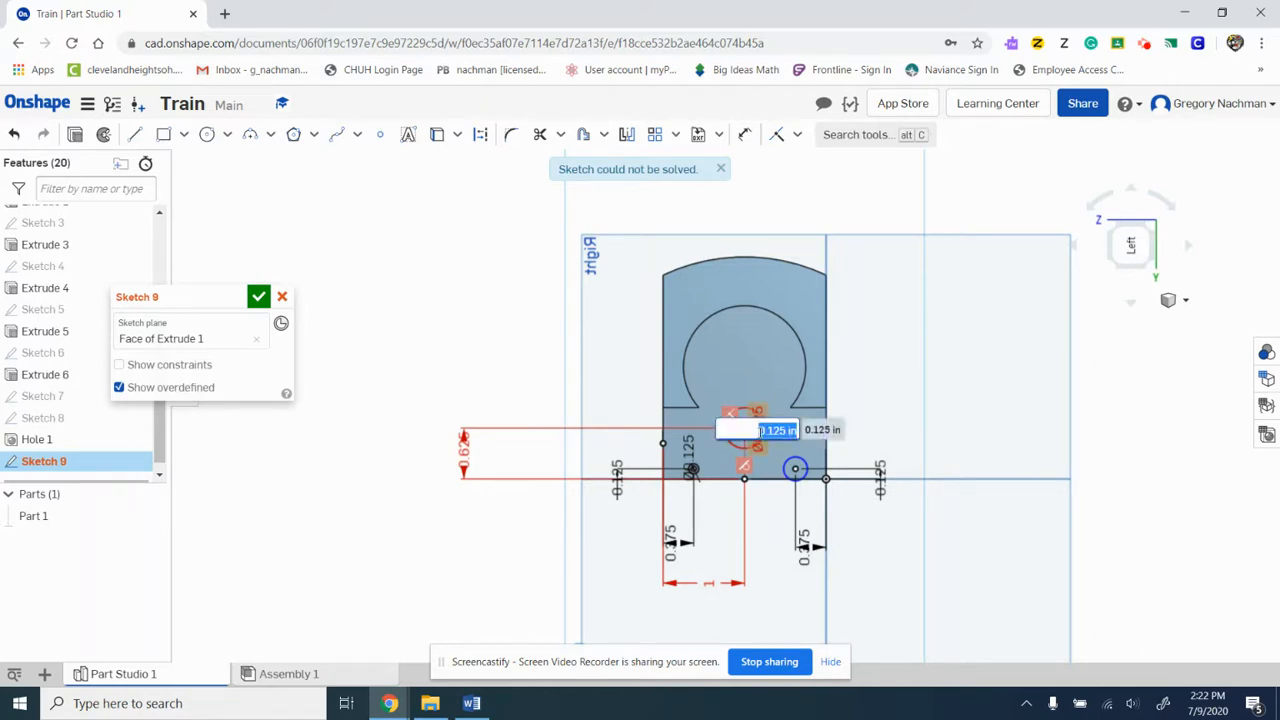
left_click(755, 386)
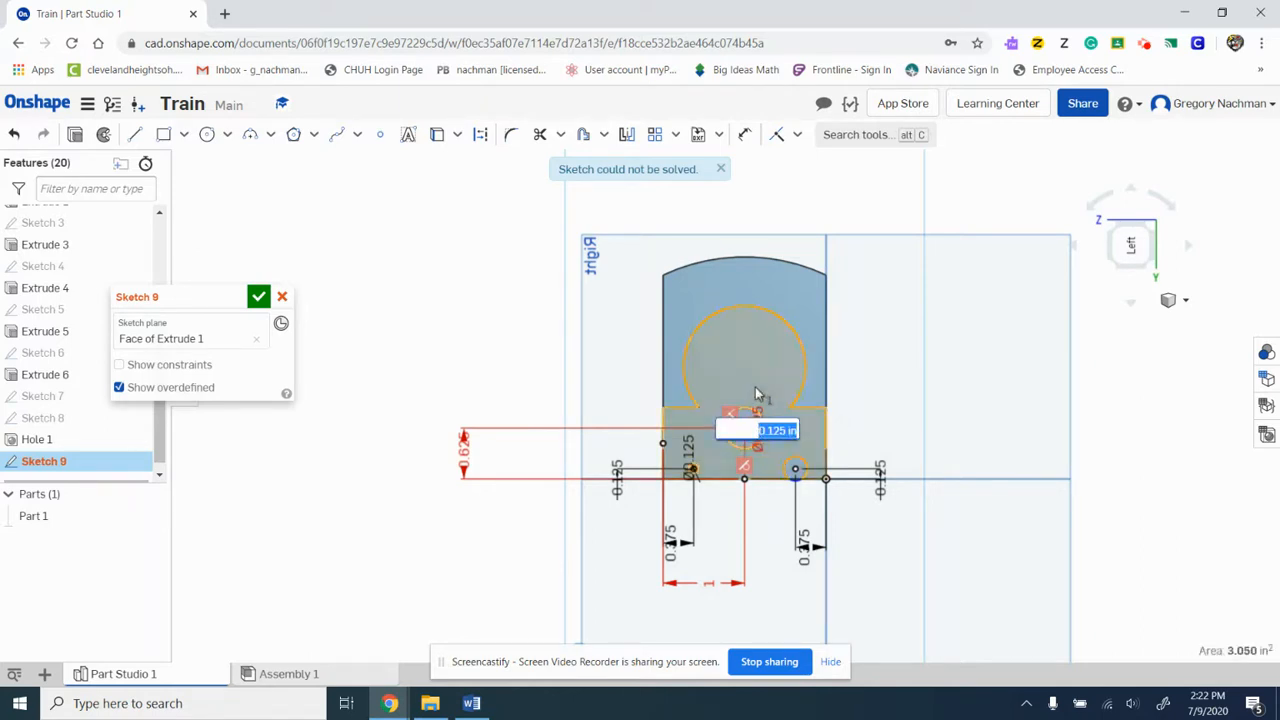
key("Escape")
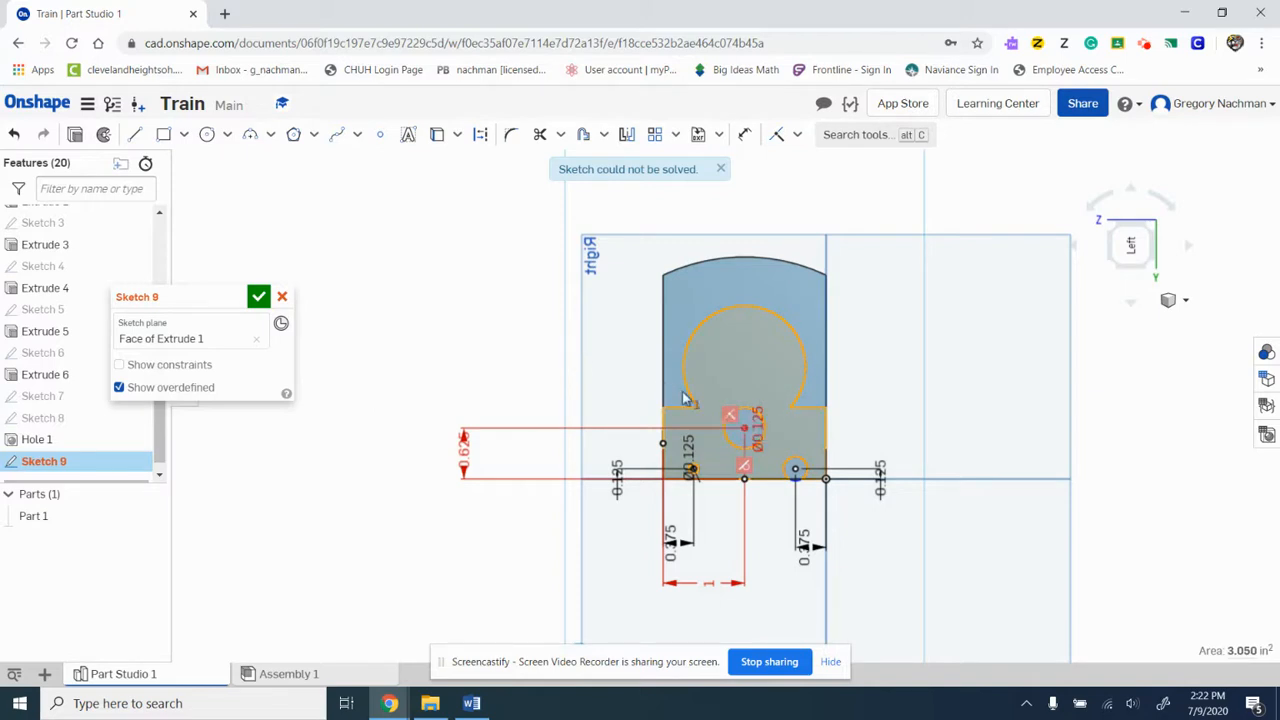
left_click(757, 427)
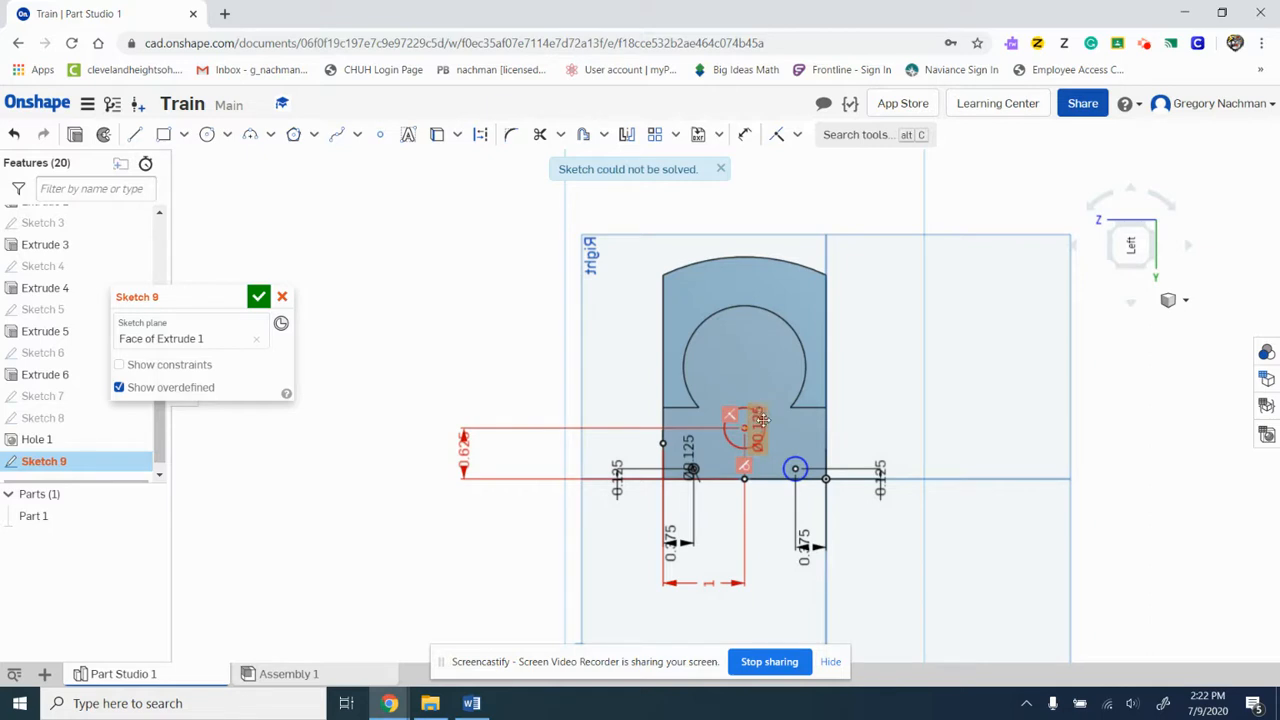
left_click(762, 421)
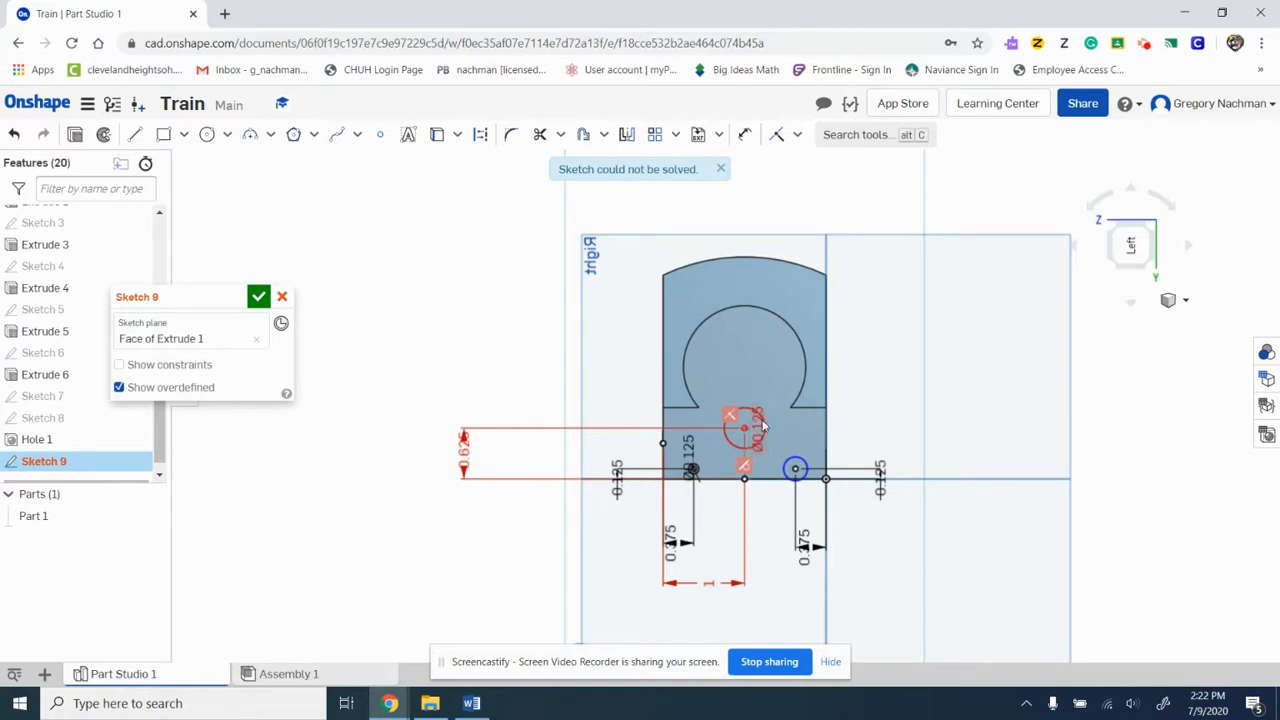
key("Delete")
- Try again to dimension the middle circle's diameter as 0.125 in, placing the dimension beside the circle
left_click(745, 134)
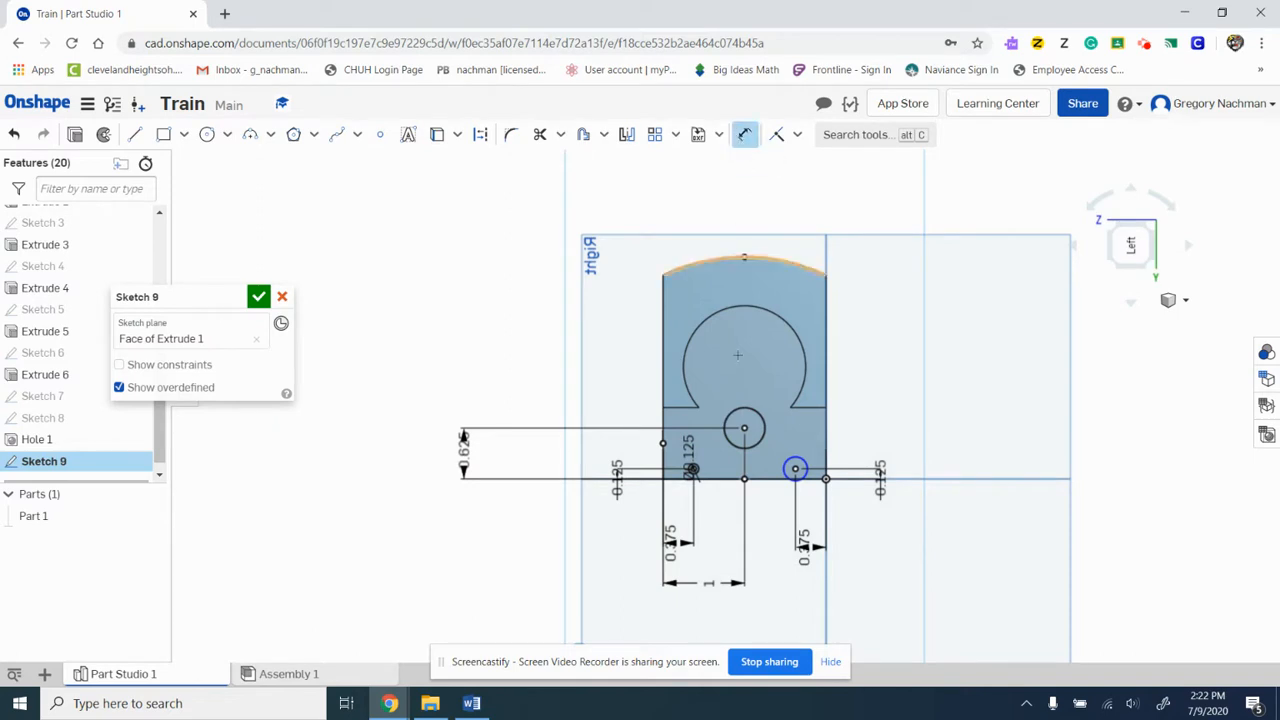
left_click(758, 428)
left_click(786, 433)
key("BackSpace")
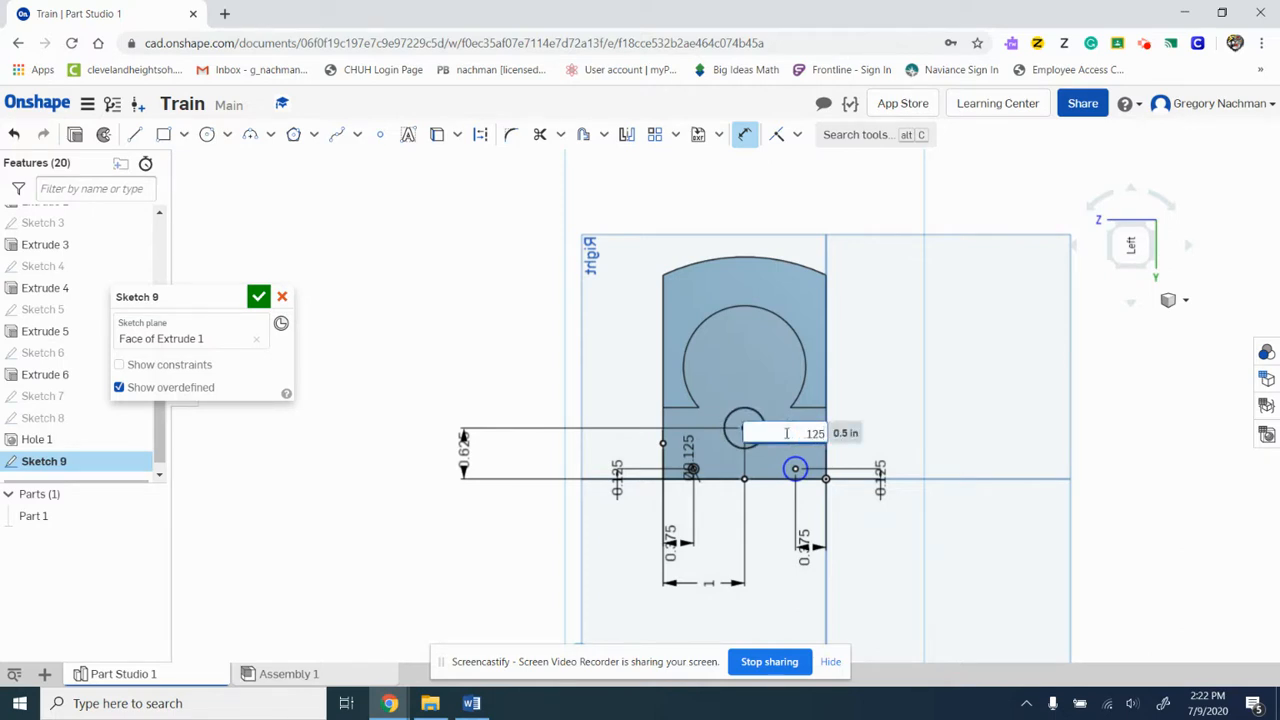
type(".125")
key("Return")
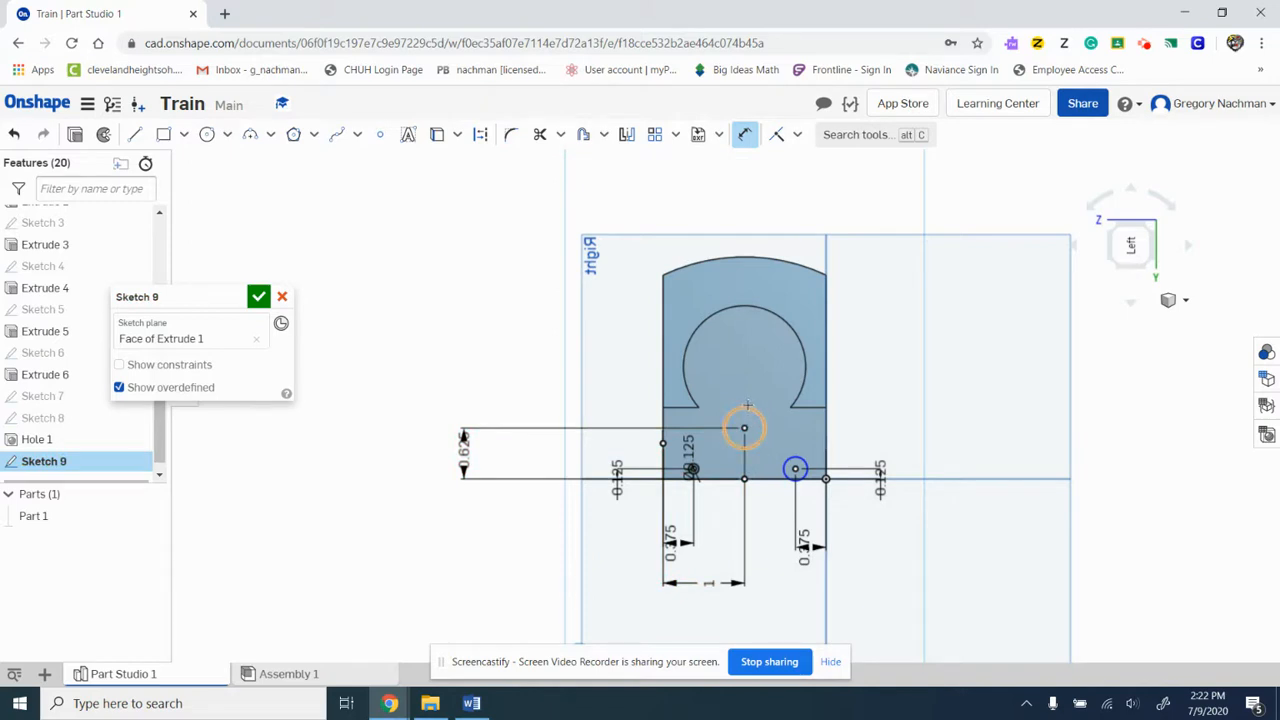
- Try a 0.125 in diameter dimension on the middle circle with its text placed outside the face's left edge
left_click(748, 406)
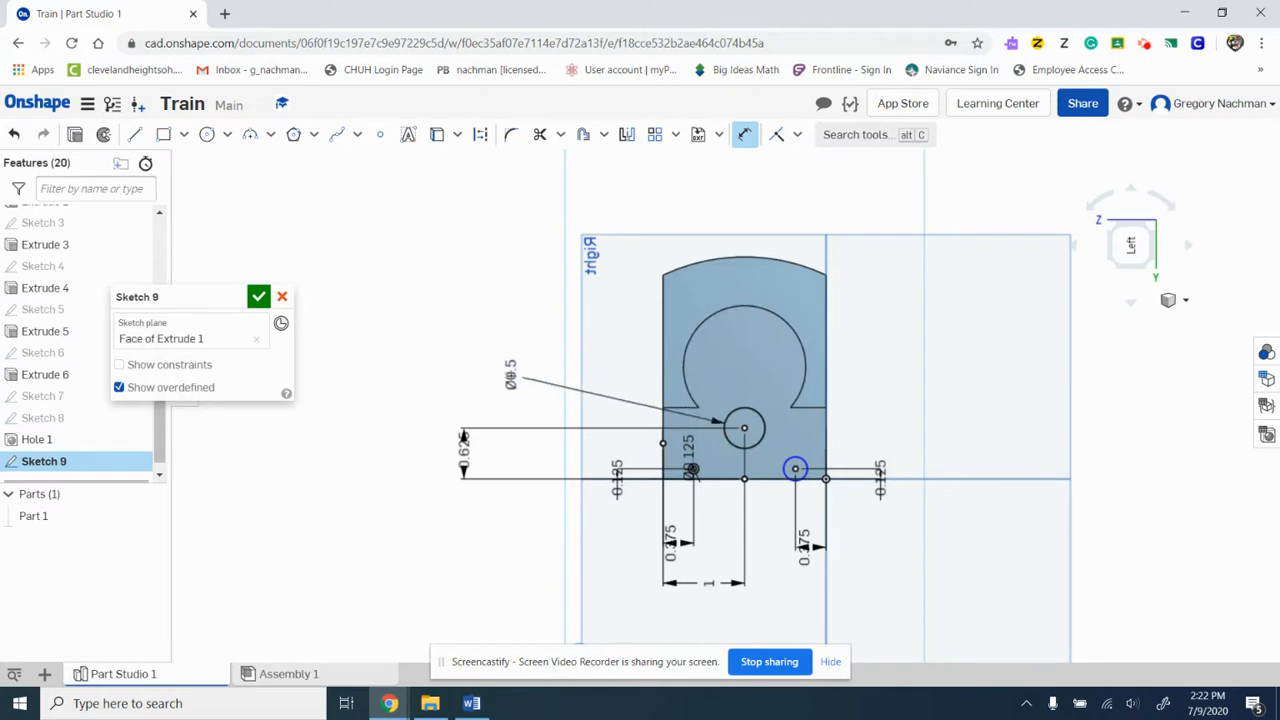
left_click(510, 376)
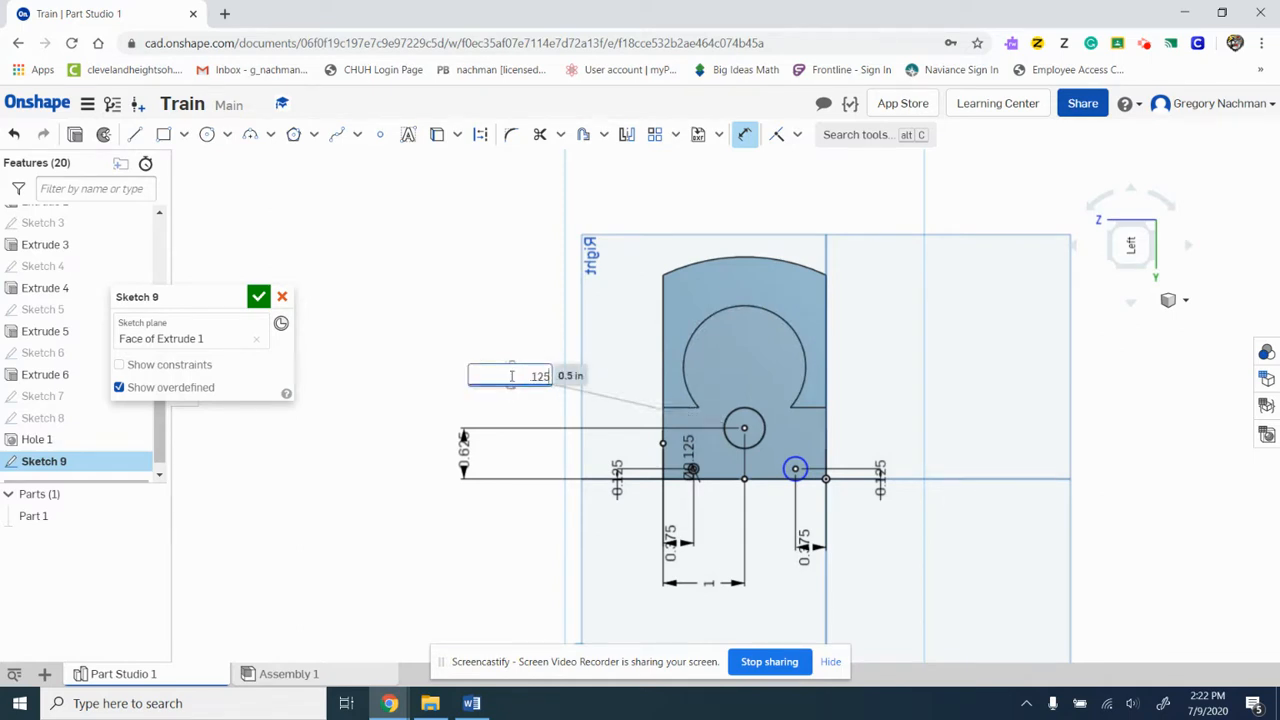
type(".125")
key("Return")
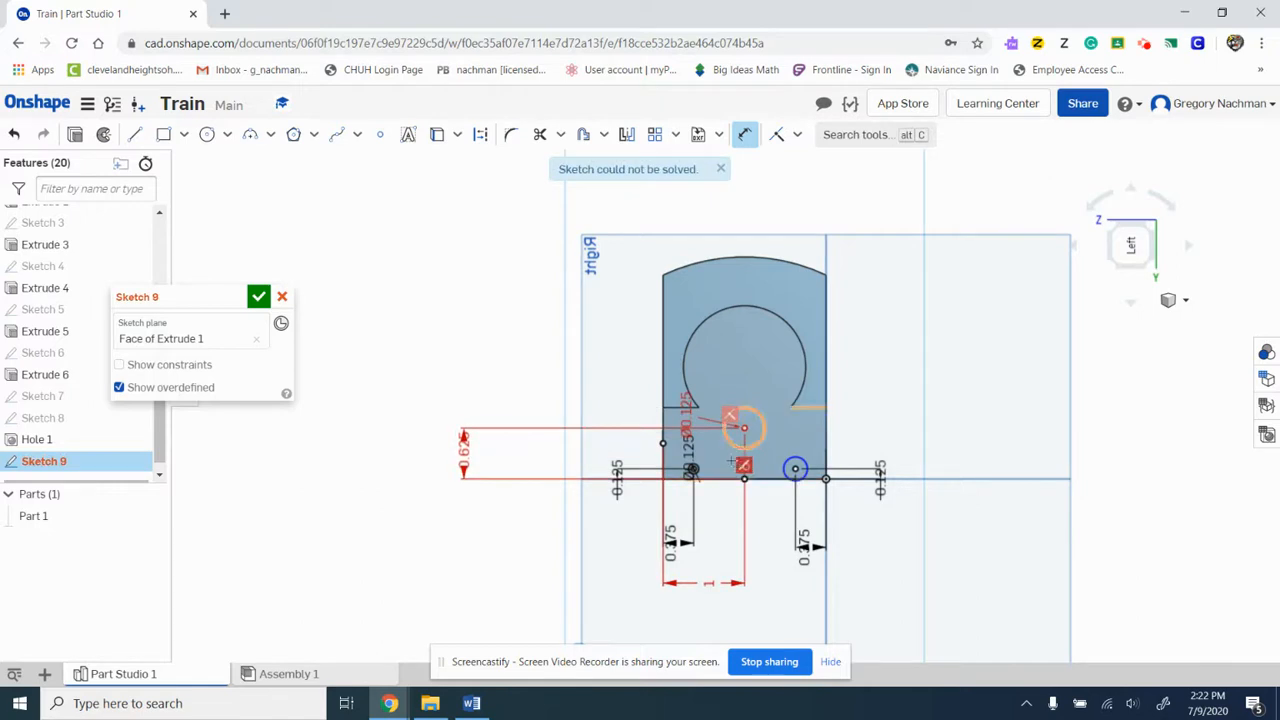
- Dimension the lower-right circle's diameter as 0.125 in
left_click(799, 462)
left_click(862, 422)
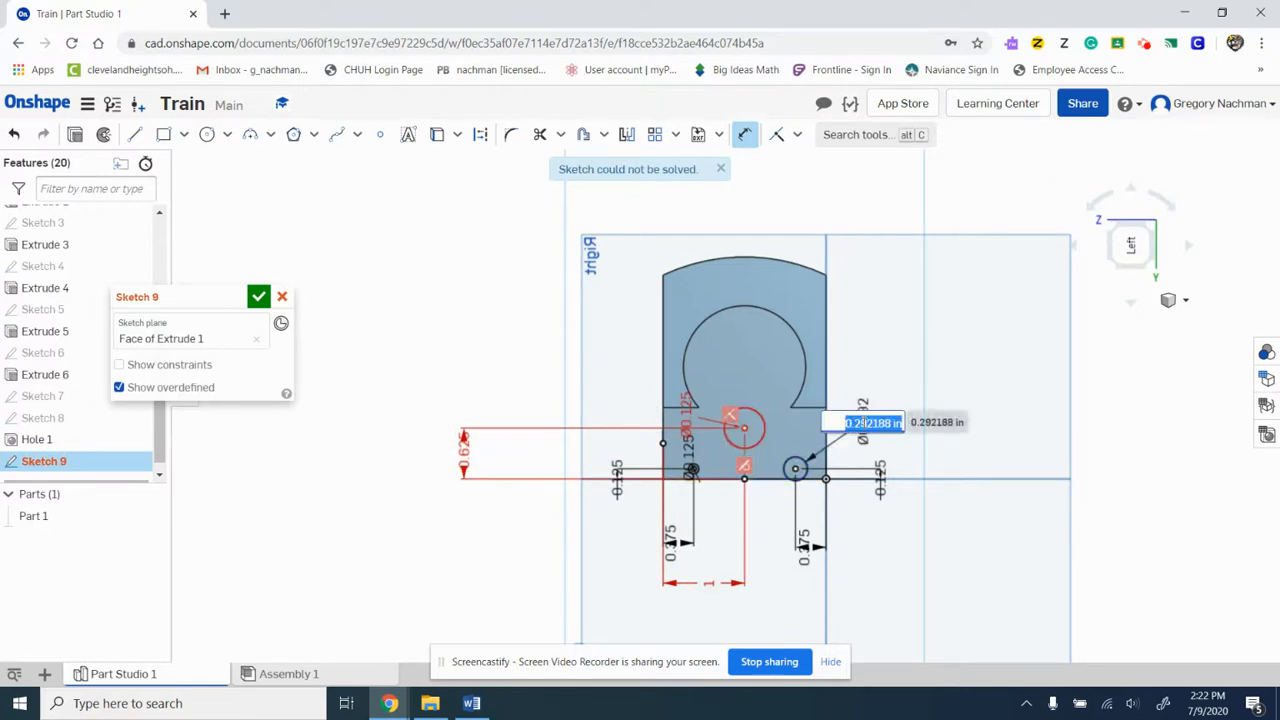
key("BackSpace")
type(".125")
key("Return")
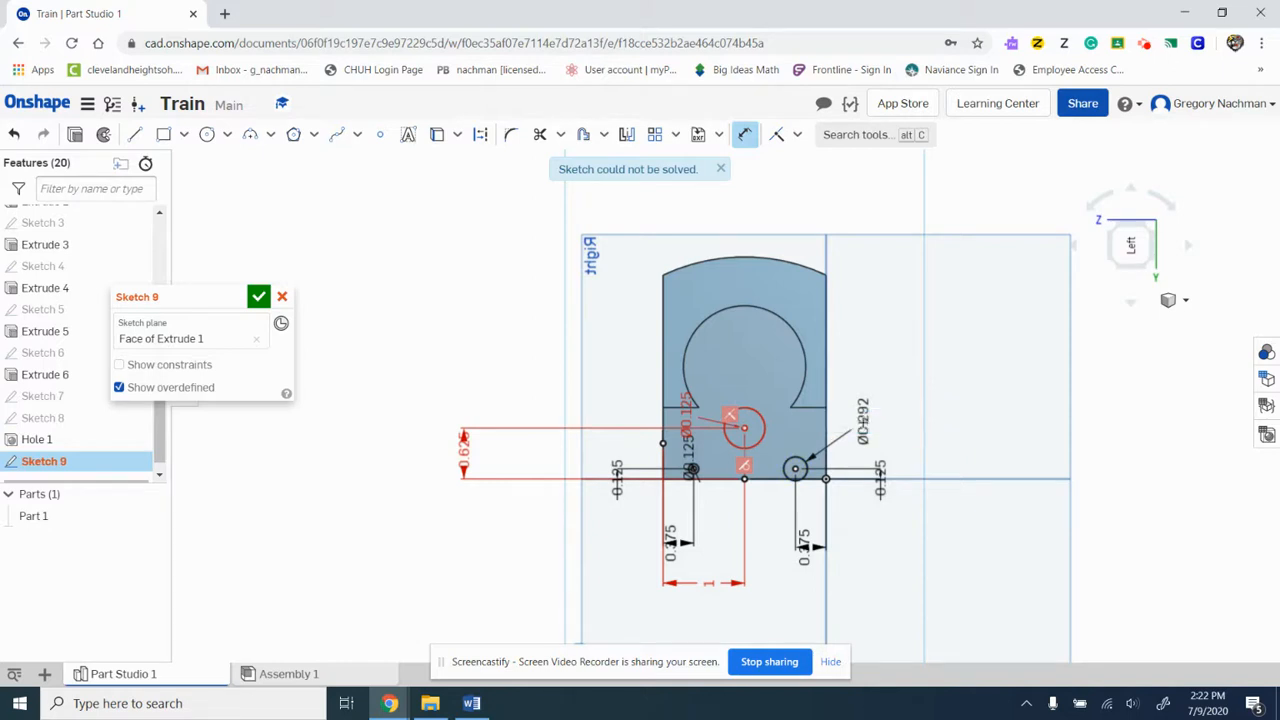
- Delete the middle circle, keeping its centre point and the point's location dimensions
key("Escape")
left_click(762, 422)
key("Delete")
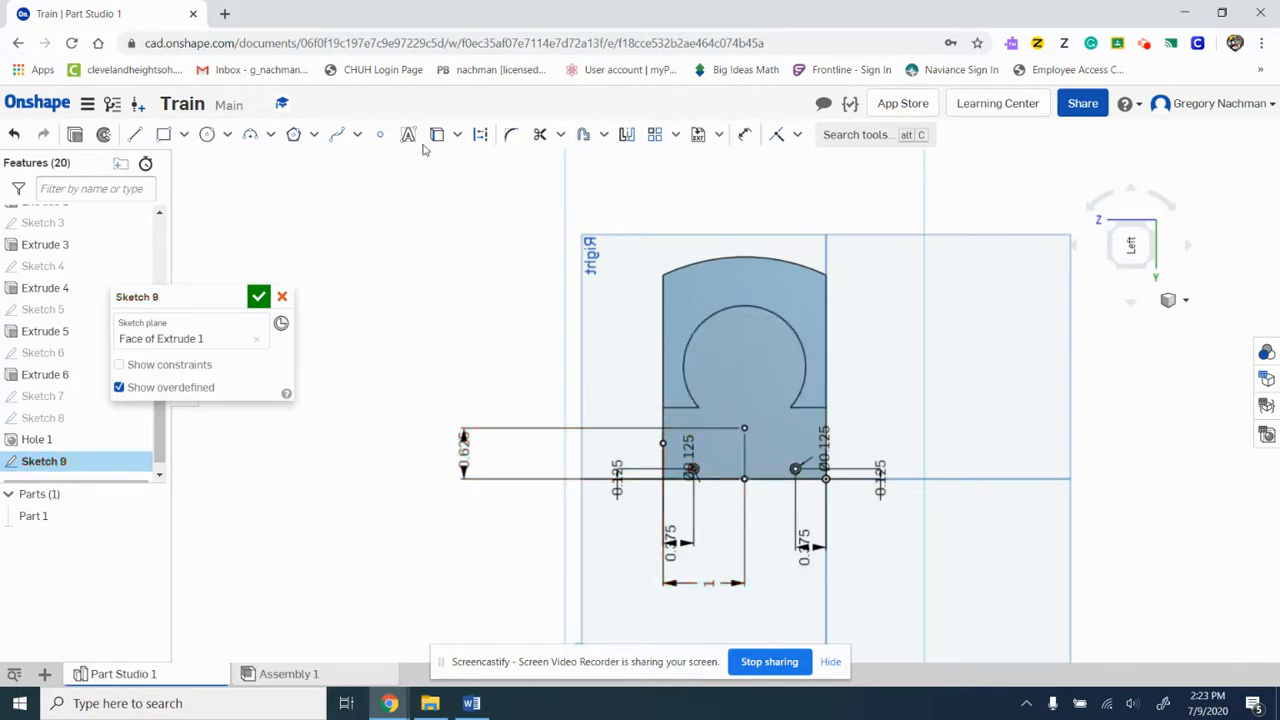
- Draw a circle on the middle centre point of the front face, dimension its diameter as 0.125 in, and finish the sketch
left_click(207, 134)
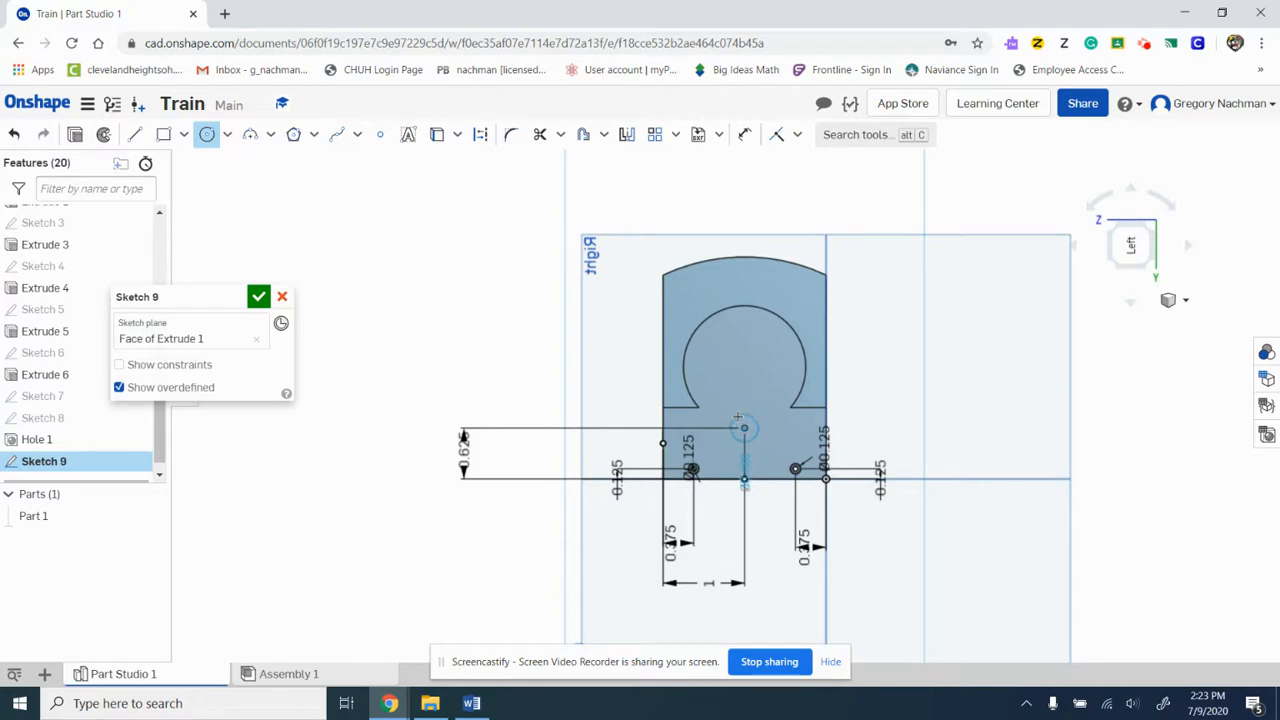
left_click(737, 416)
left_click(748, 140)
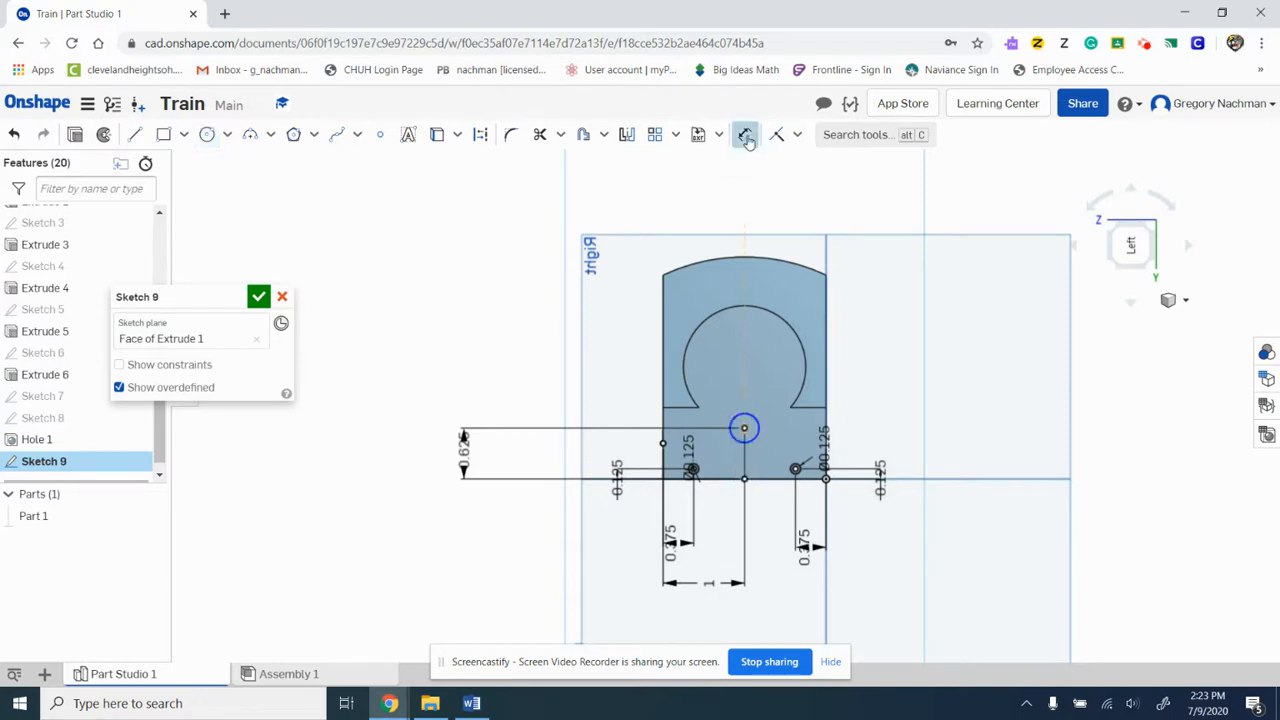
left_click(747, 414)
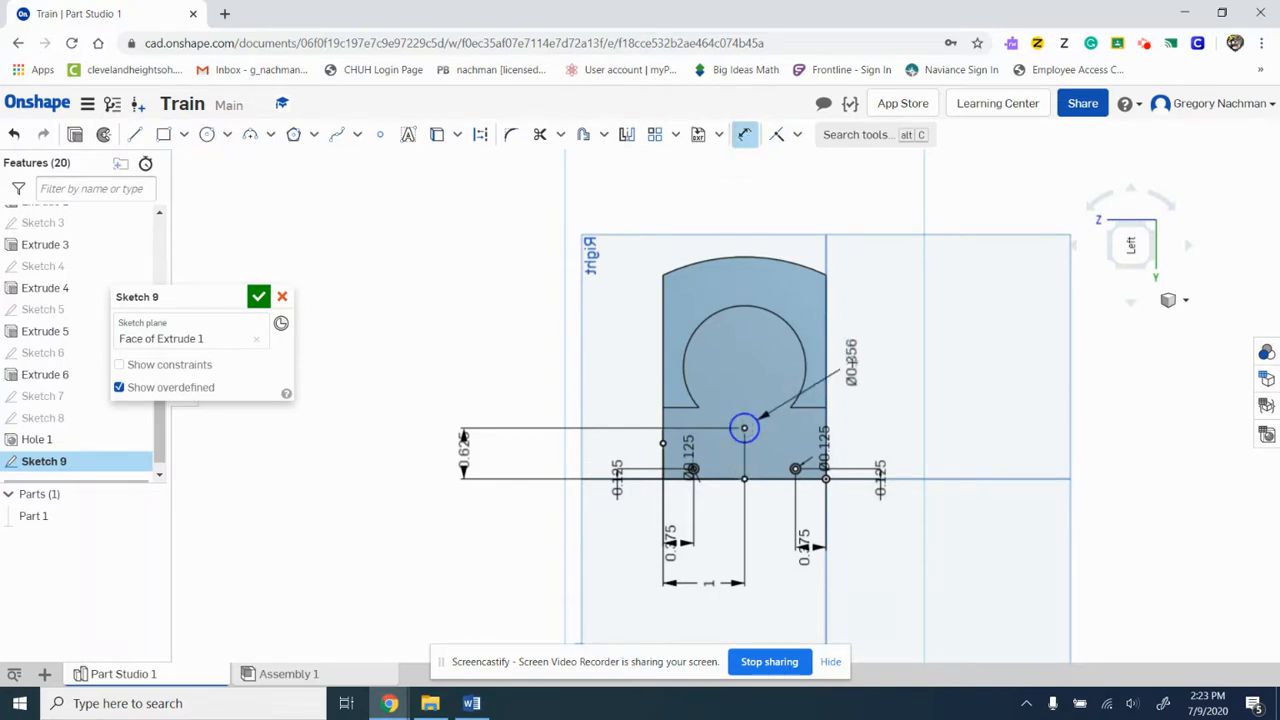
left_click(852, 363)
key("BackSpace")
type(".12")
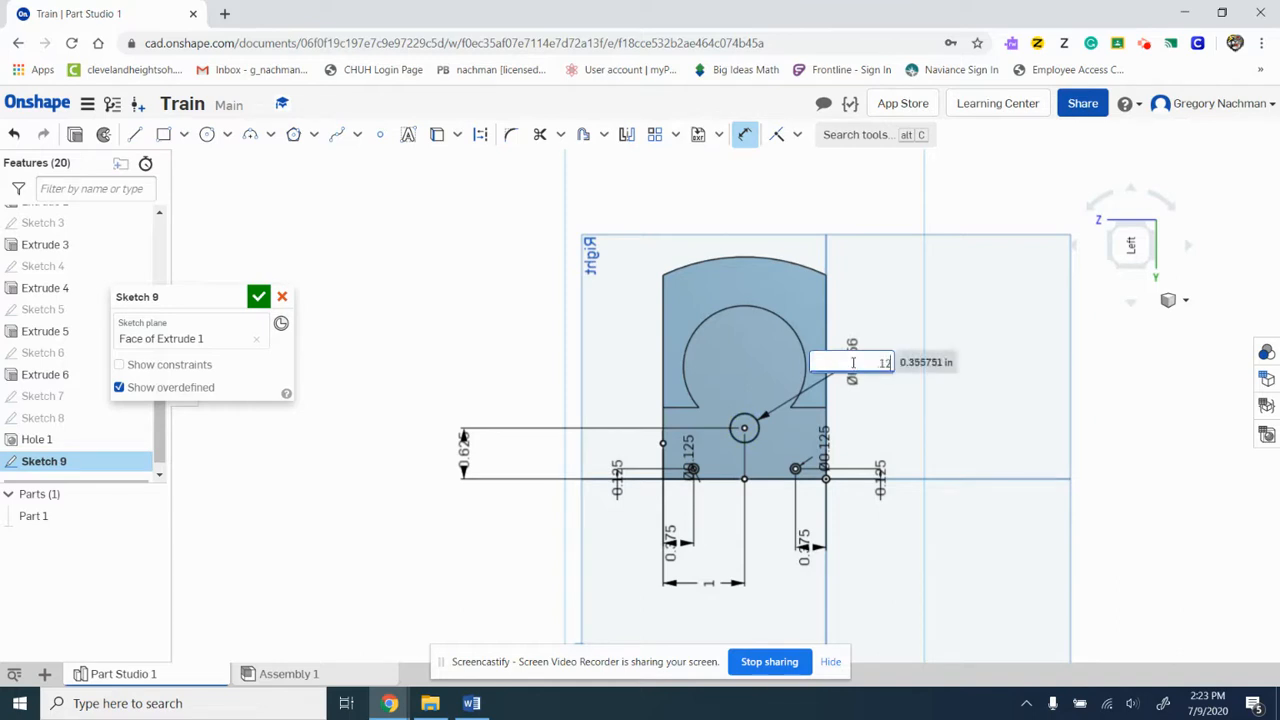
type("5")
key("Return")
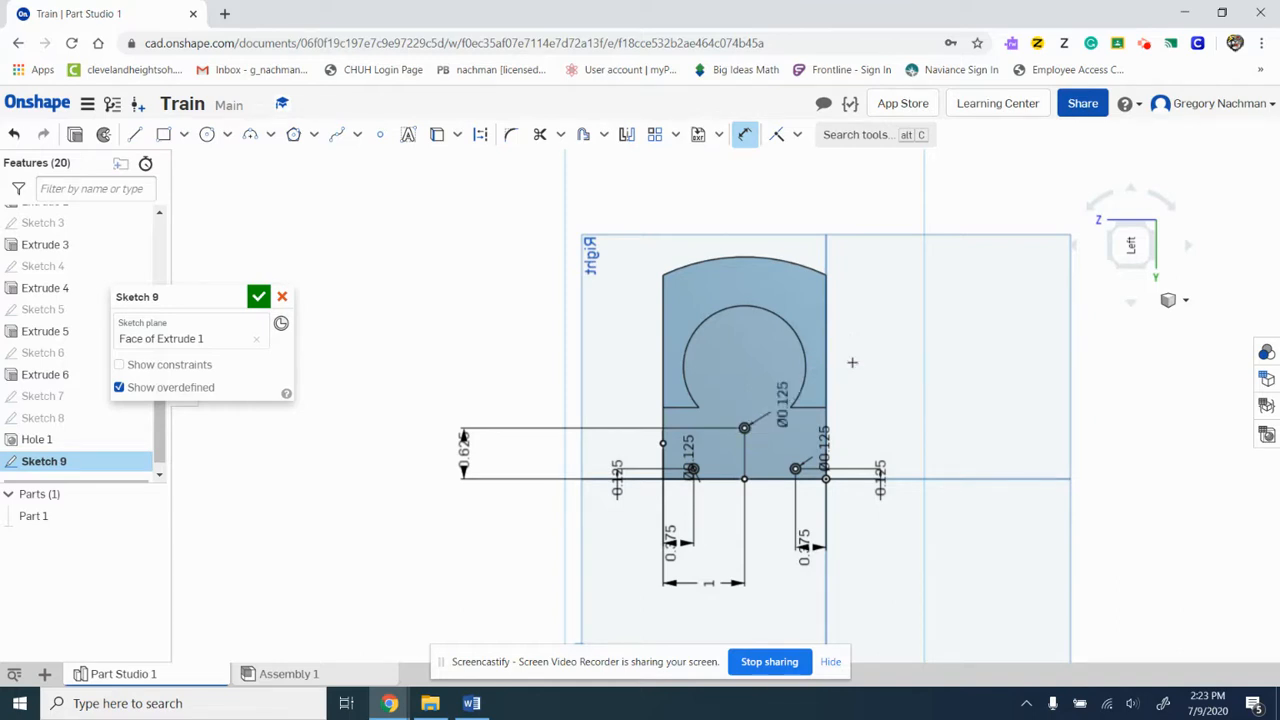
left_click(257, 296)
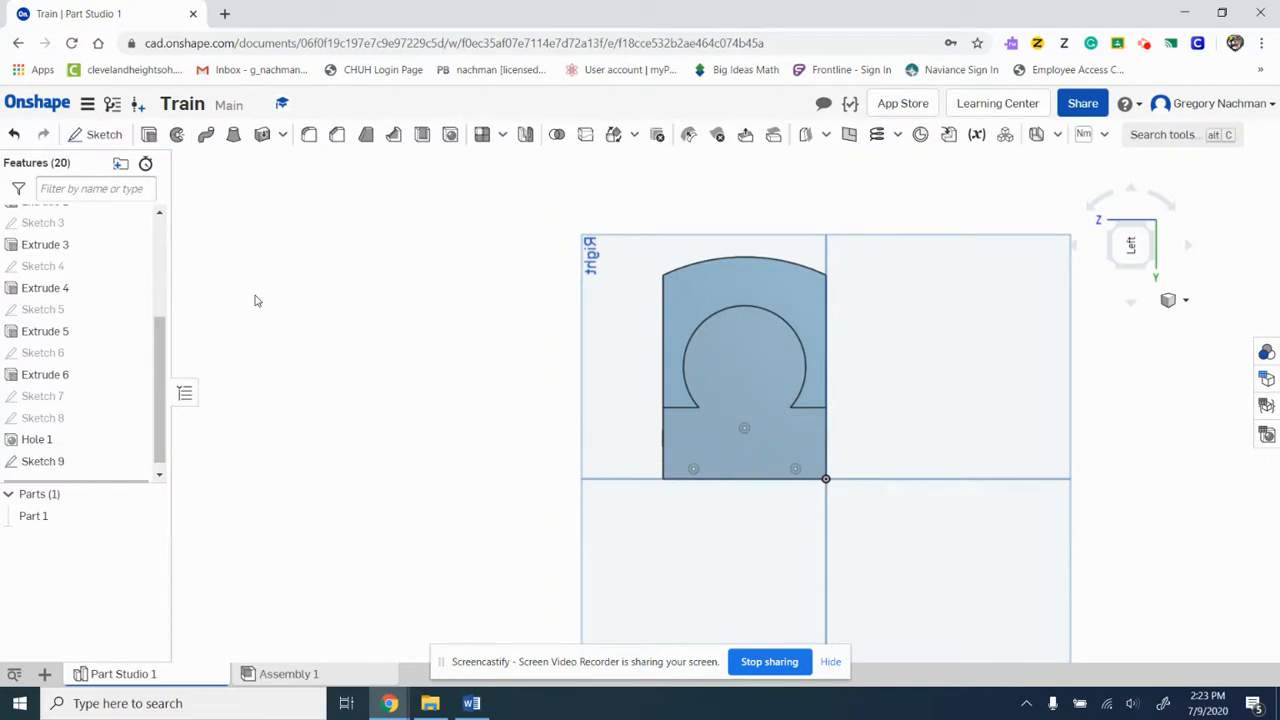
- Start an extrusion of the three small front-face circles and set it to remove material from the train body
left_click(1108, 266)
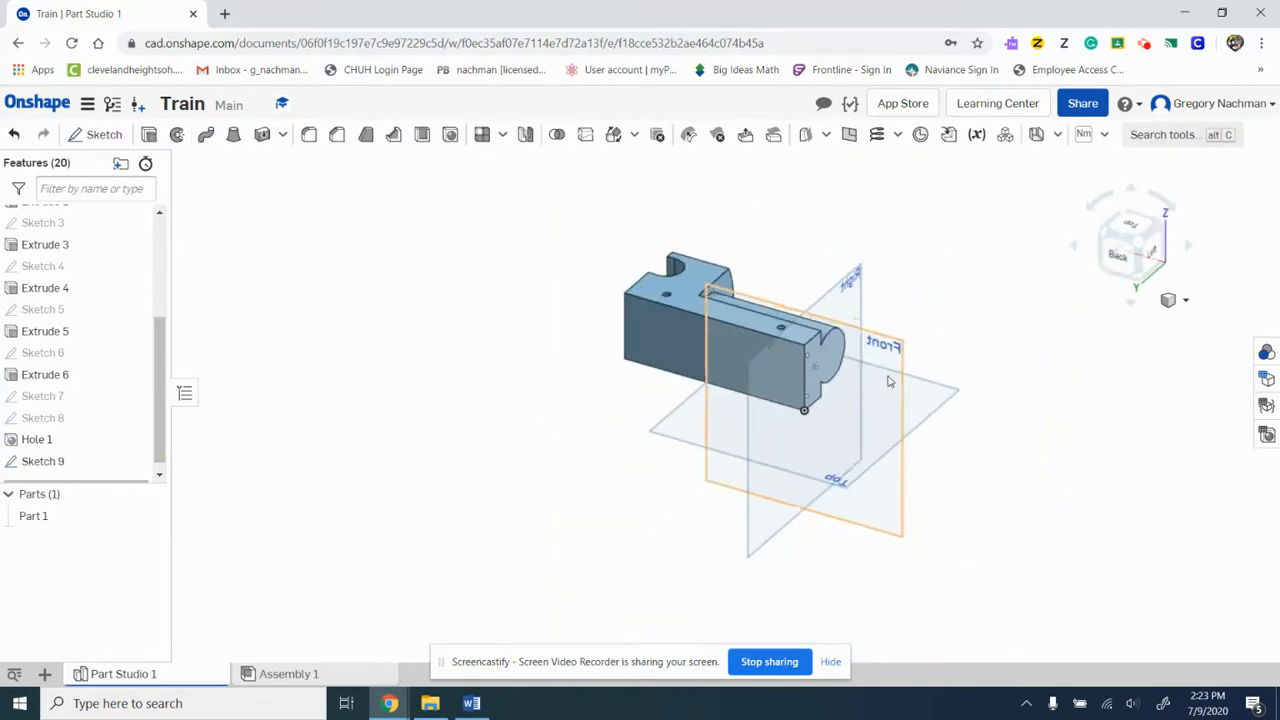
scroll(888, 380, "up", 6)
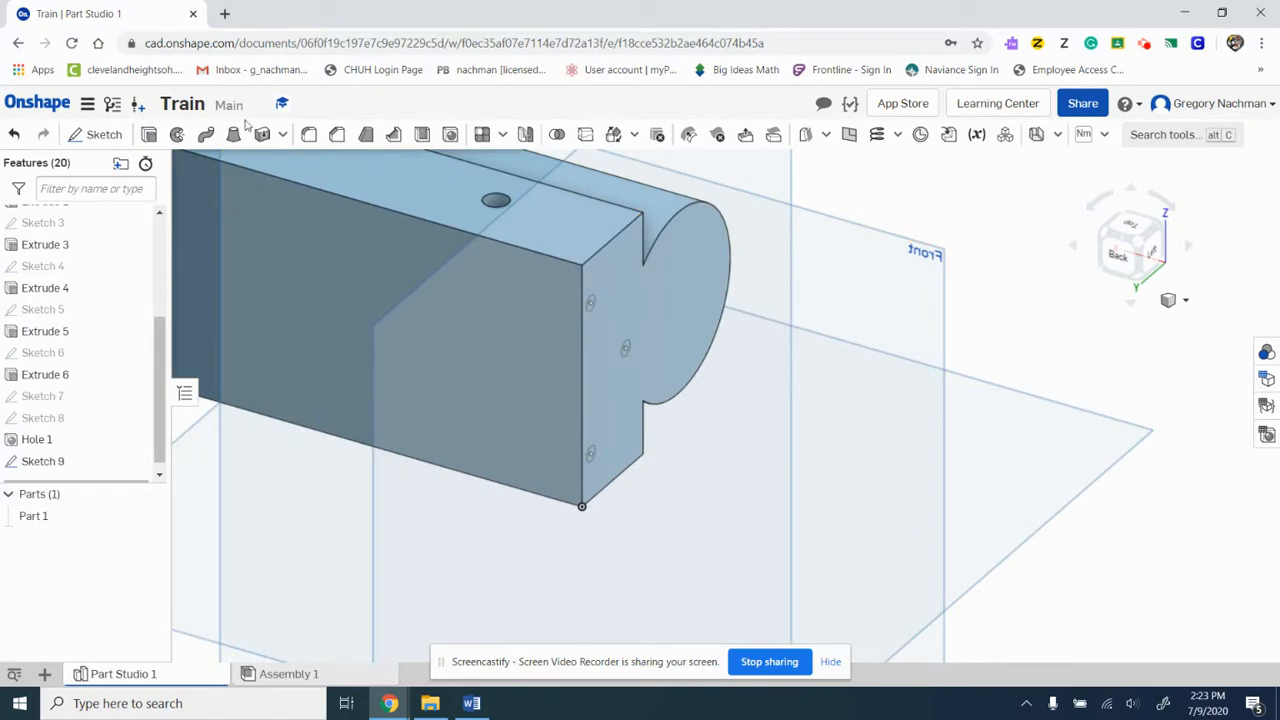
left_click(150, 136)
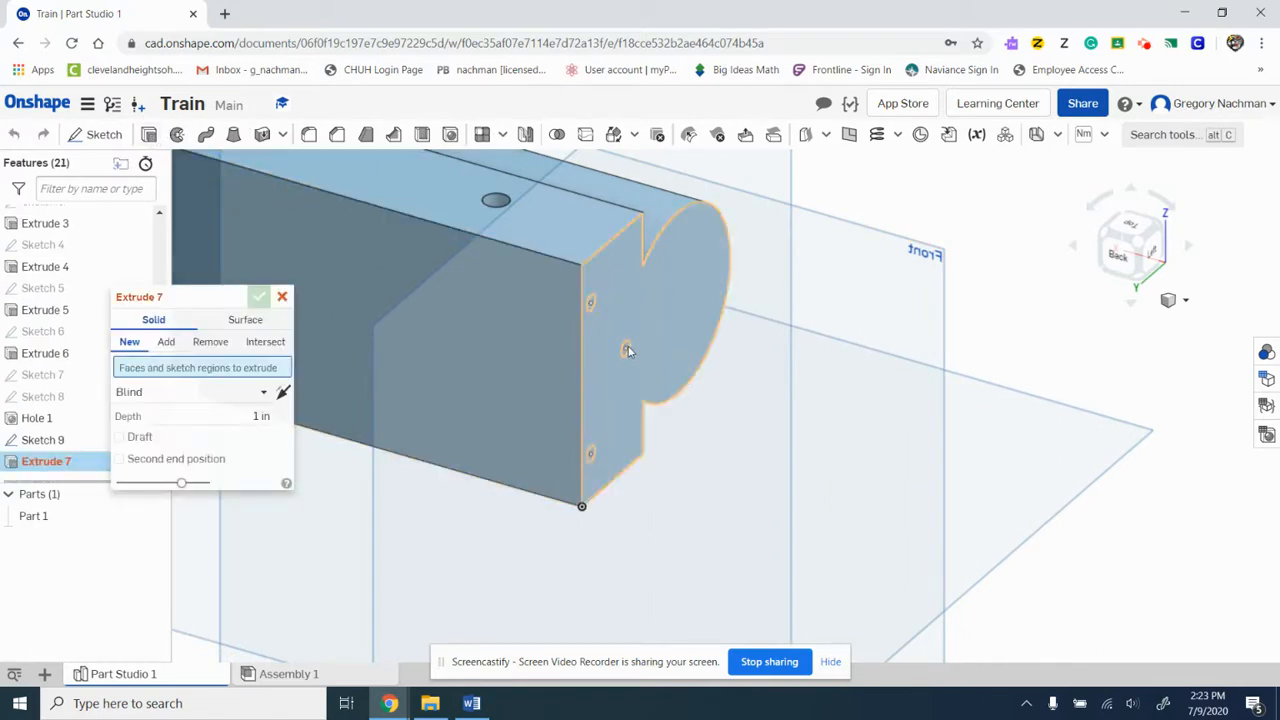
left_click(594, 320)
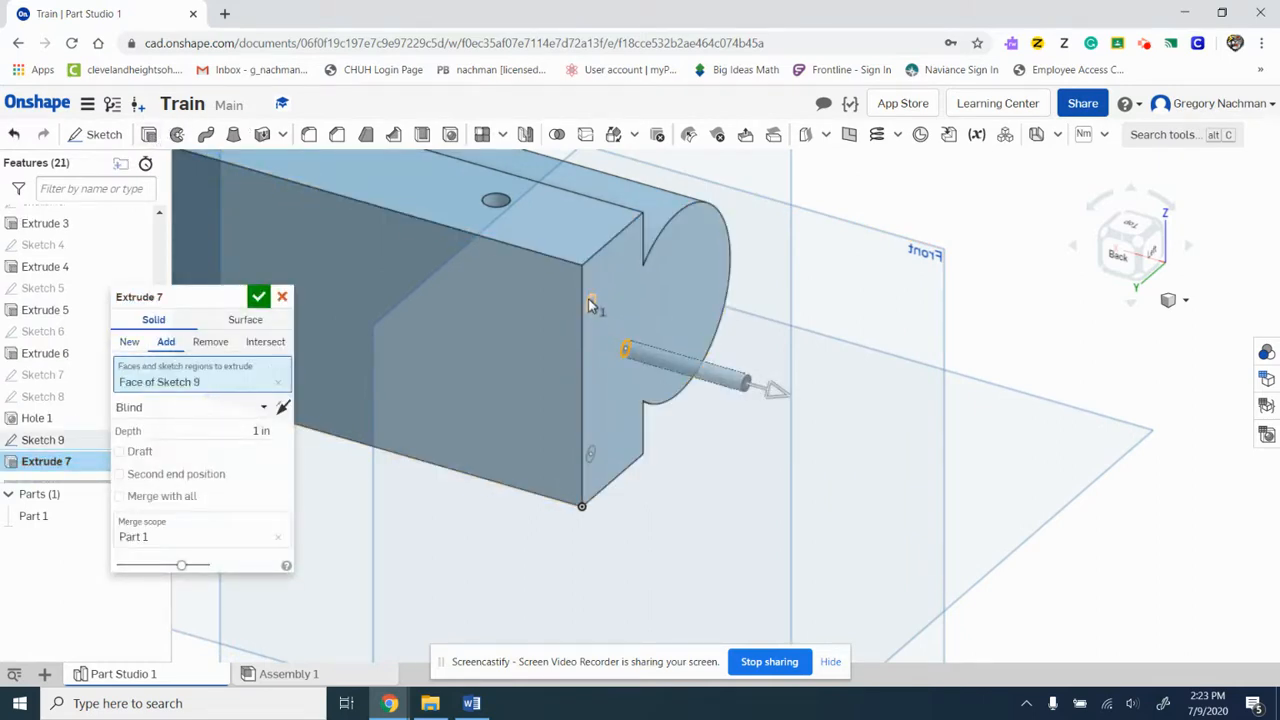
left_click(591, 304)
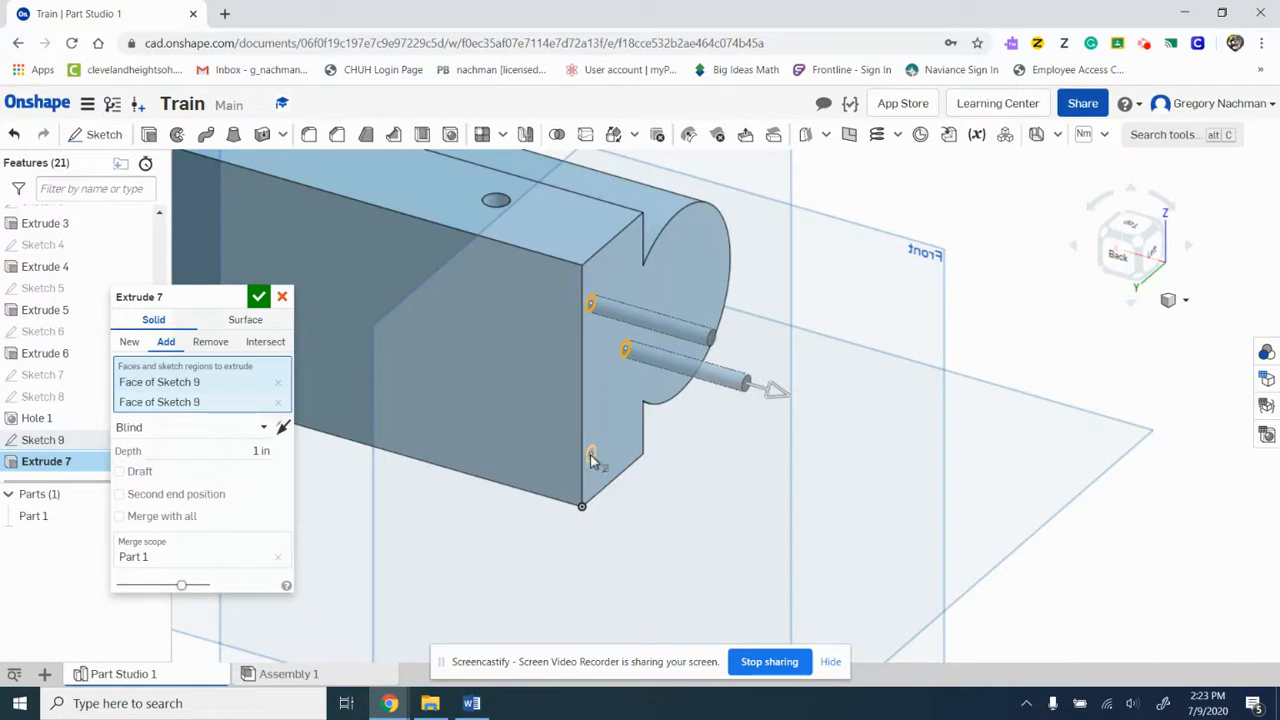
left_click(591, 457)
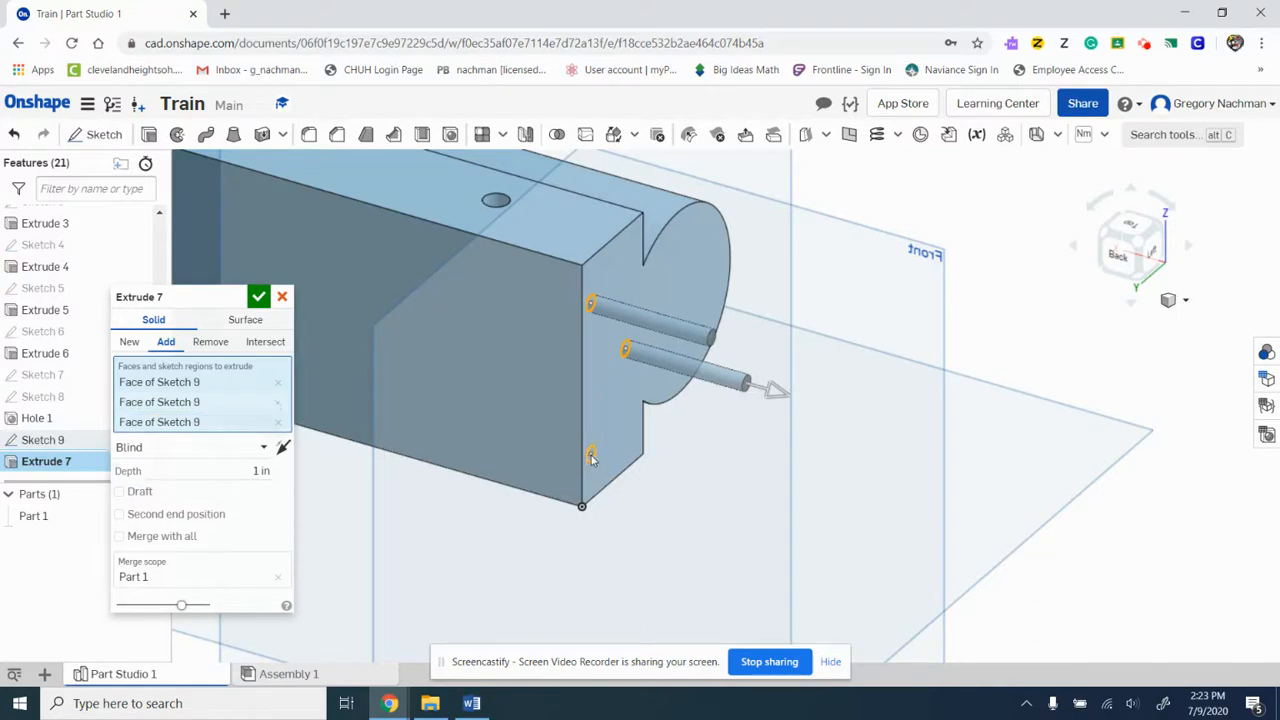
left_click(220, 342)
- Set the cut depth to 0.125 in, check it against the Word drawing, and accept the extrusion
left_click(250, 471)
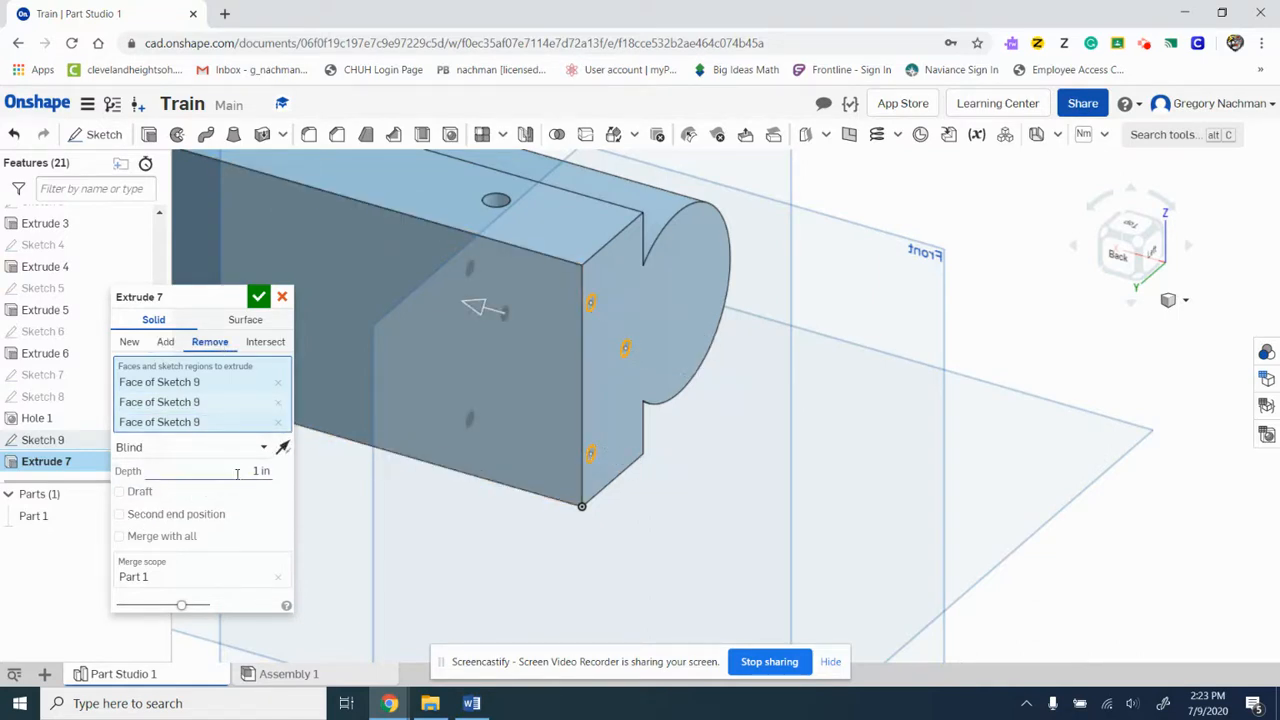
key("BackSpace")
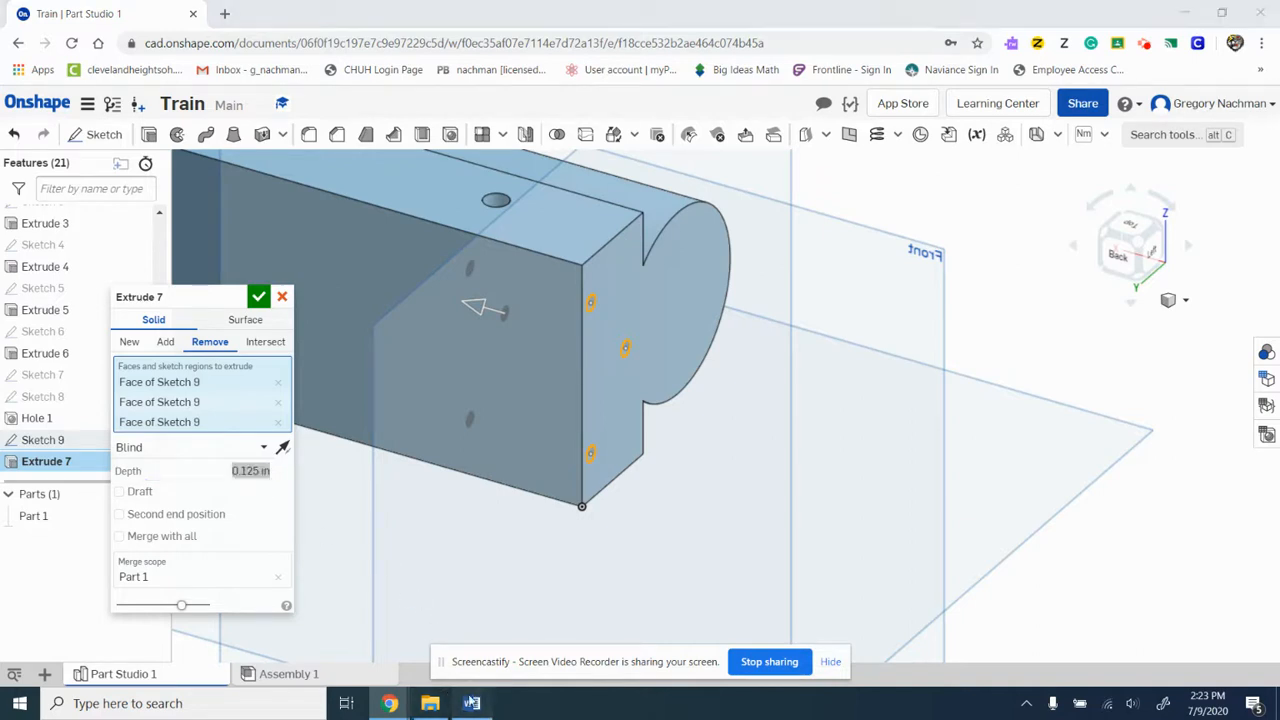
left_click(471, 703)
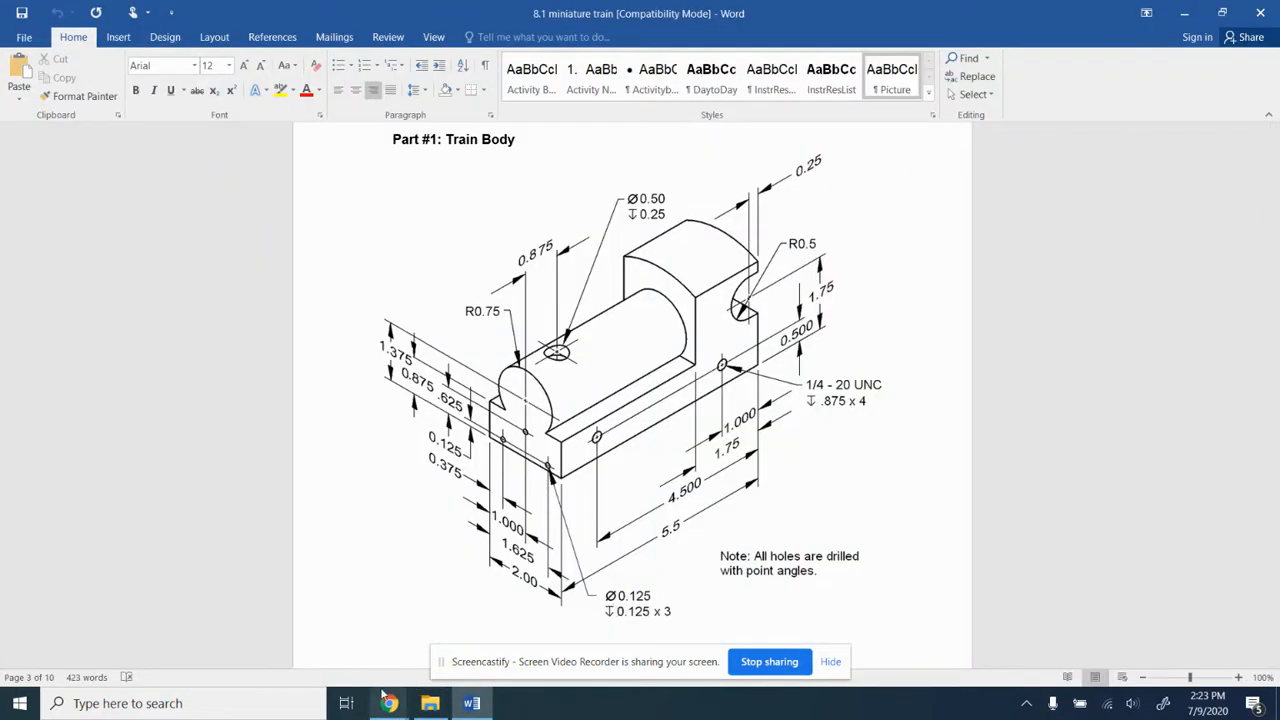
mouse_move(389, 703)
left_click(324, 648)
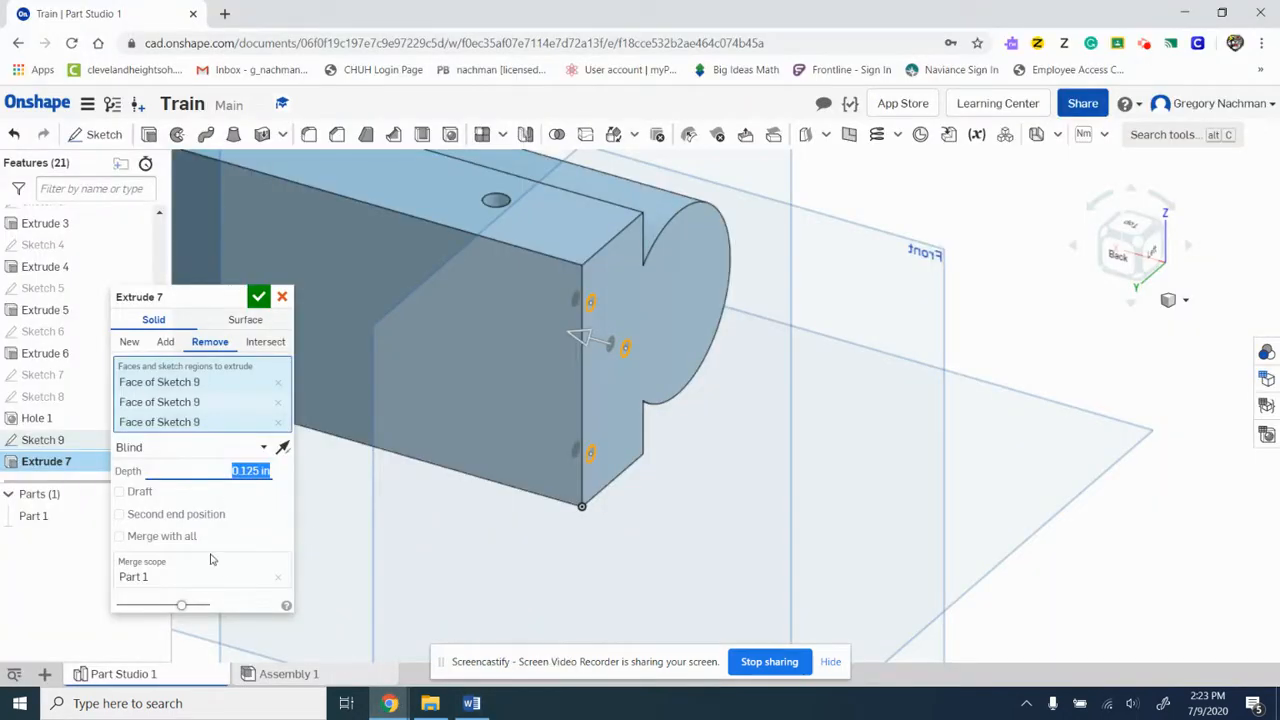
left_click(256, 304)
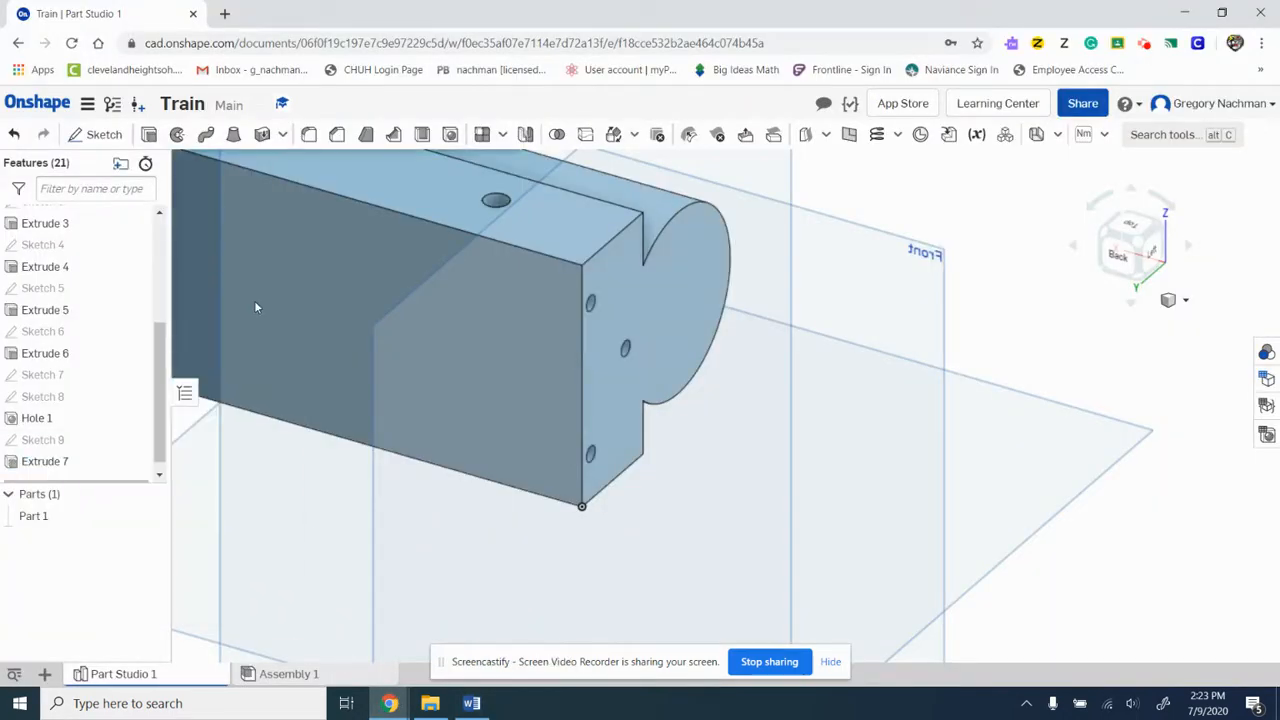
left_click(1124, 228)
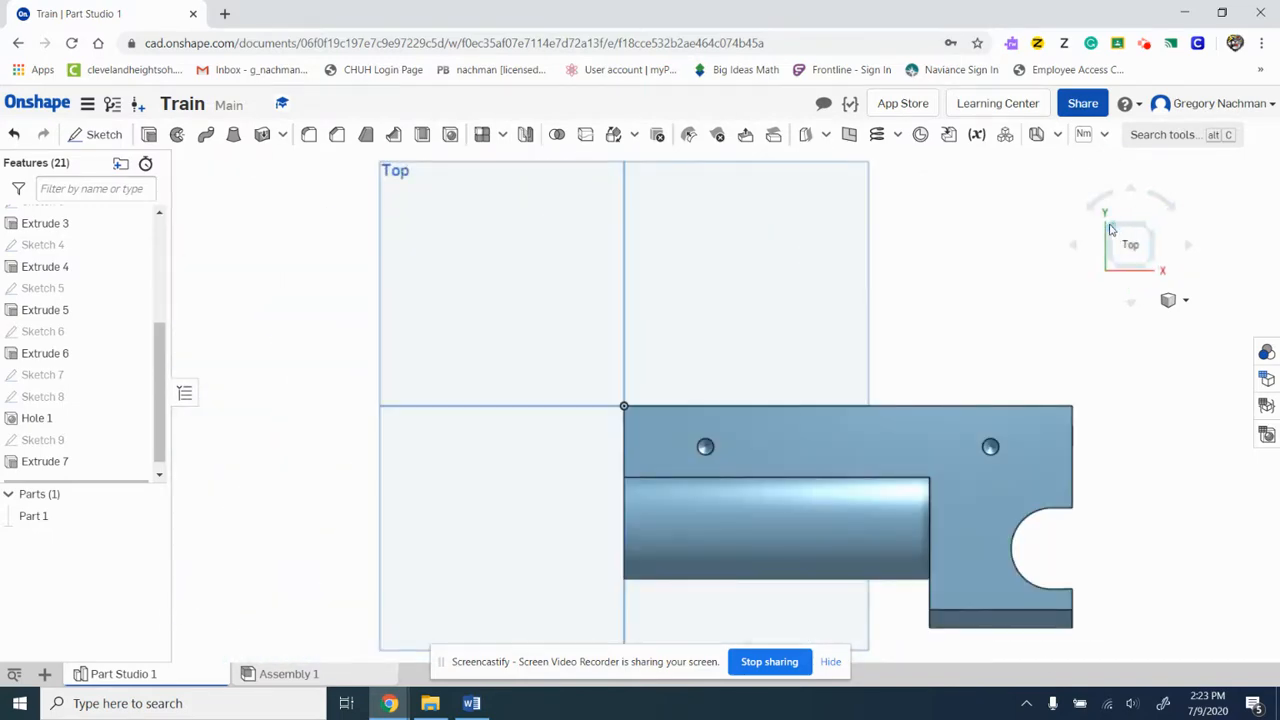
right_click_drag(979, 289, 927, 80)
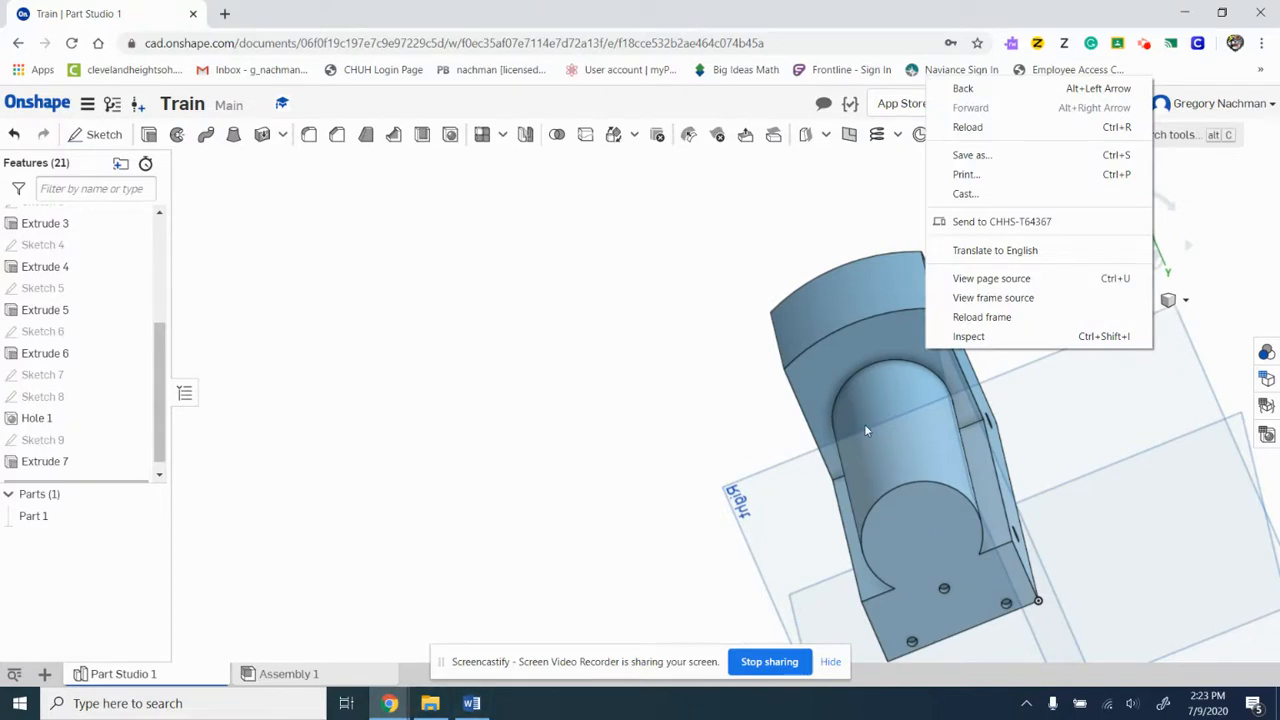
left_click(617, 329)
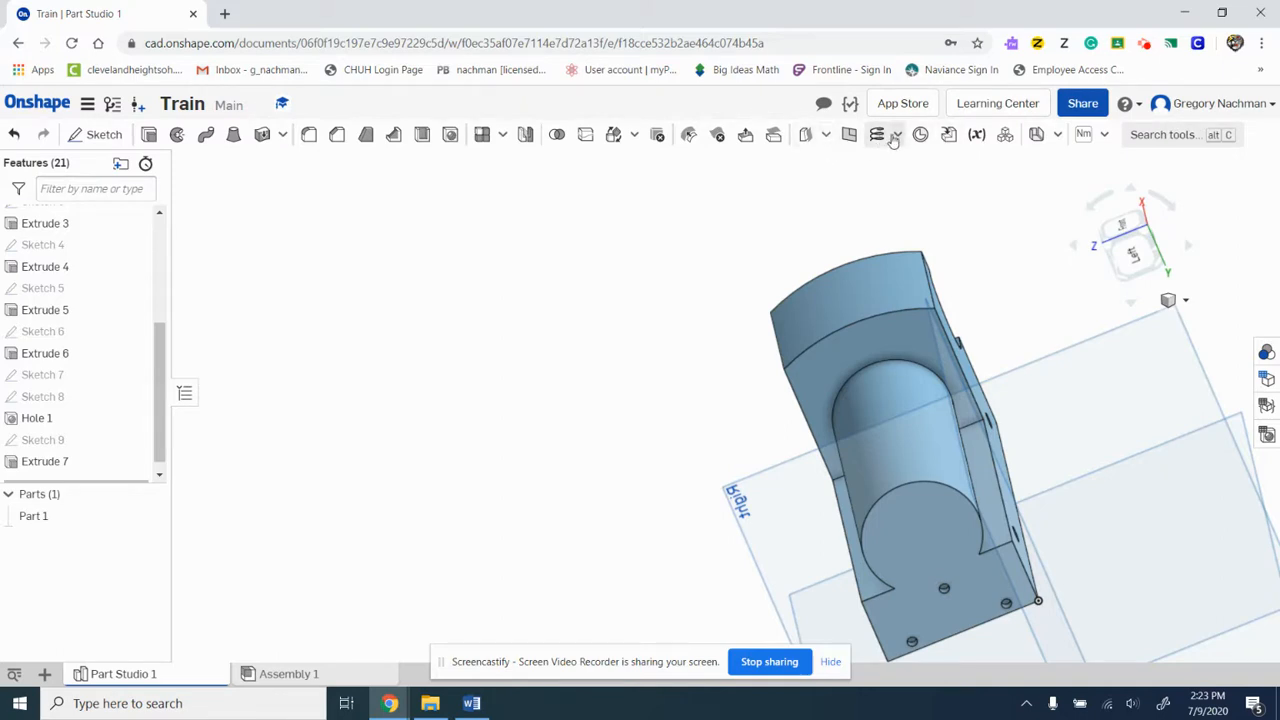
left_click(1056, 135)
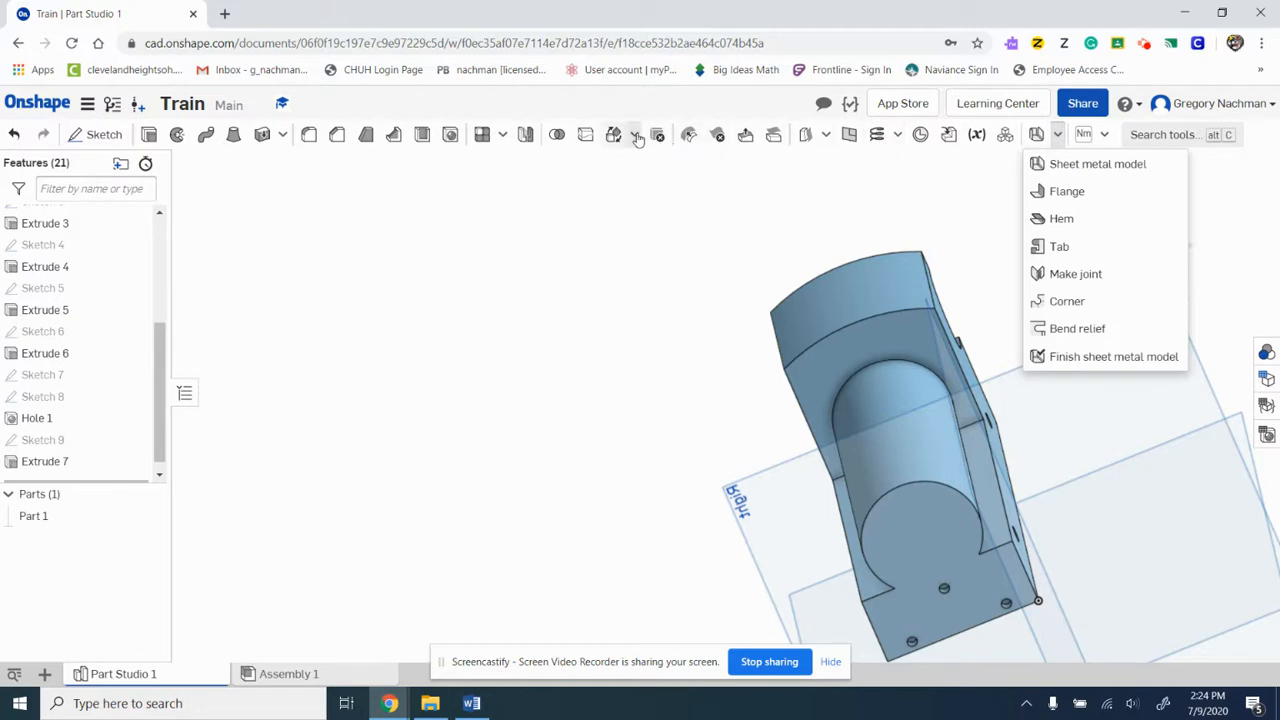
left_click(826, 136)
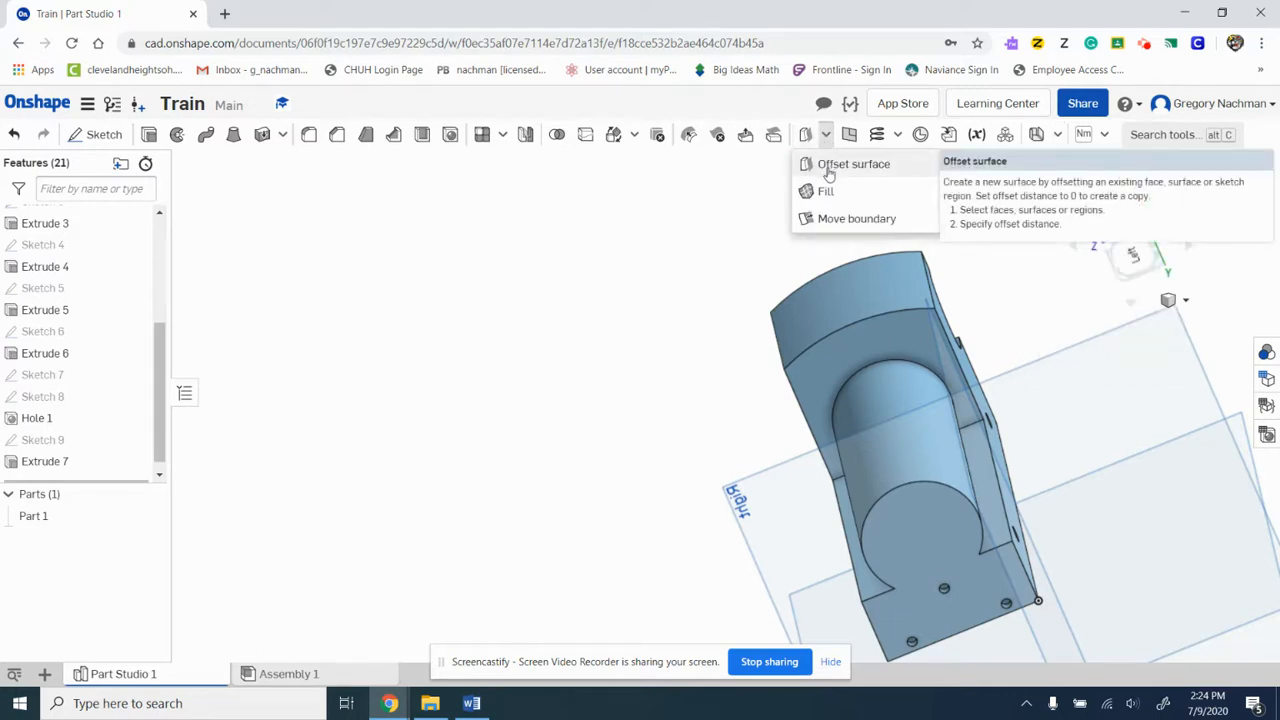
left_click(829, 167)
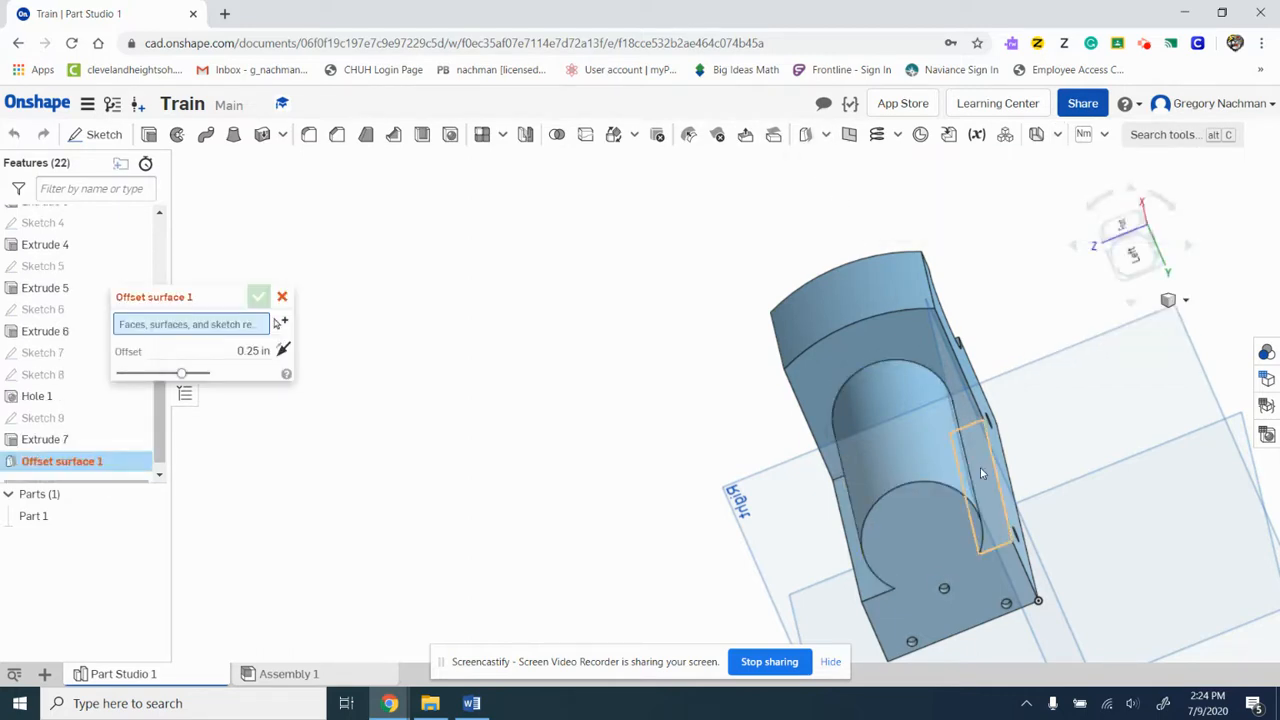
left_click(834, 276)
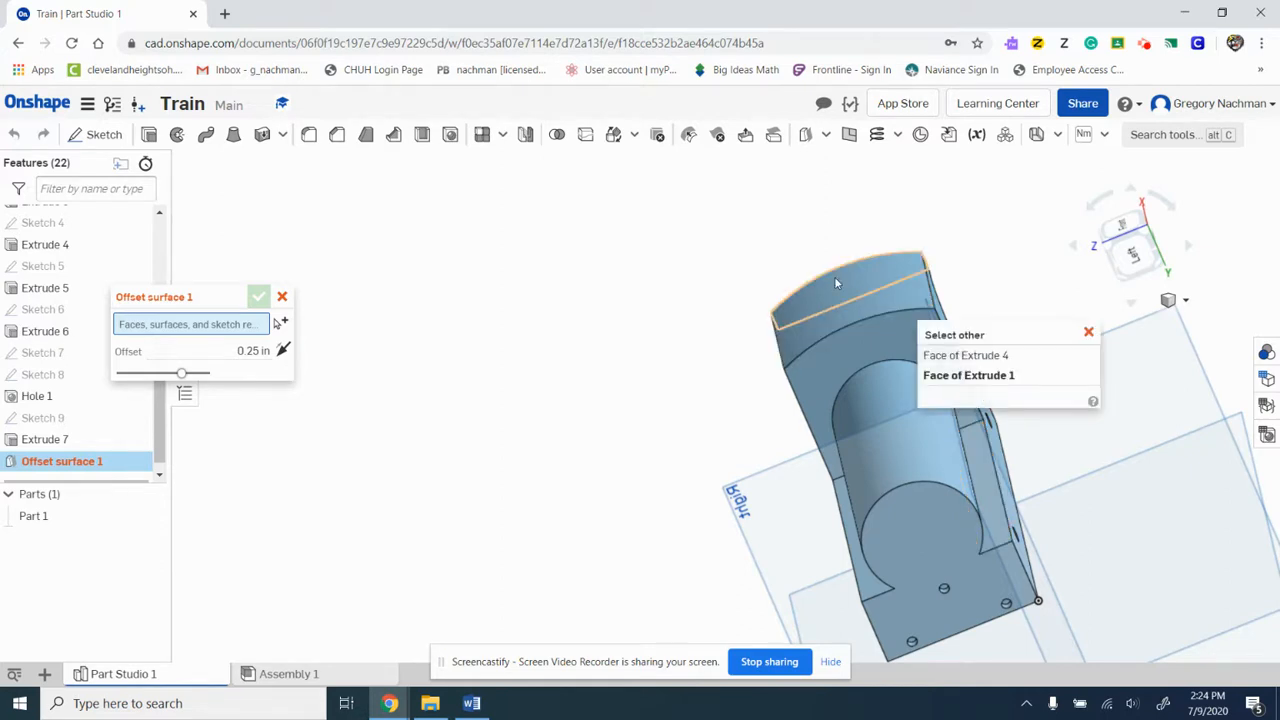
- Create a plane offset 1.3 in from the base's flat ledge face beside the boiler, just beyond the top of the boiler cylinder
left_click(848, 136)
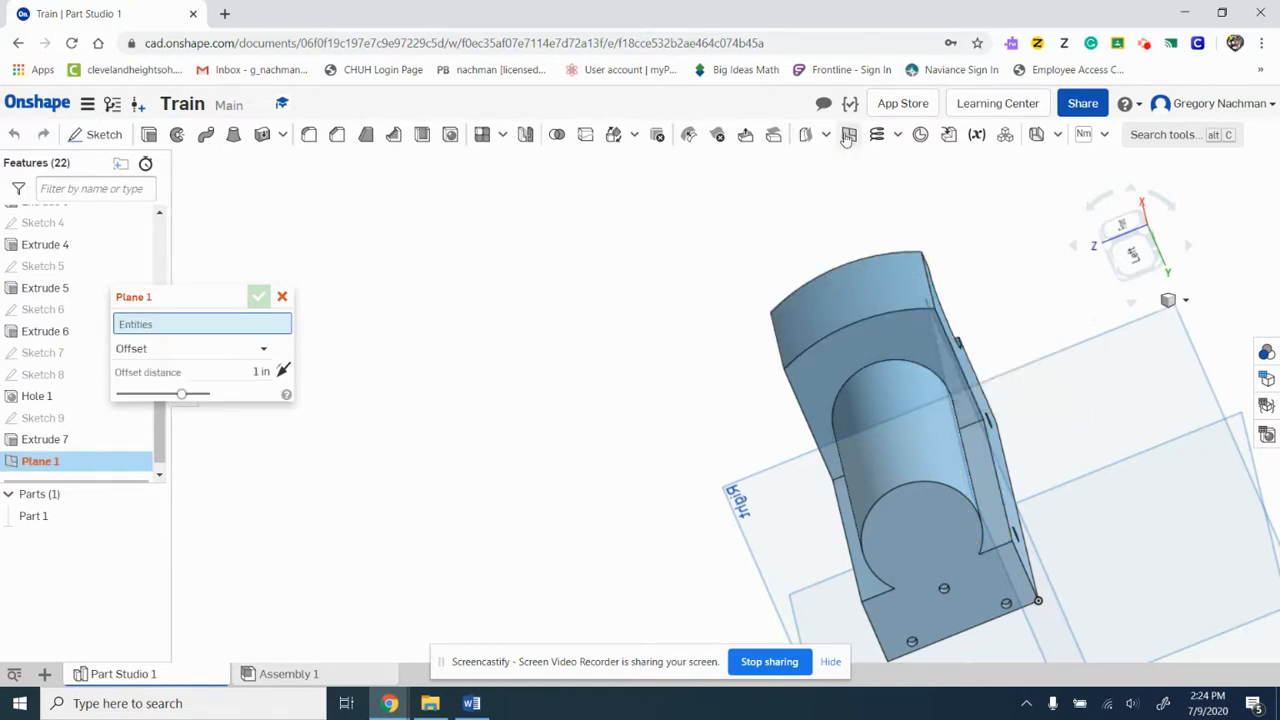
left_click(988, 476)
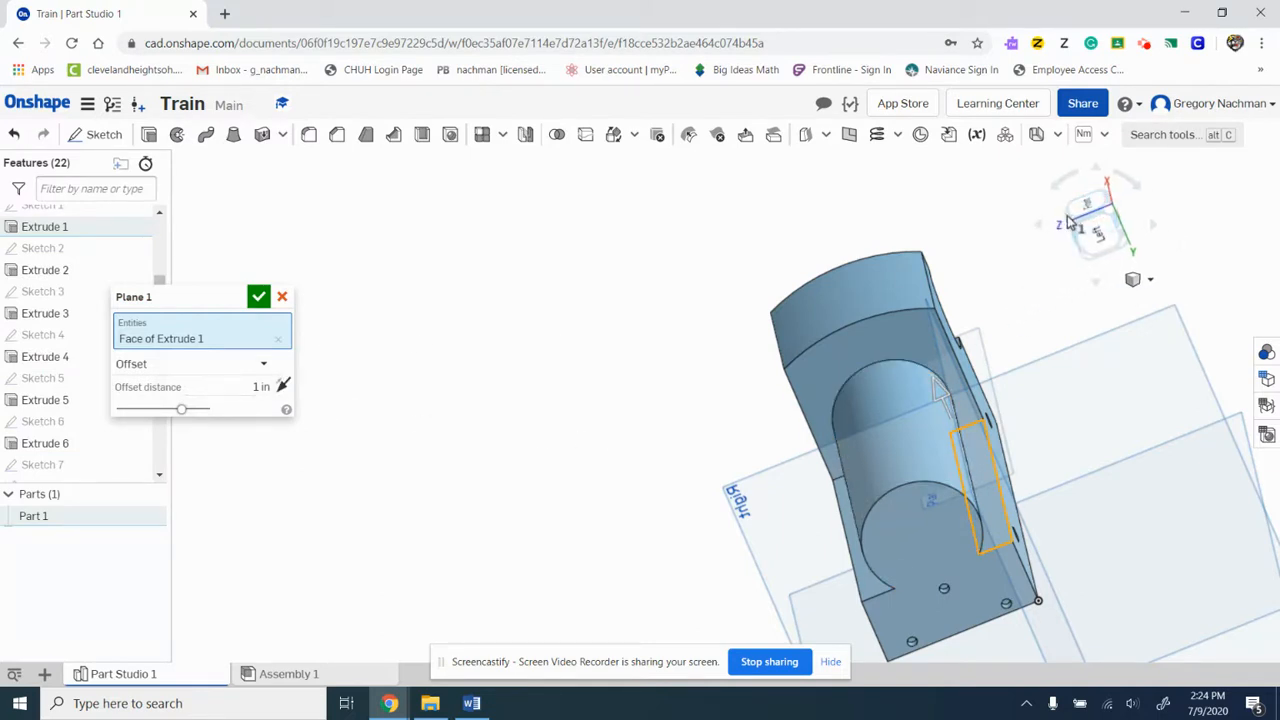
left_click_drag(1092, 205, 1075, 226)
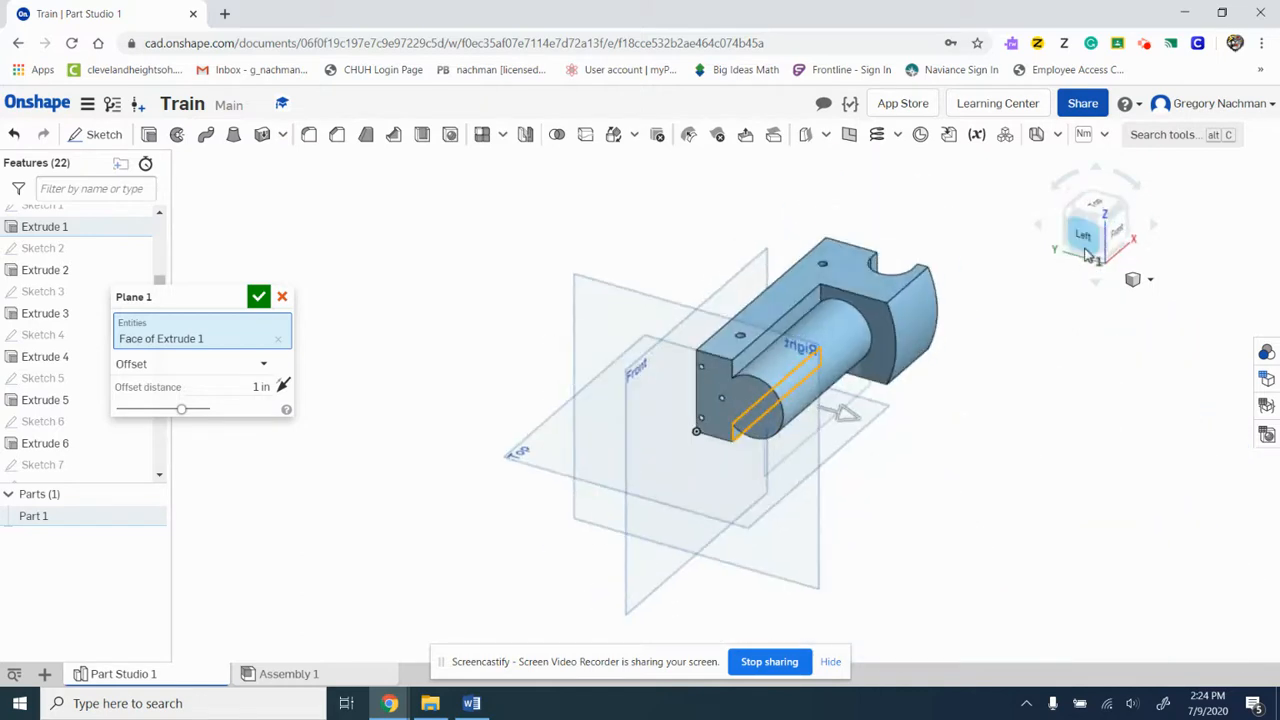
left_click(1075, 244)
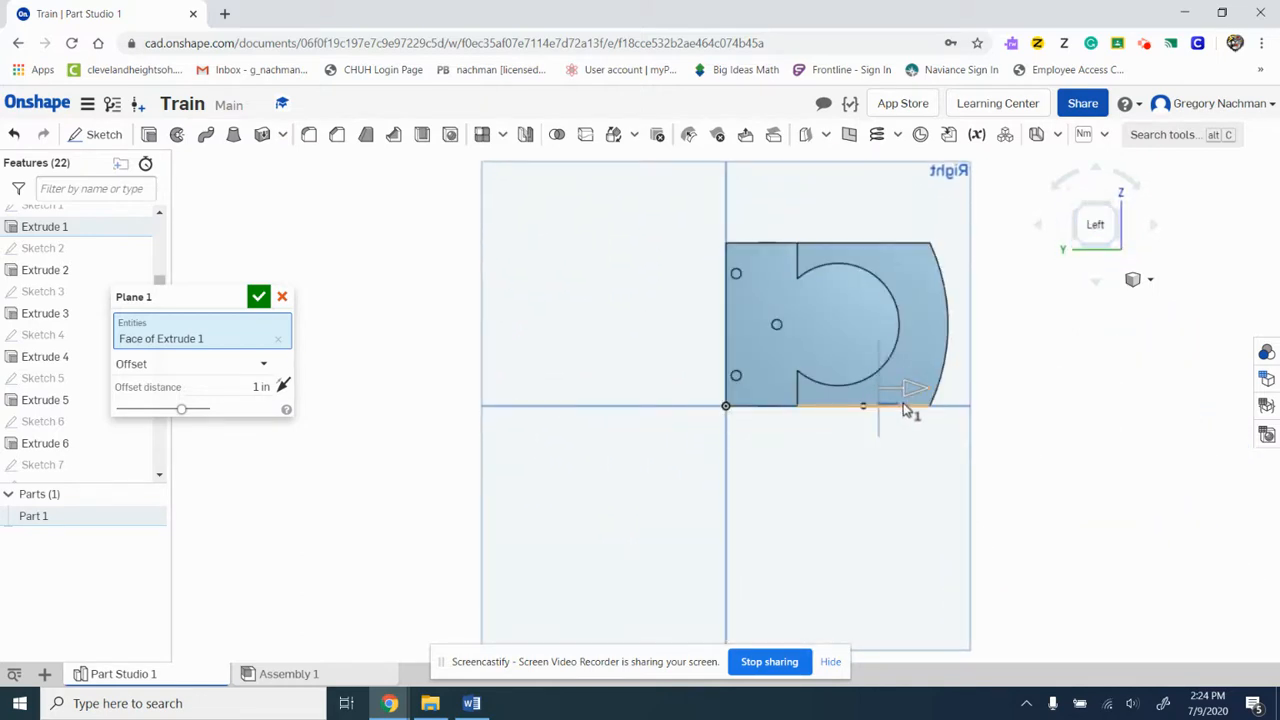
mouse_move(905, 398)
left_mouse_down()
mouse_move(931, 401)
mouse_move(918, 401)
left_mouse_up()
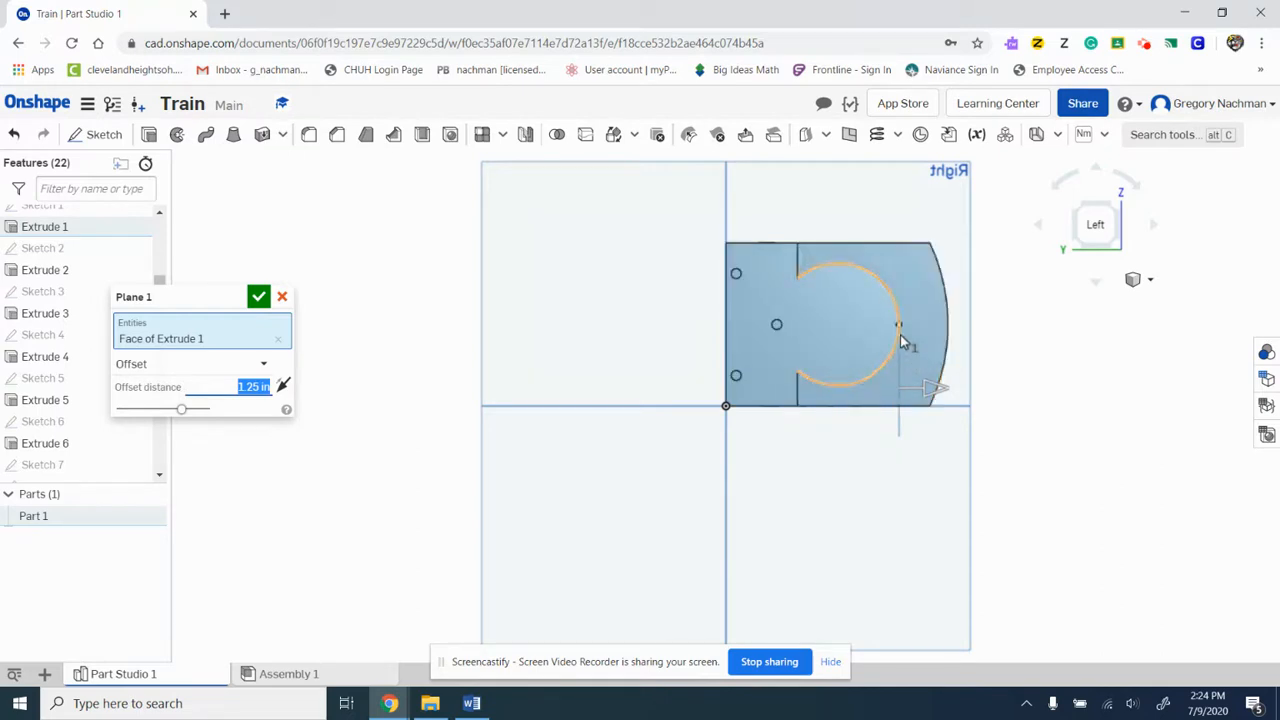
type("1.3")
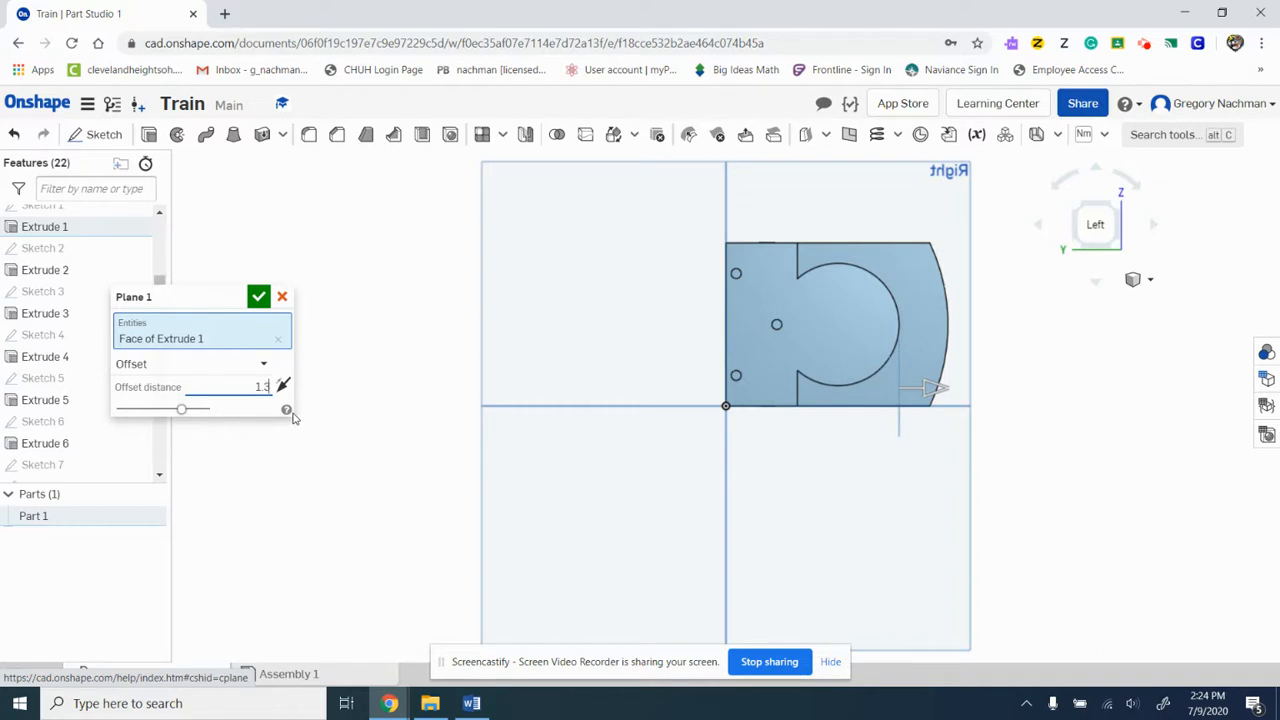
key("Return")
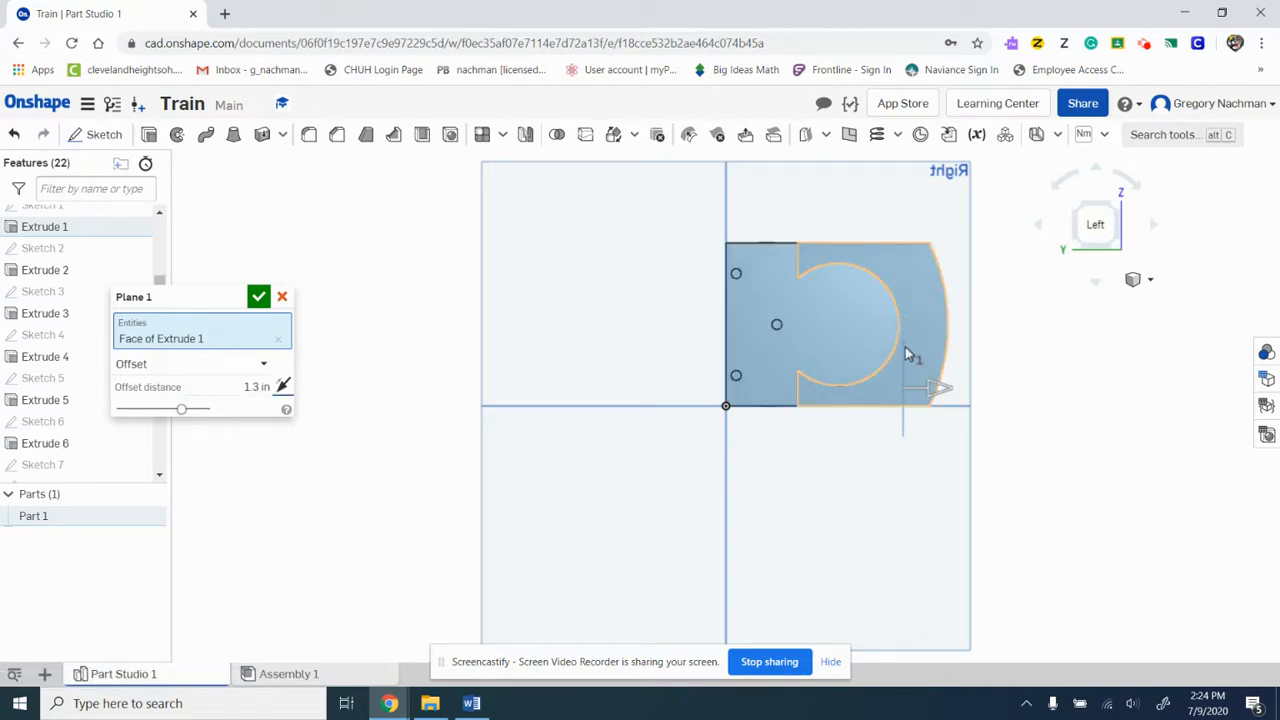
left_click(259, 297)
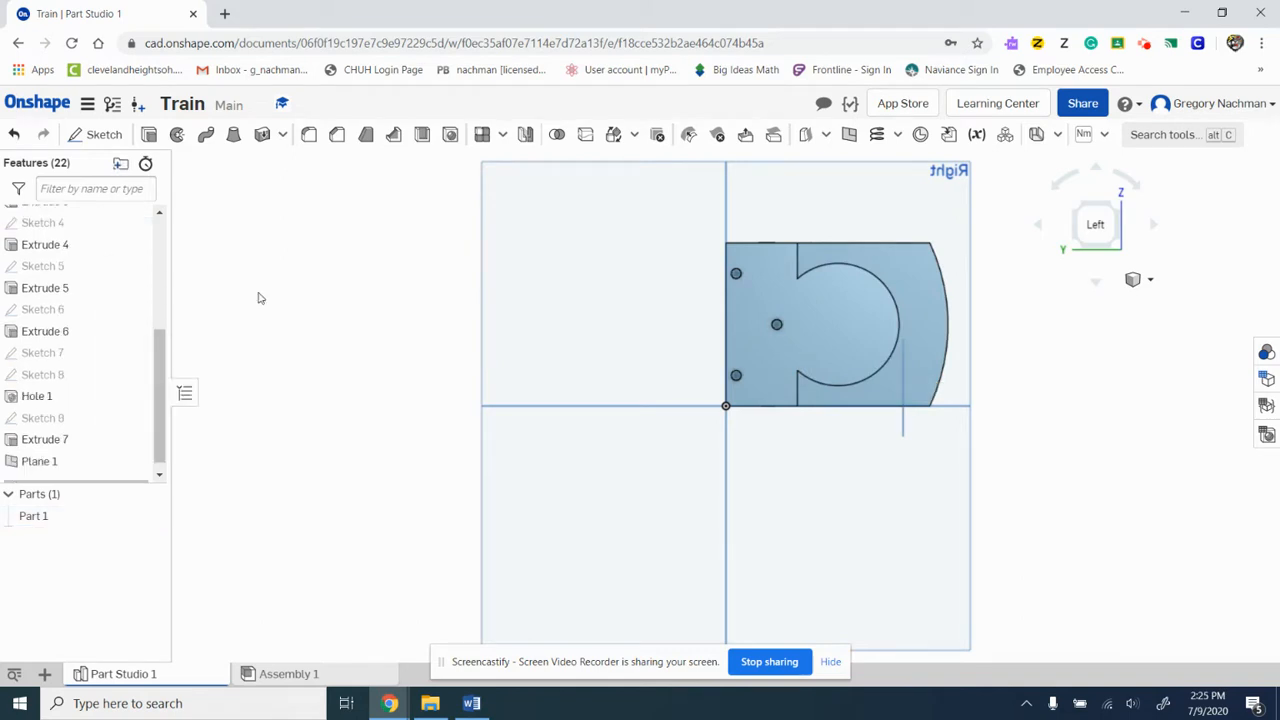
left_click(1077, 210)
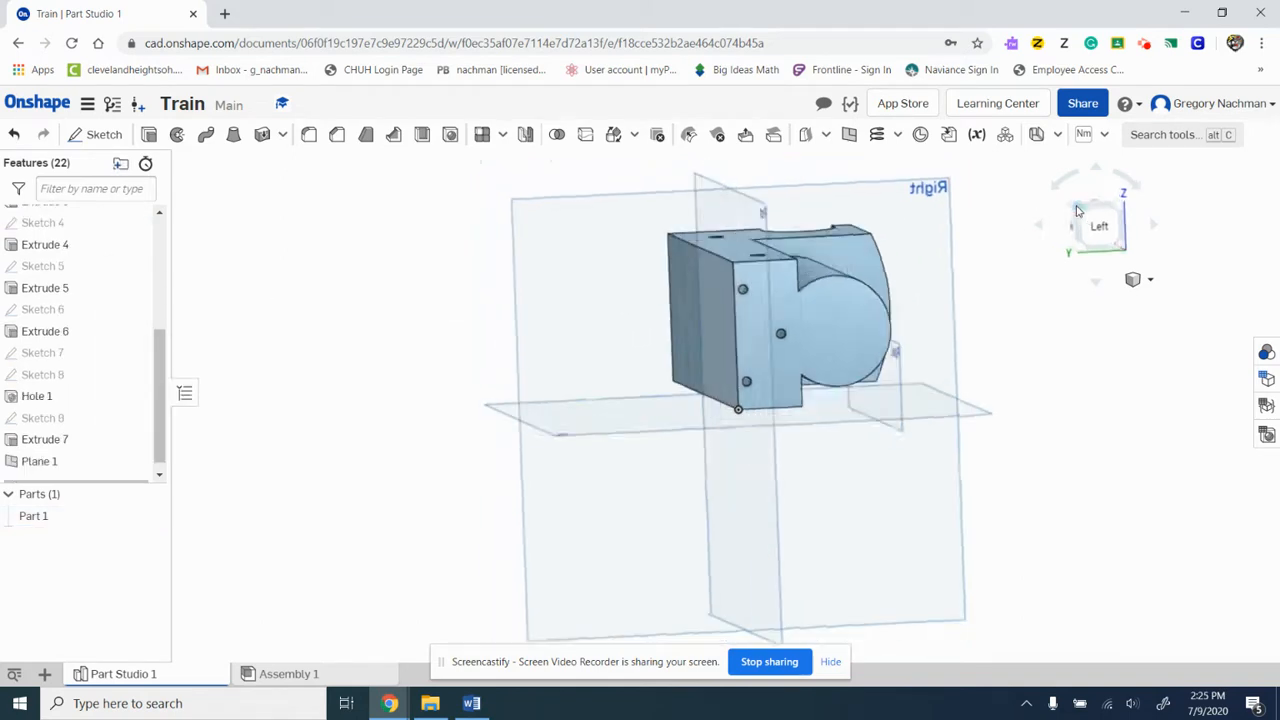
left_click(1077, 210)
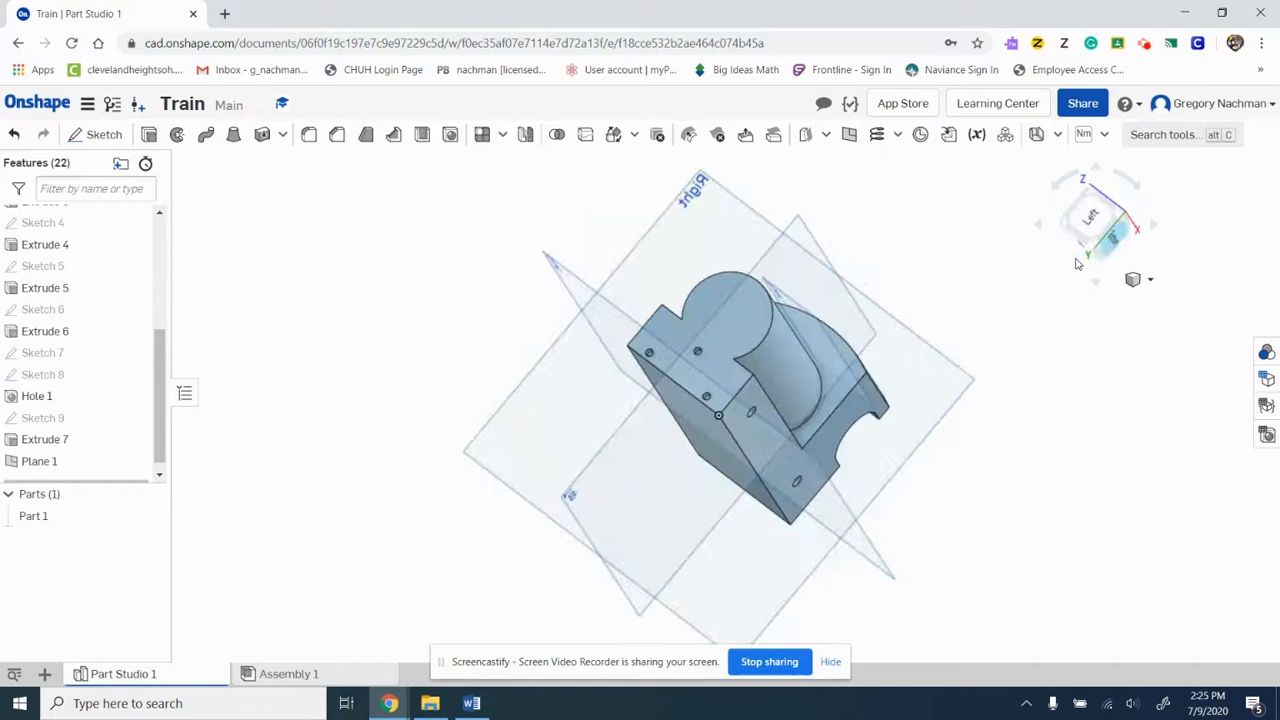
left_click(1077, 212)
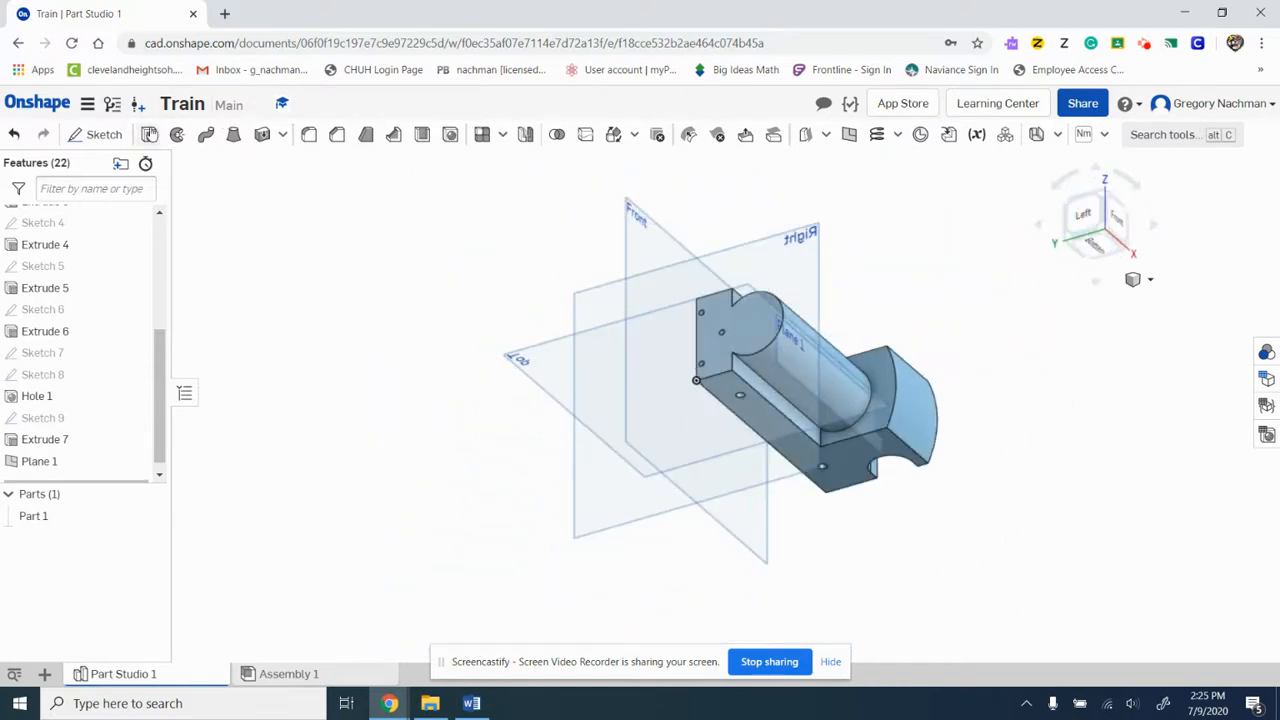
- Start a sketch on the offset plane above the boiler and place a point near the boiler's front end
left_click(100, 135)
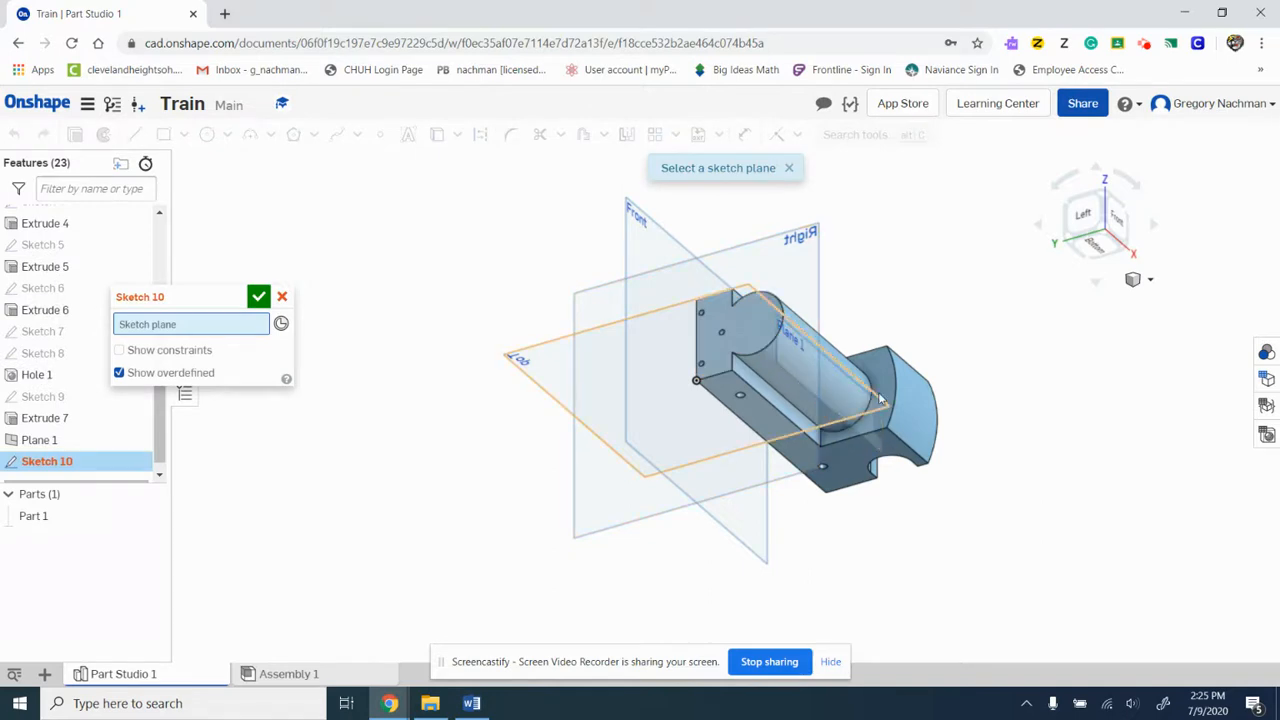
left_click(781, 368)
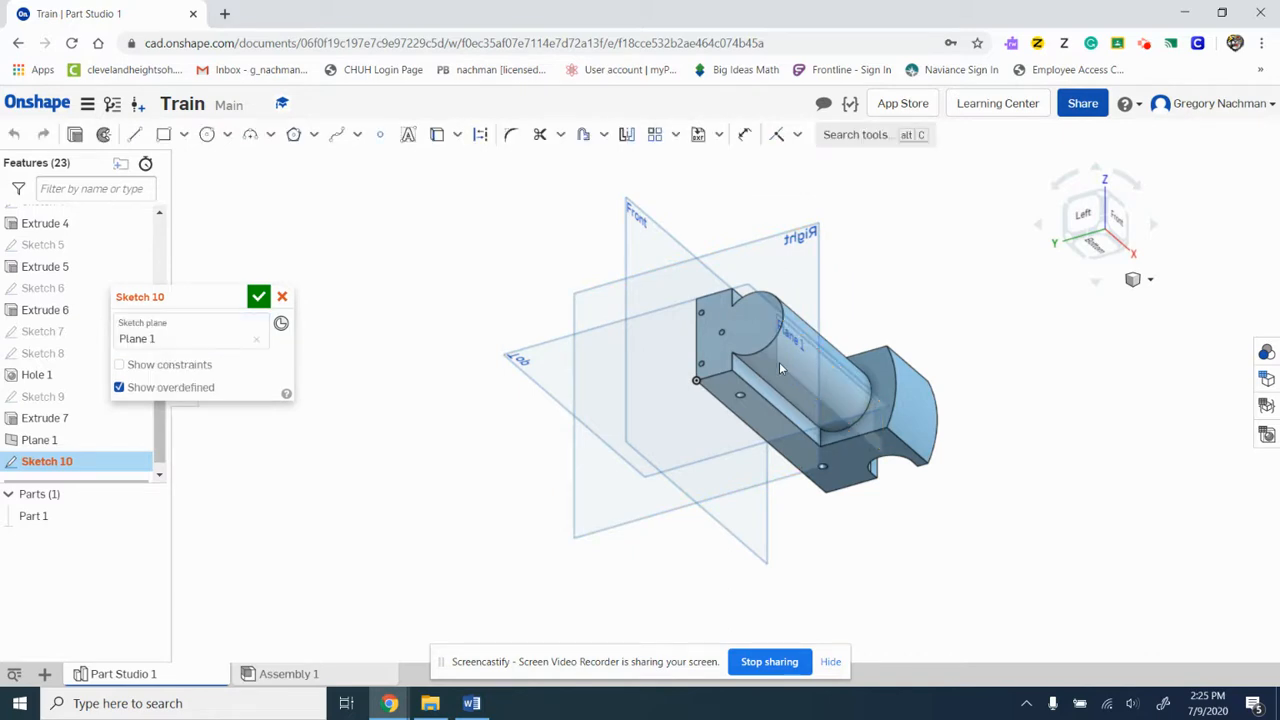
left_click(1113, 224)
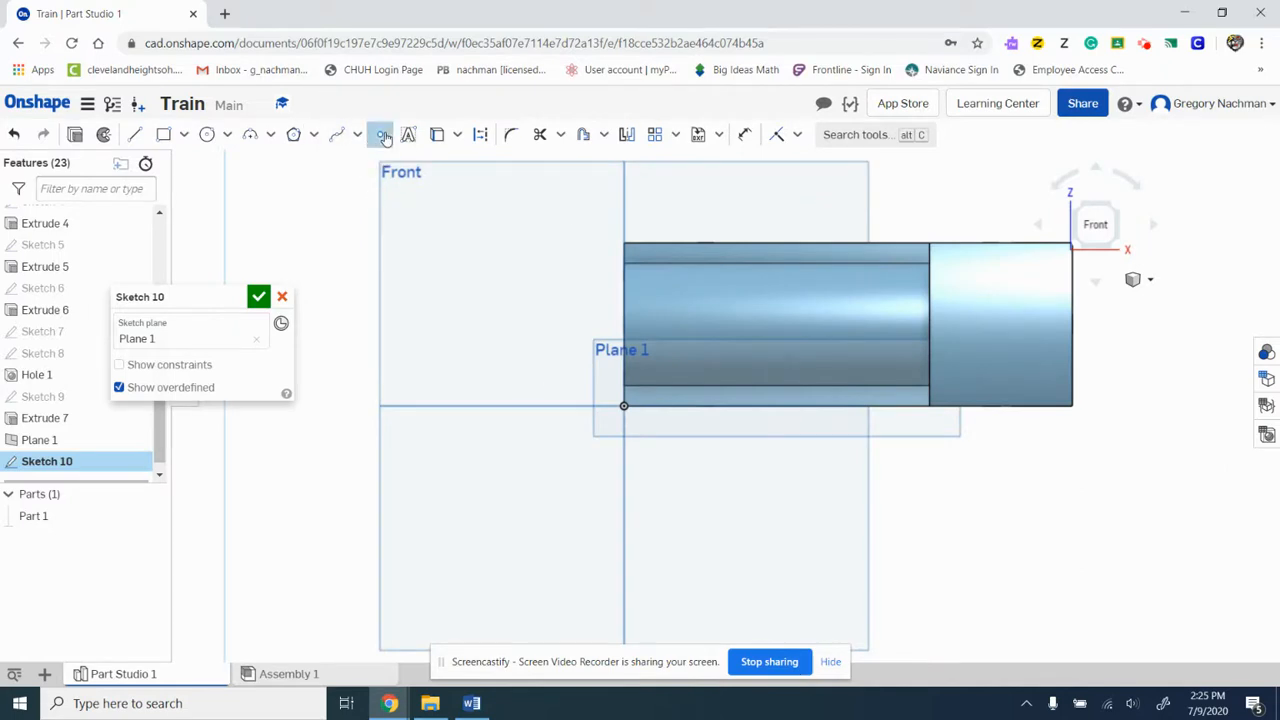
left_click(660, 319)
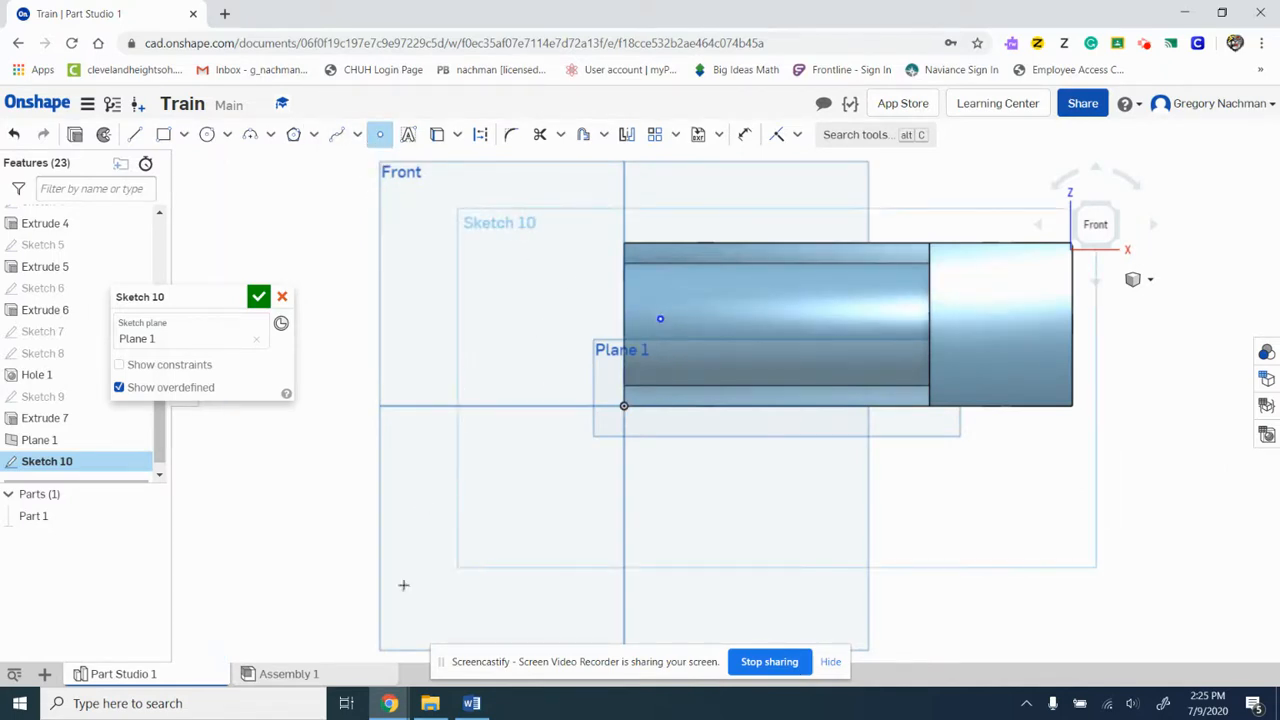
- Dimension the point 0.875 in from the train body's front end, taking the distance from the Word drawing
left_click(744, 134)
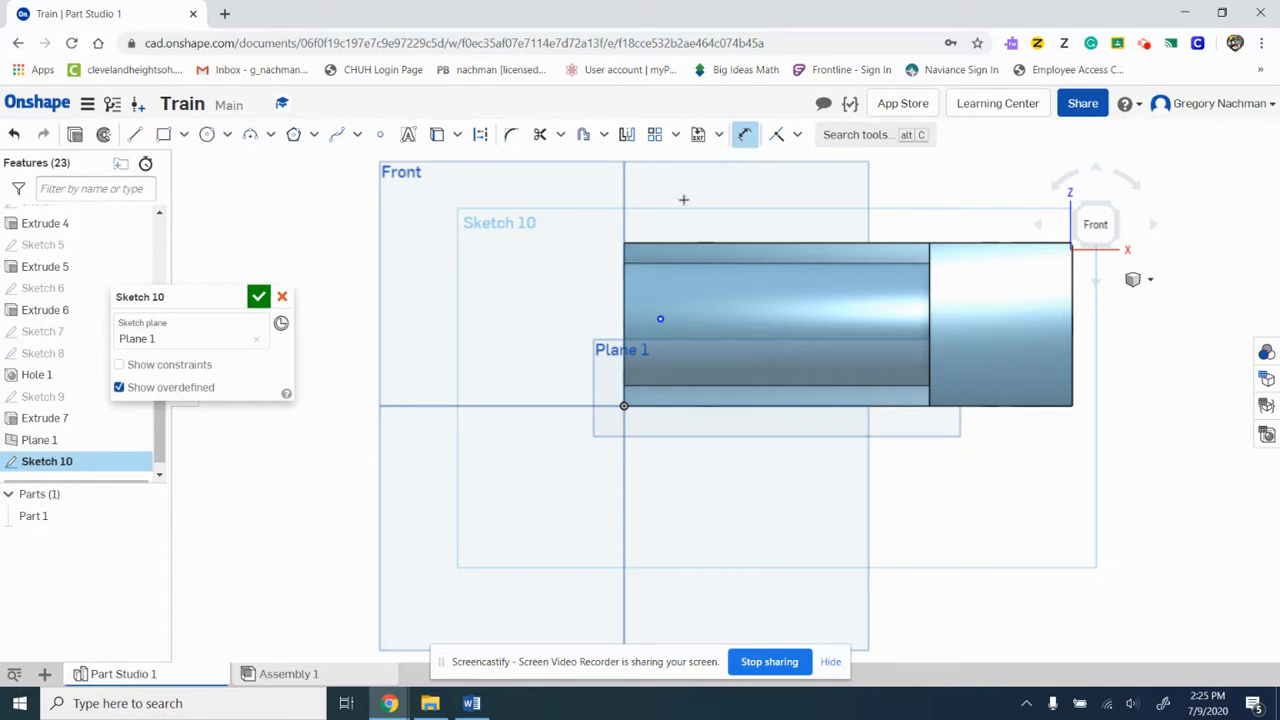
left_click(660, 318)
left_click(627, 213)
left_click(636, 200)
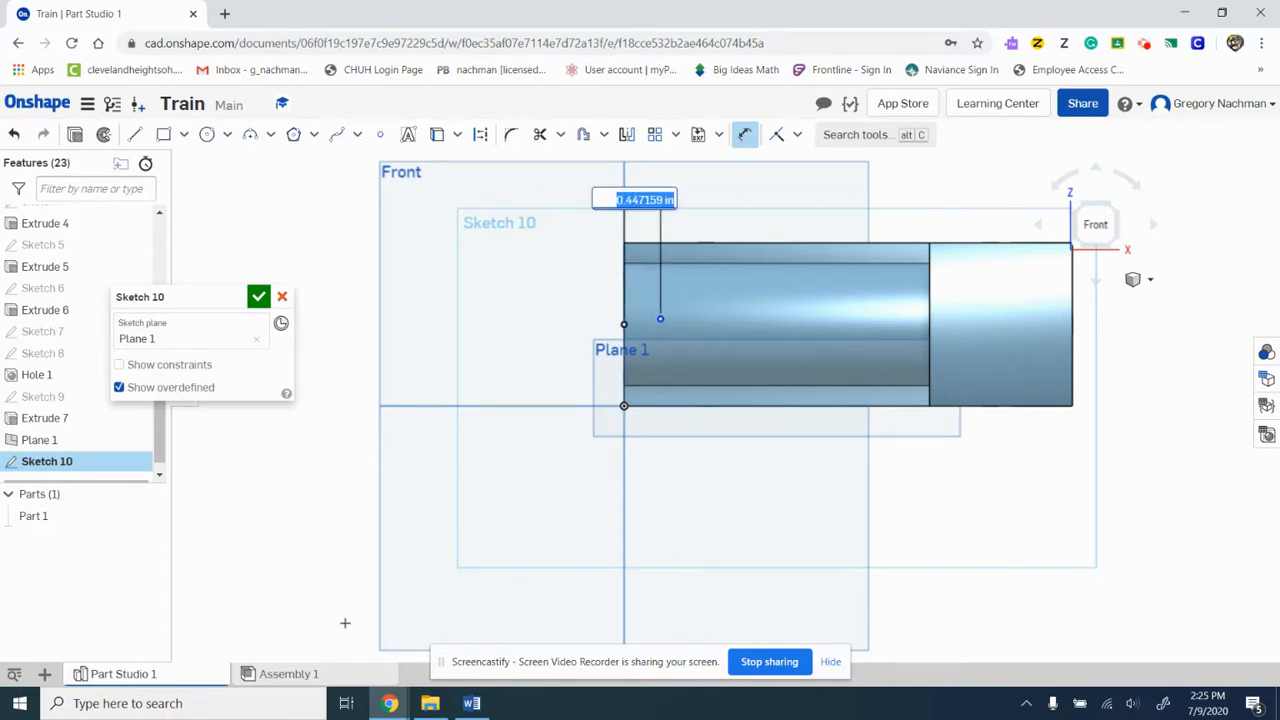
left_click(471, 703)
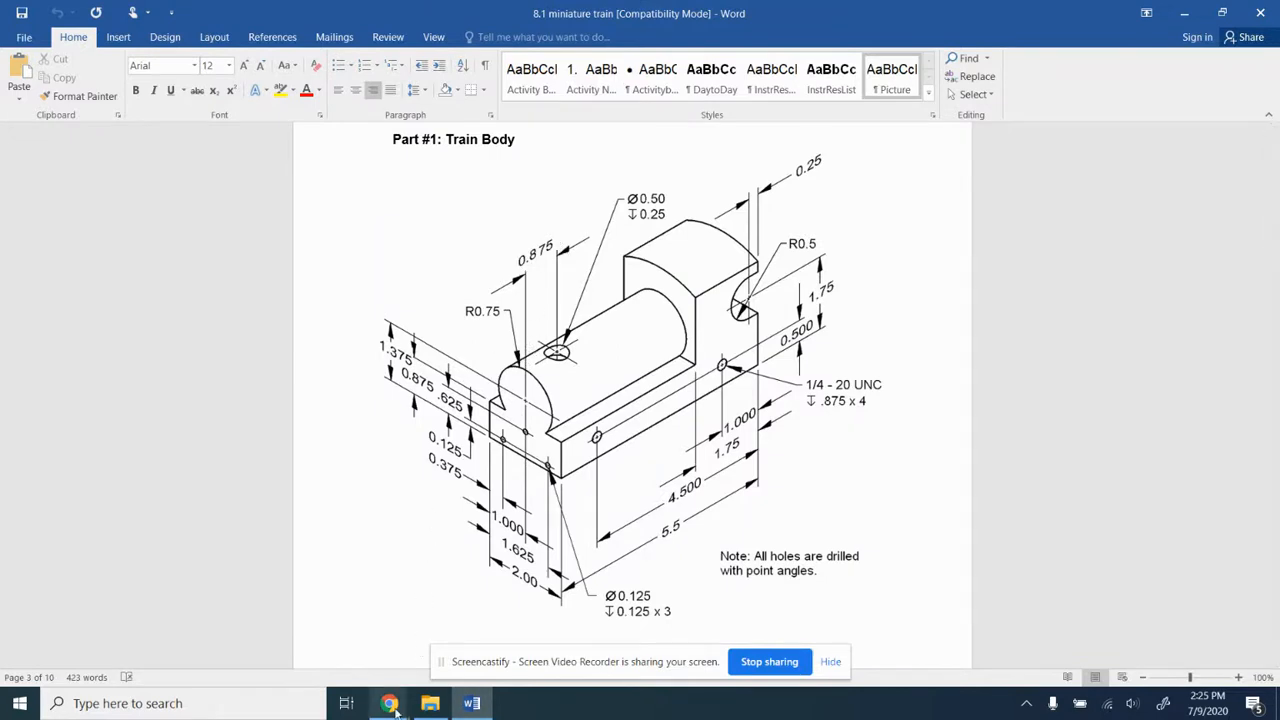
mouse_move(388, 706)
left_click(322, 628)
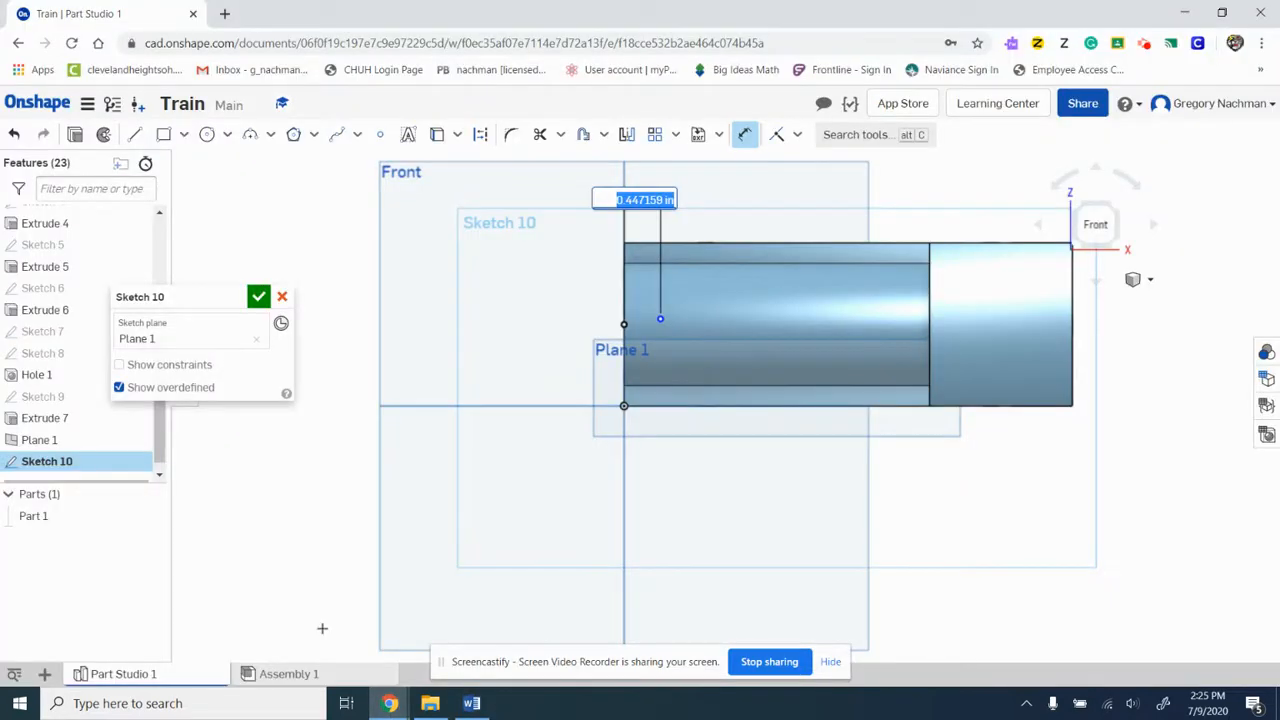
key("BackSpace")
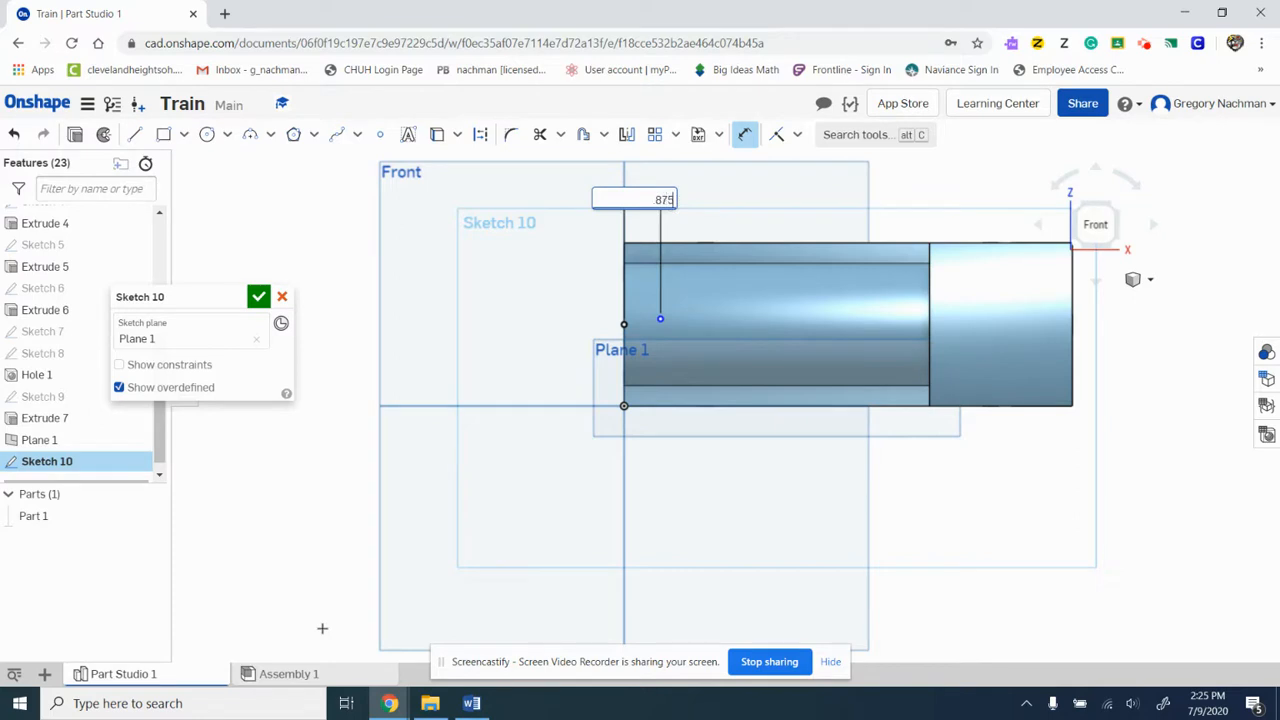
key("Return")
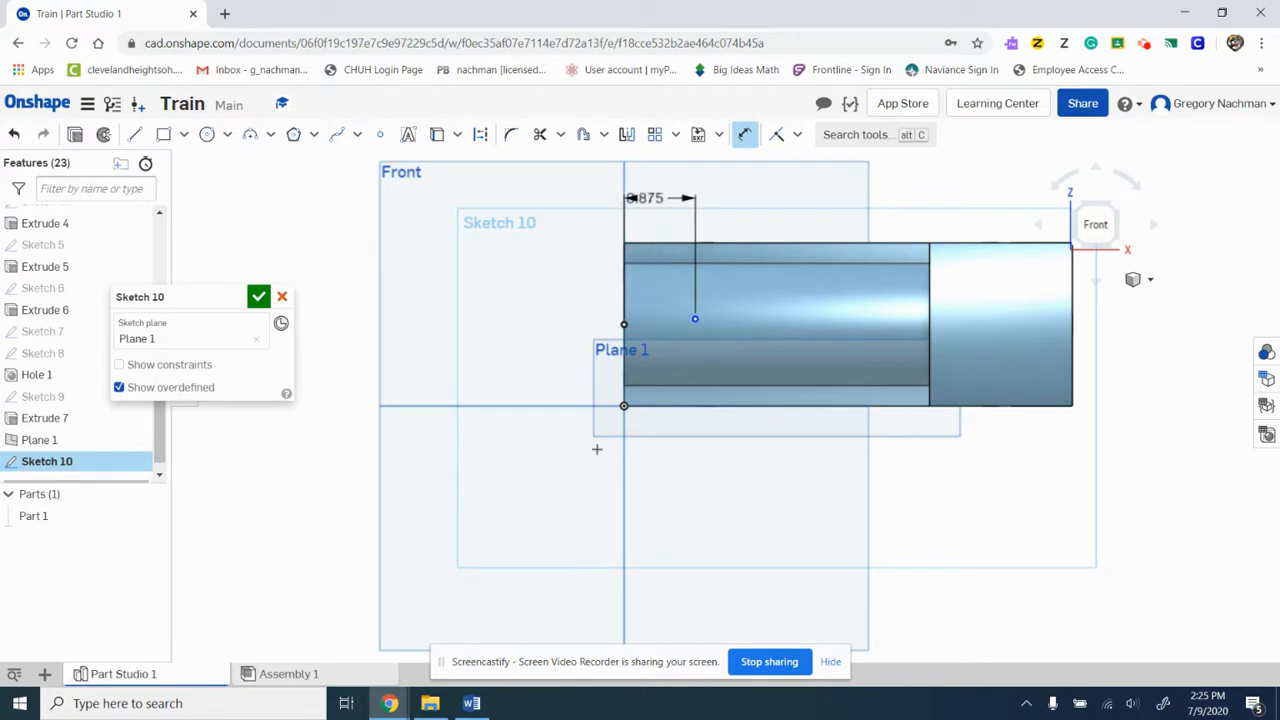
- Dimension the point 1 in from the train body's long side edge
left_click(667, 243)
left_click(505, 302)
key("BackSpace")
type("1")
key("Return")
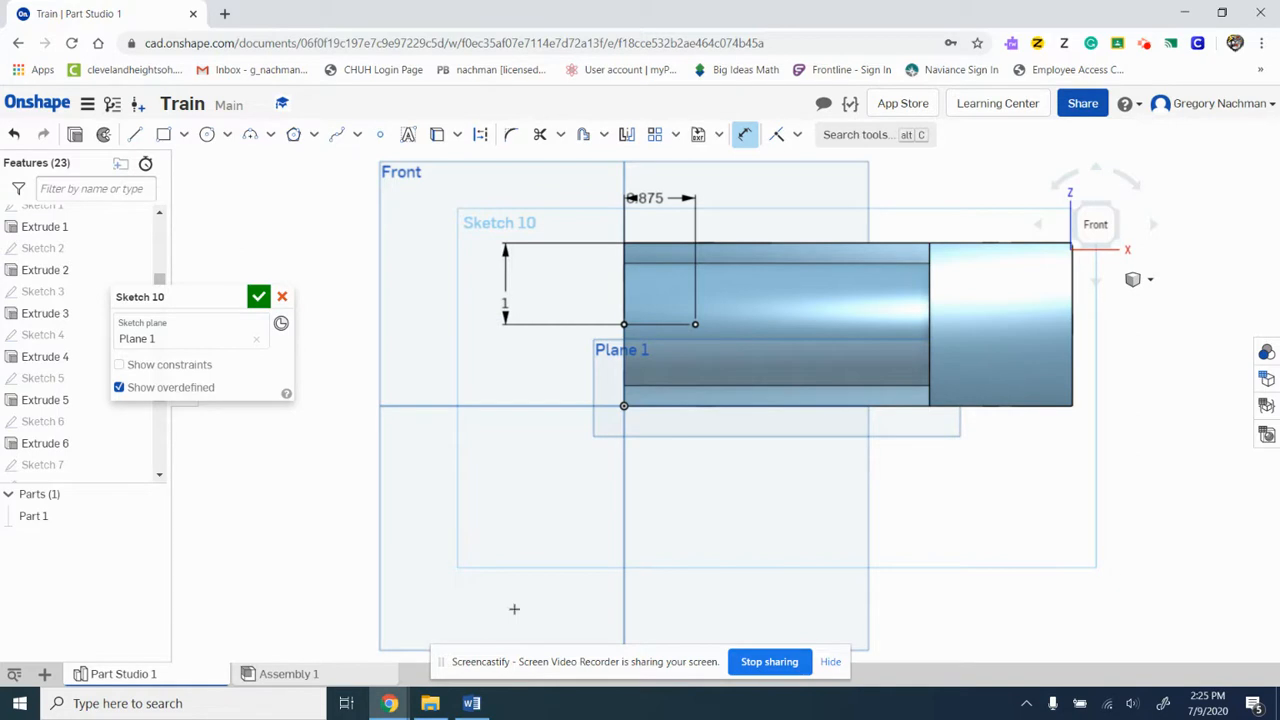
- Check the hole size in the Word drawing, sketch a 0.5 in diameter circle centred on the point, and finish the sketch
left_click(471, 703)
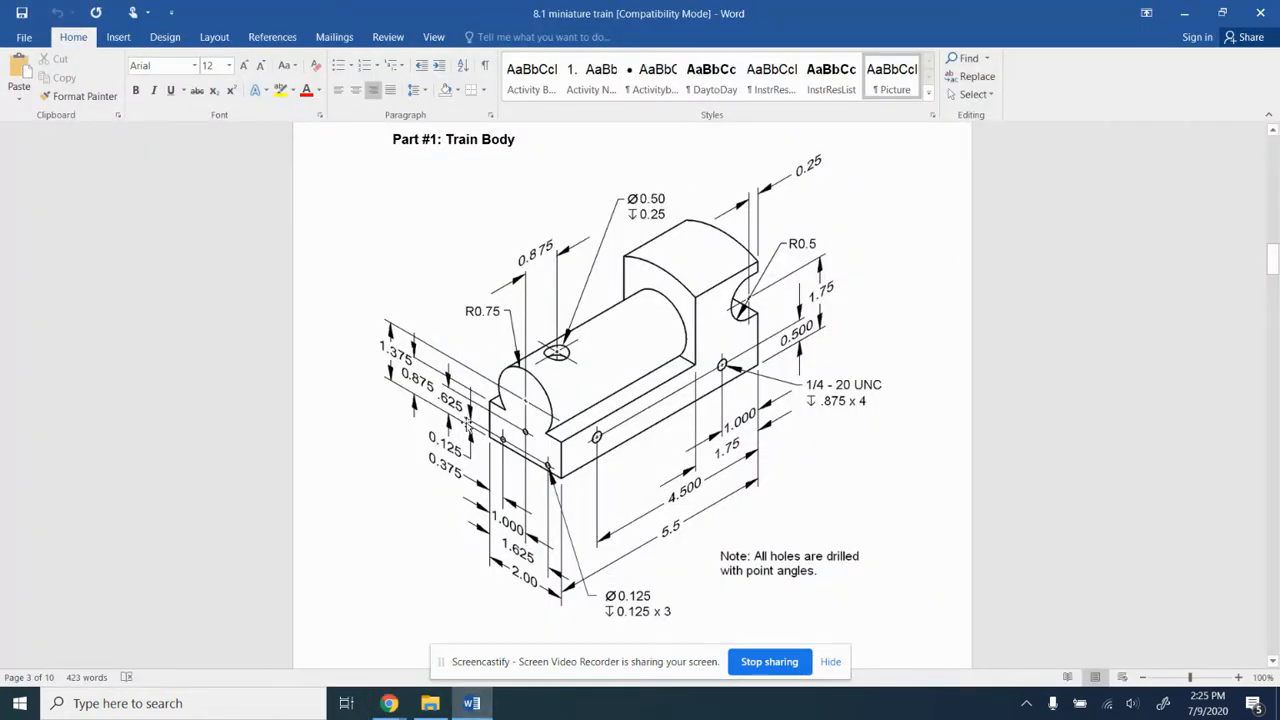
mouse_move(390, 704)
left_click(322, 655)
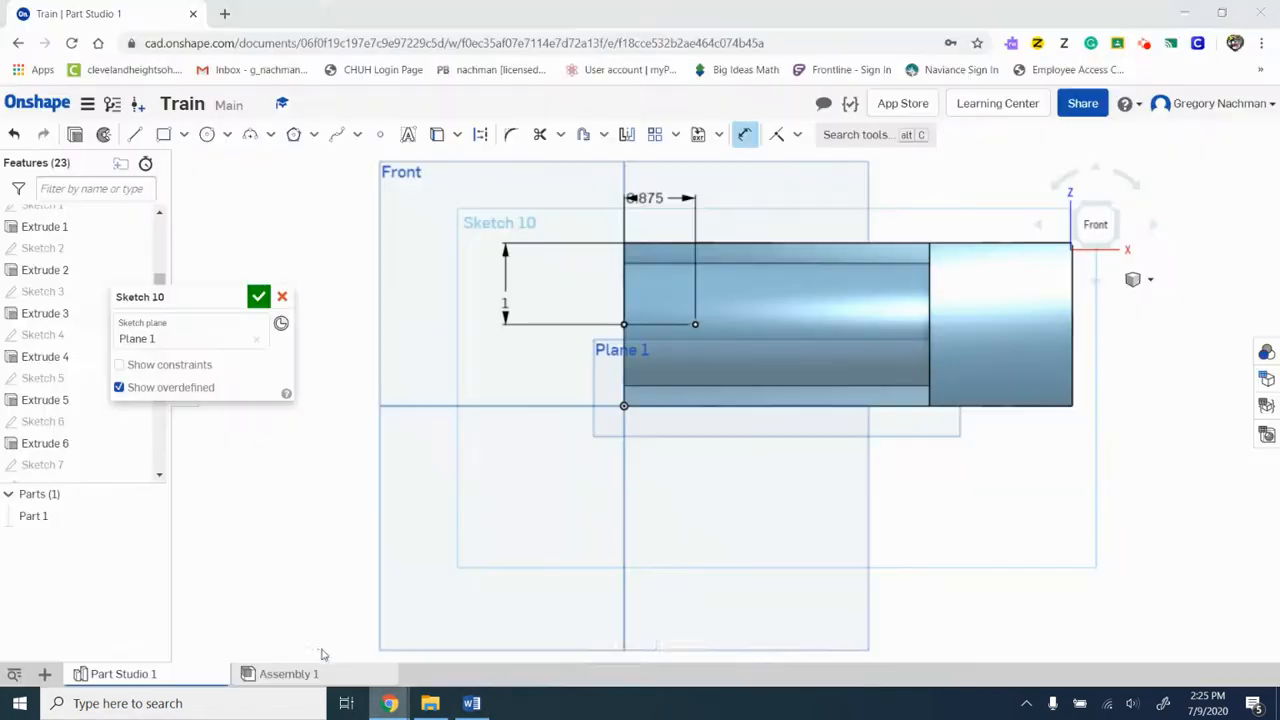
left_click(206, 134)
left_click(694, 325)
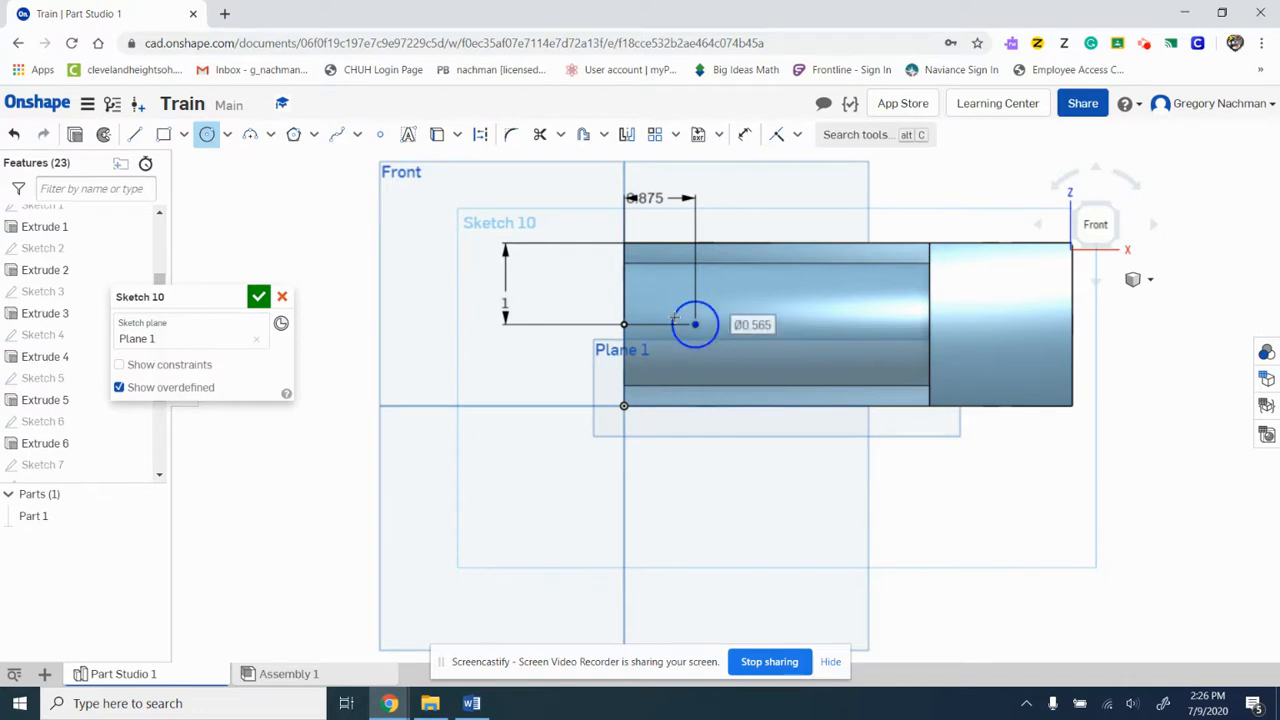
left_click(742, 143)
left_click(712, 316)
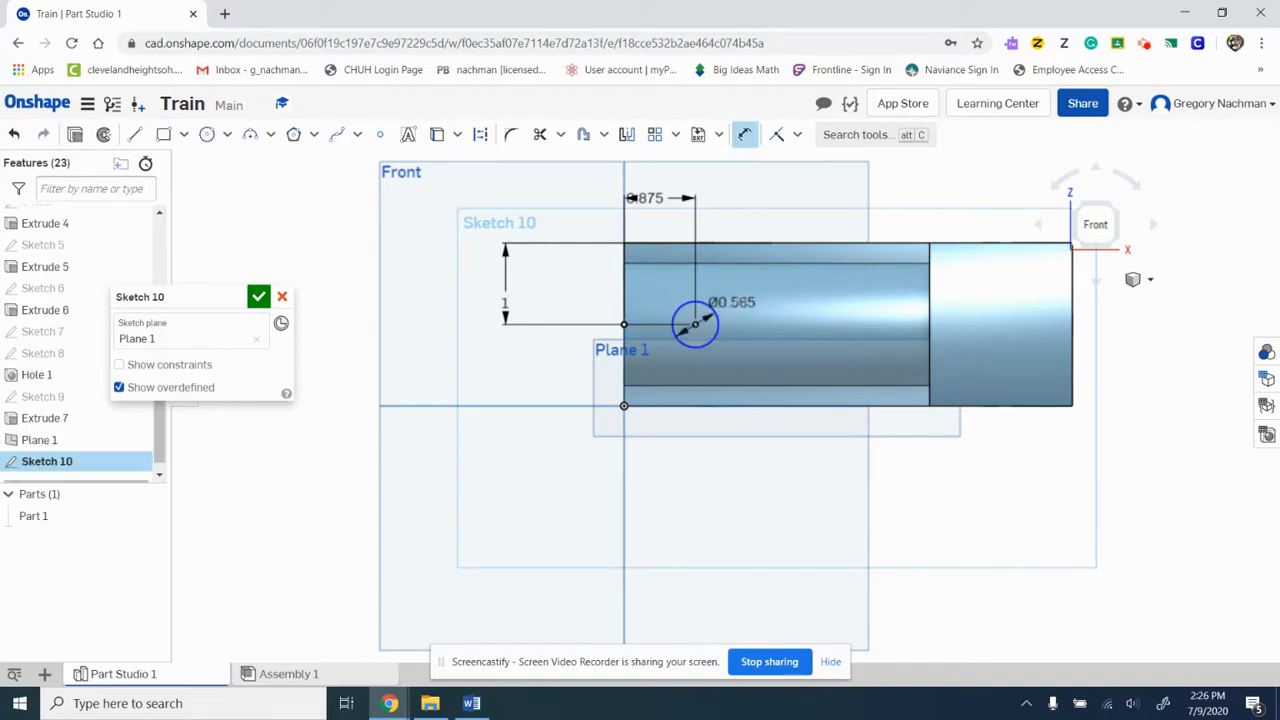
left_click(757, 297)
key("BackSpace")
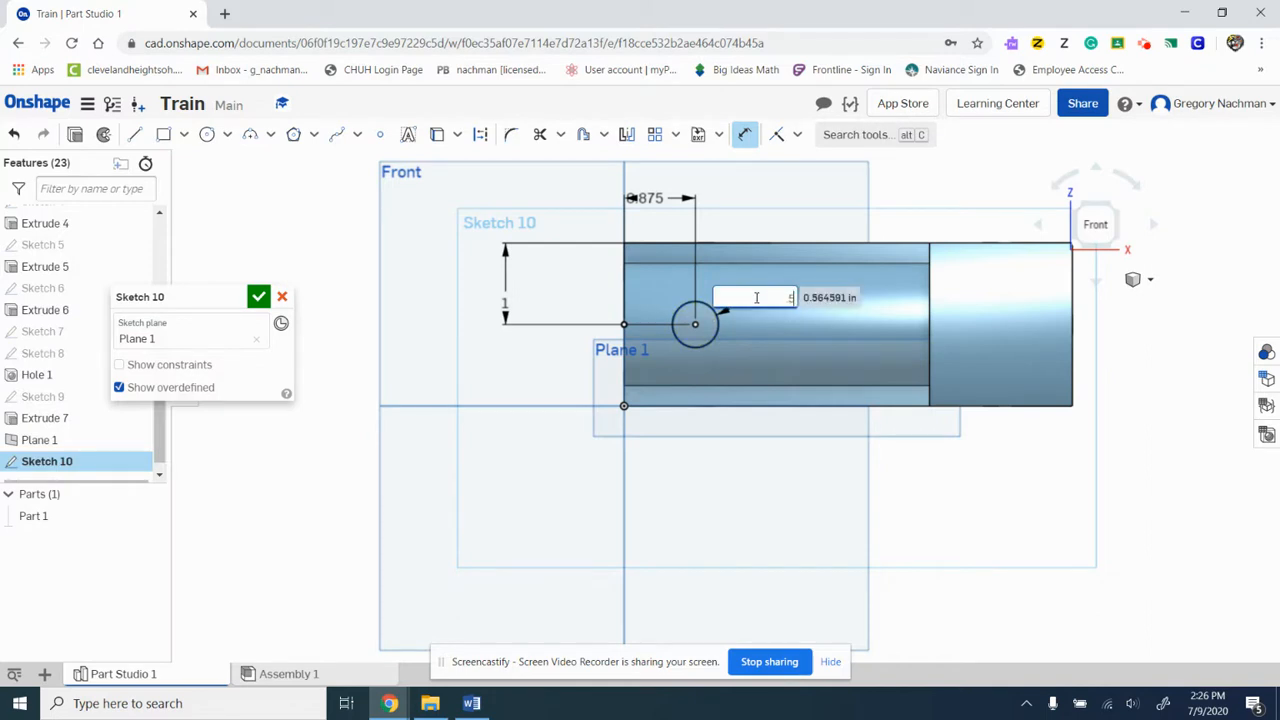
key("Return")
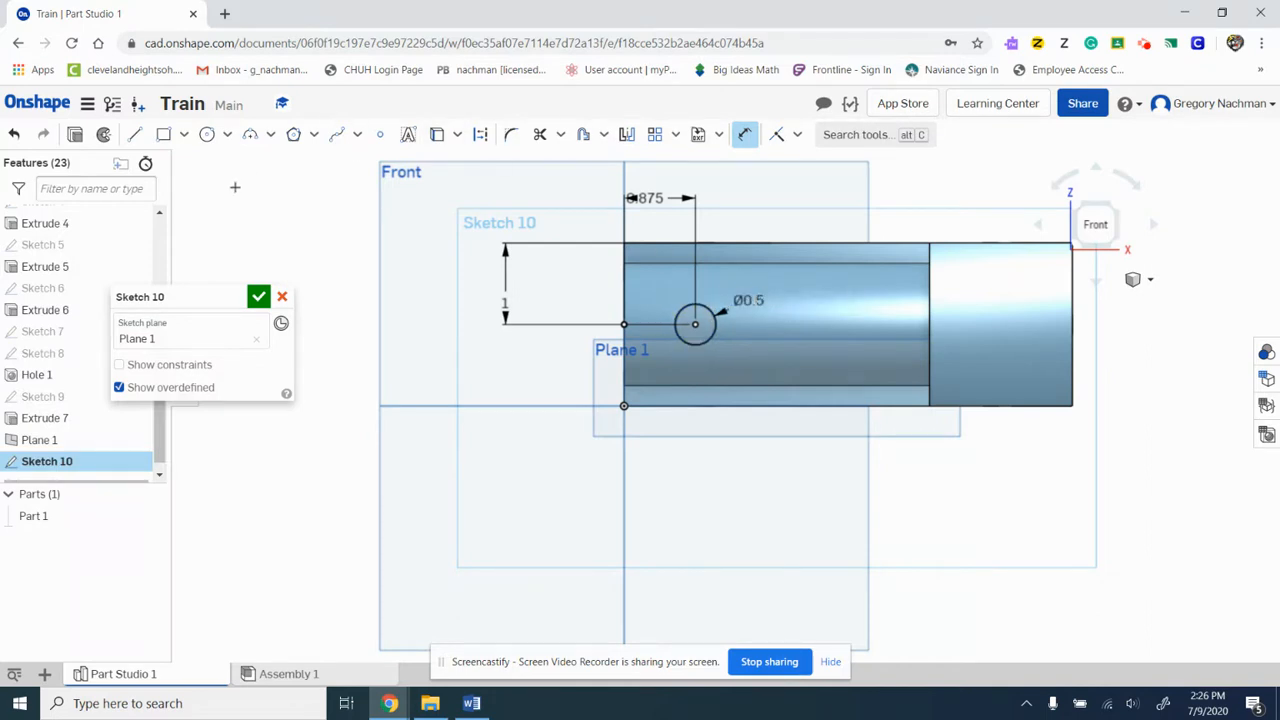
left_click(259, 297)
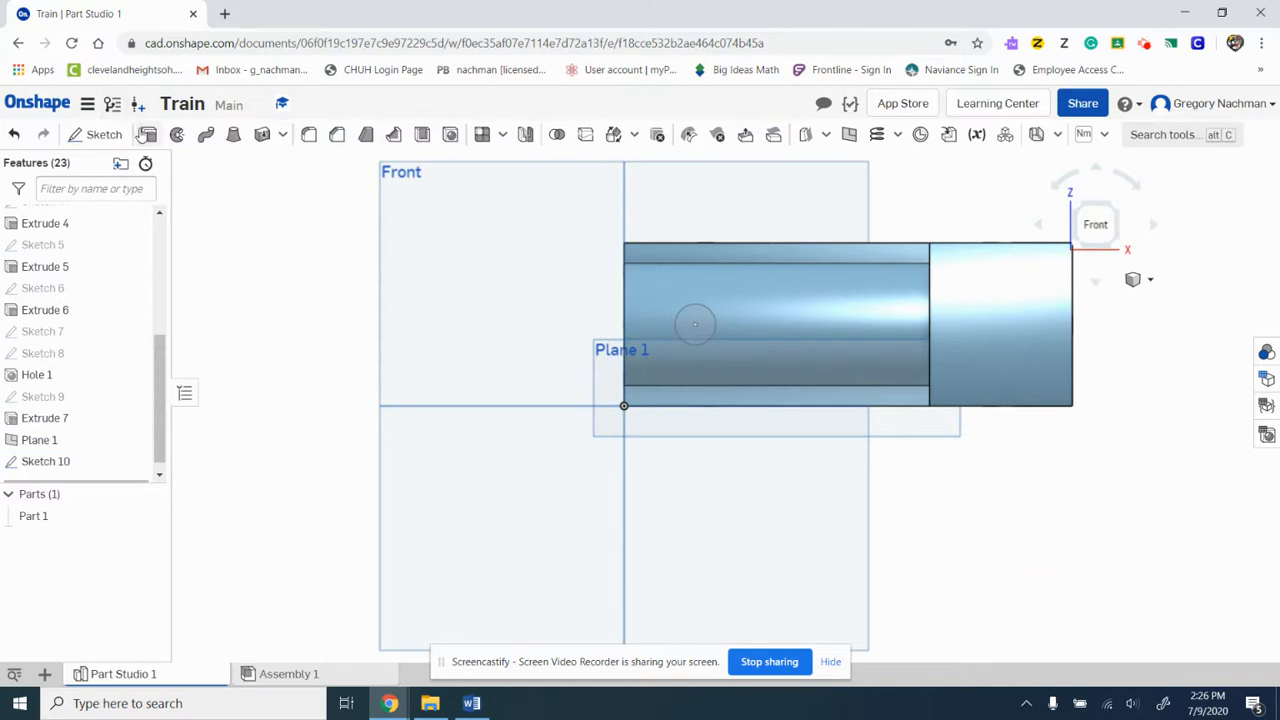
- Extrude the 0.5 in circle as a blind cut into the boiler, replacing the default depth and removing material from Part 1
left_click(146, 134)
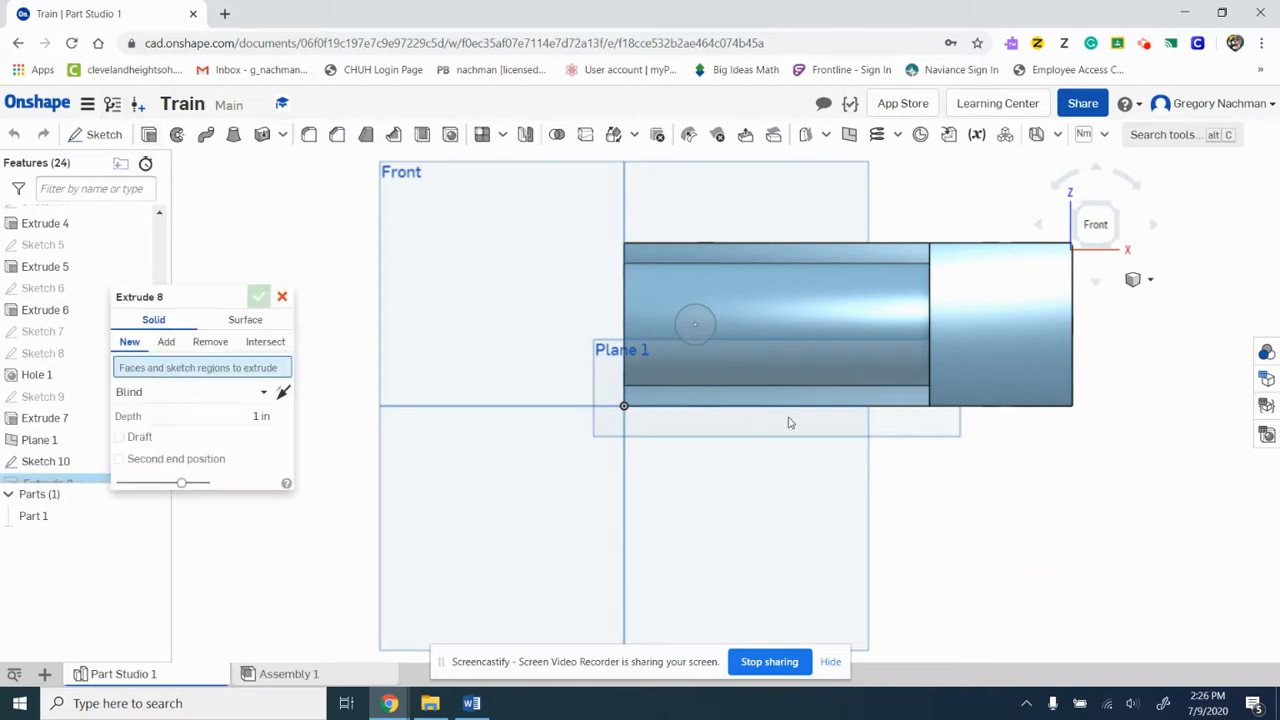
left_click(692, 332)
left_click(208, 345)
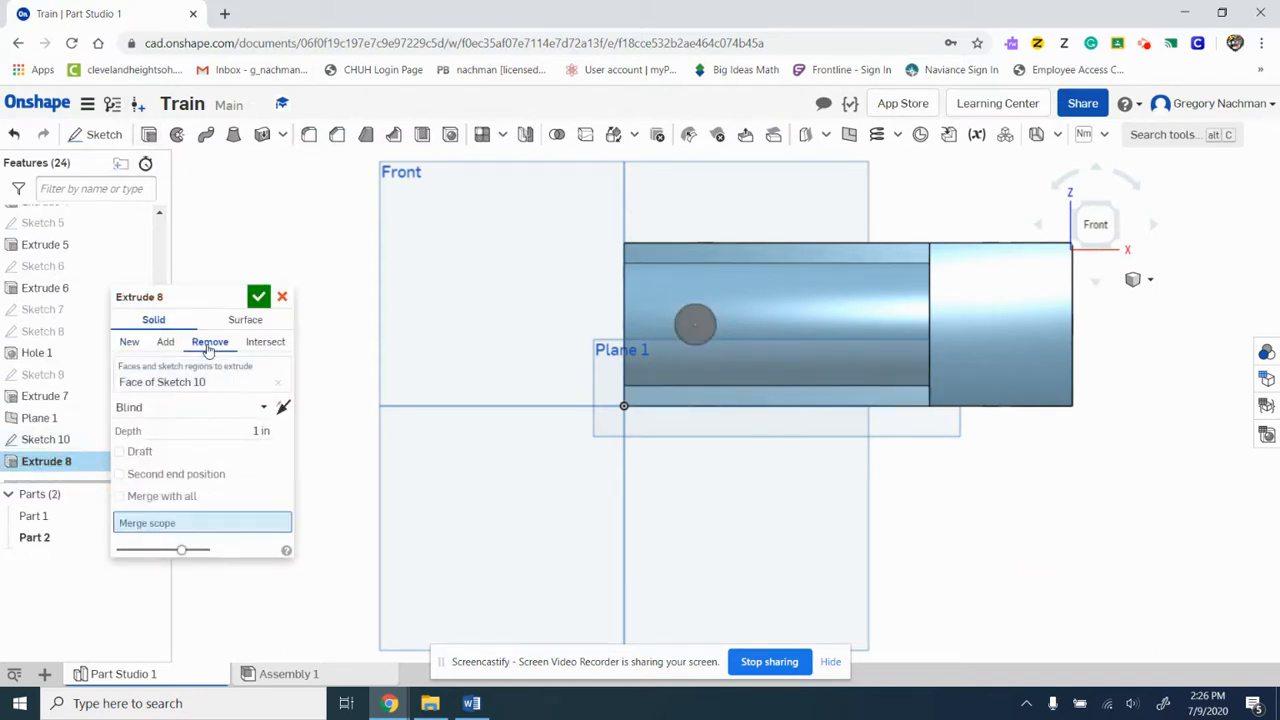
left_click(246, 431)
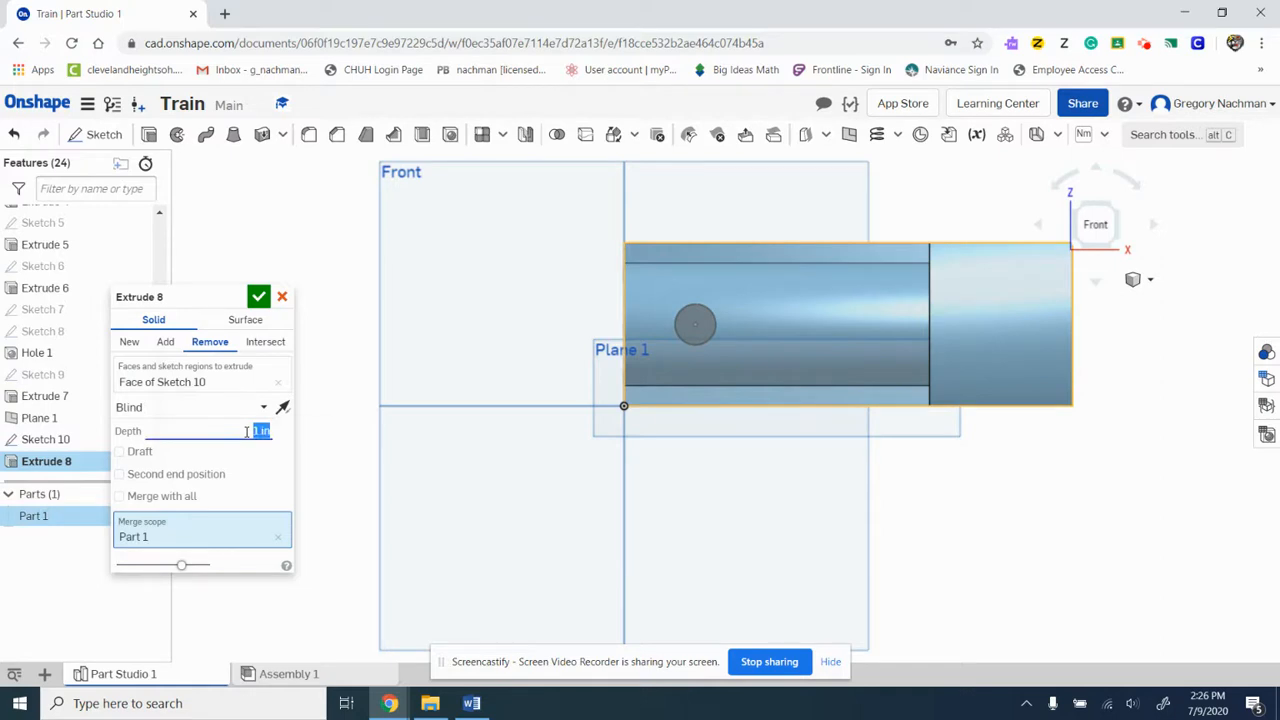
key("BackSpace")
left_click(258, 296)
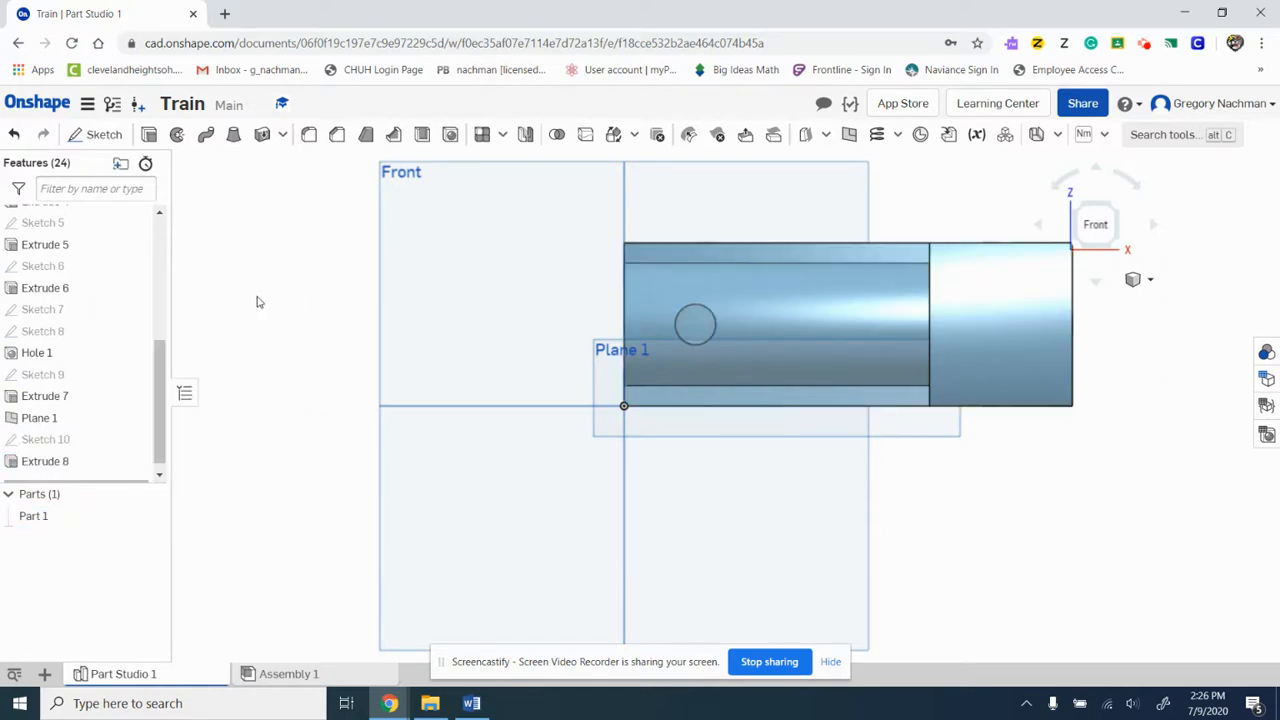
left_click(1078, 247)
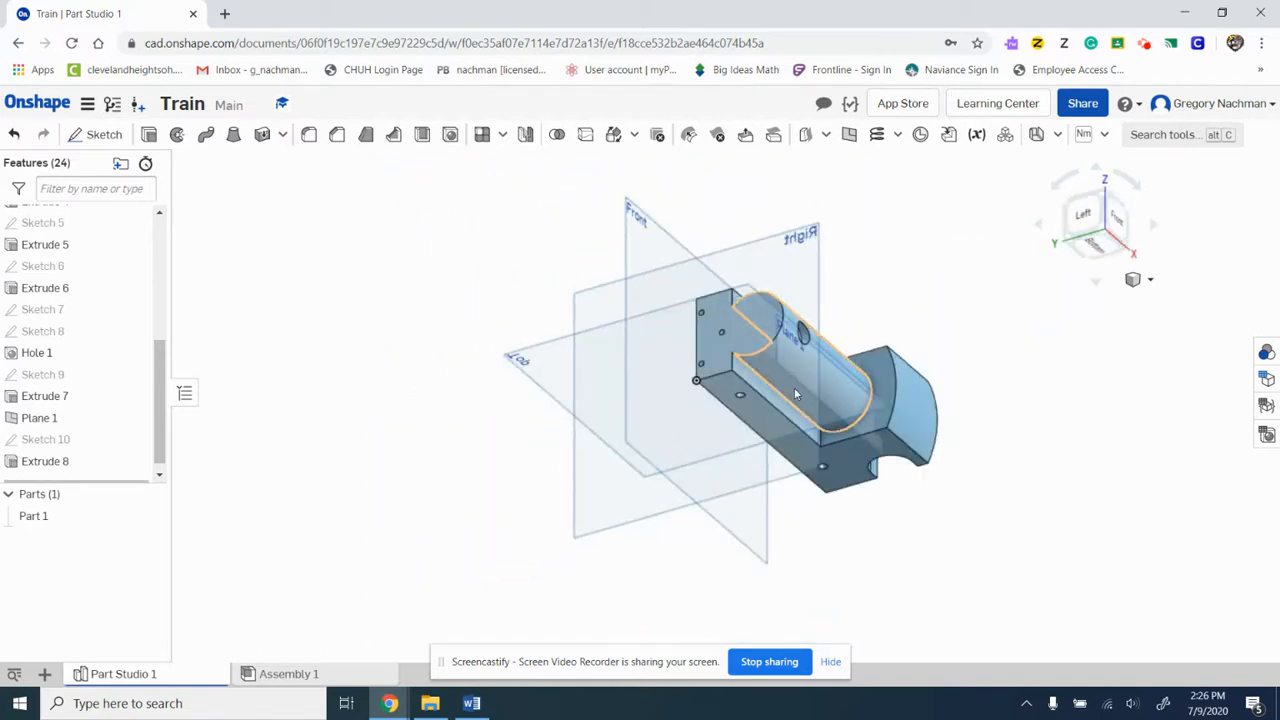
- Review the train body's rear view on the next page of the Word drawing and rename Part Studio 1 as Body
left_click(472, 704)
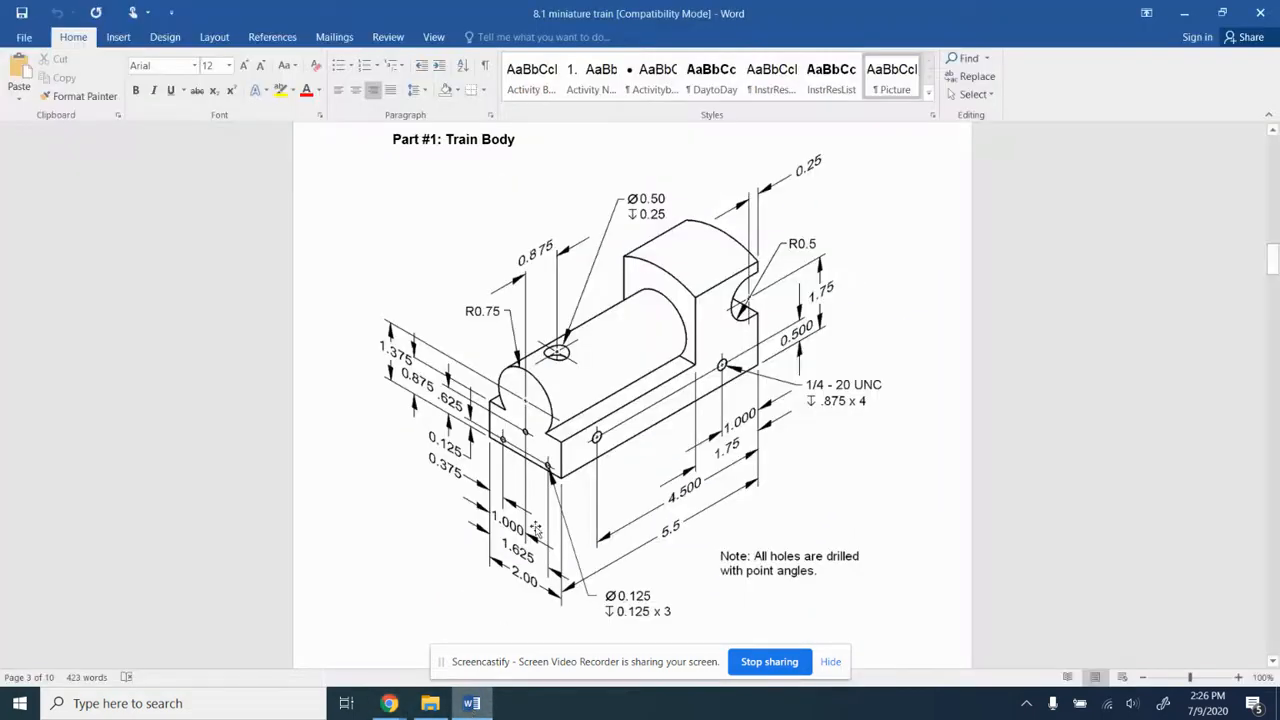
scroll(650, 470, "down", 10)
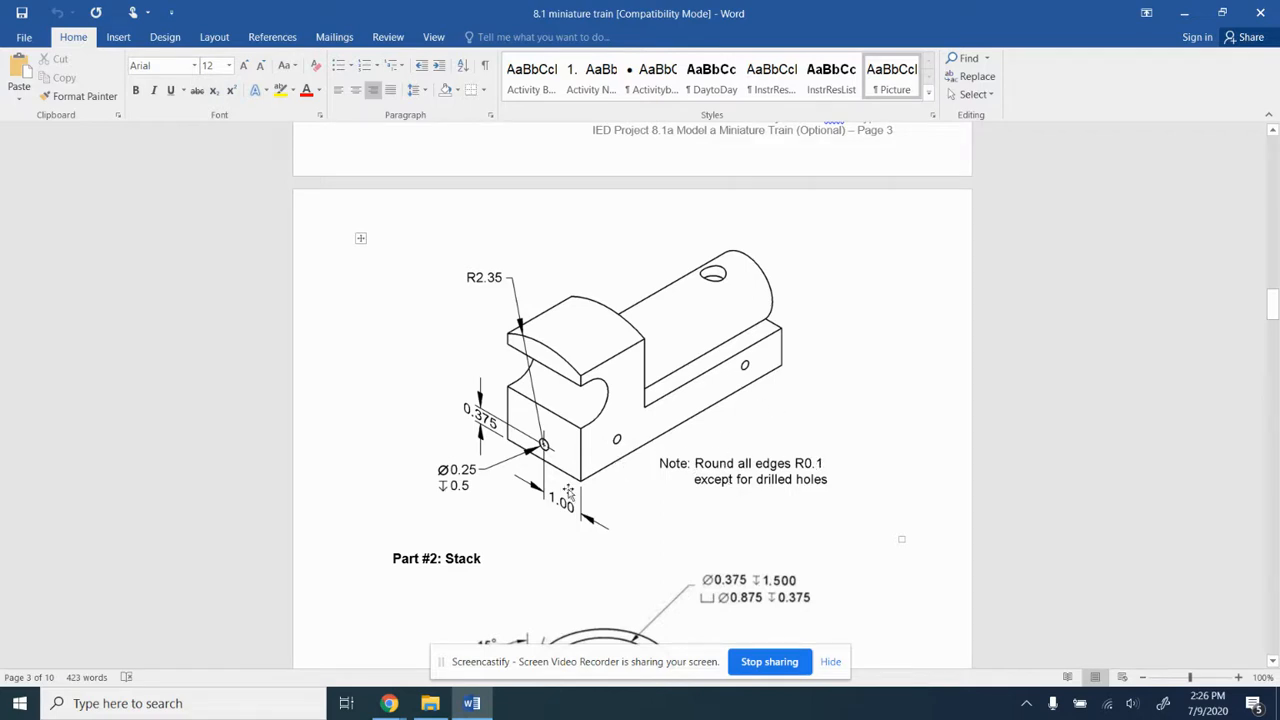
left_click(477, 705)
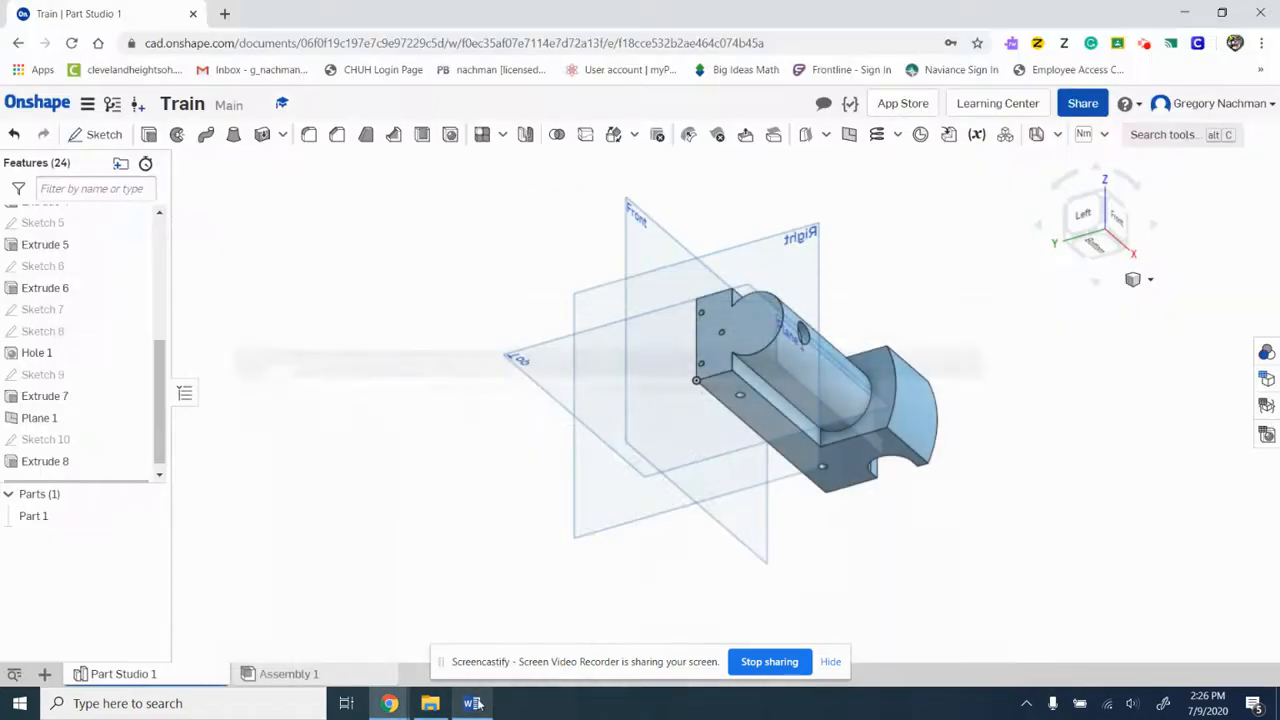
right_click(111, 672)
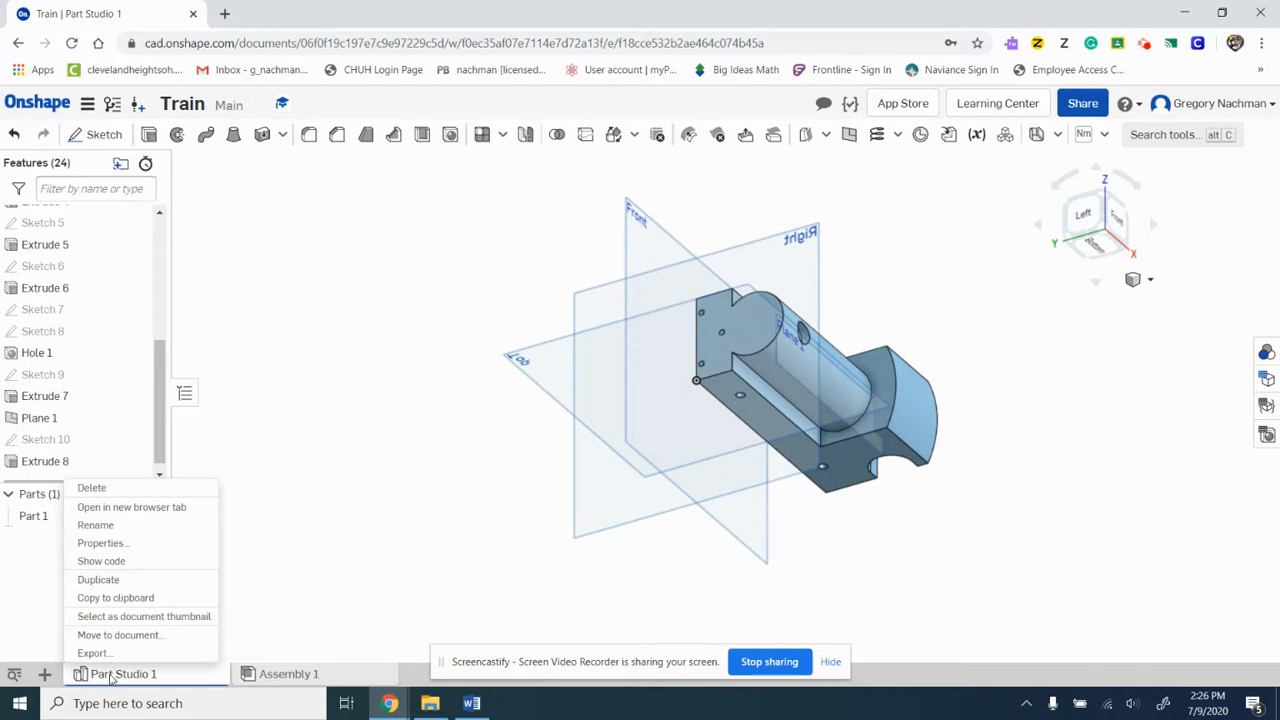
left_click(108, 525)
type("Body")
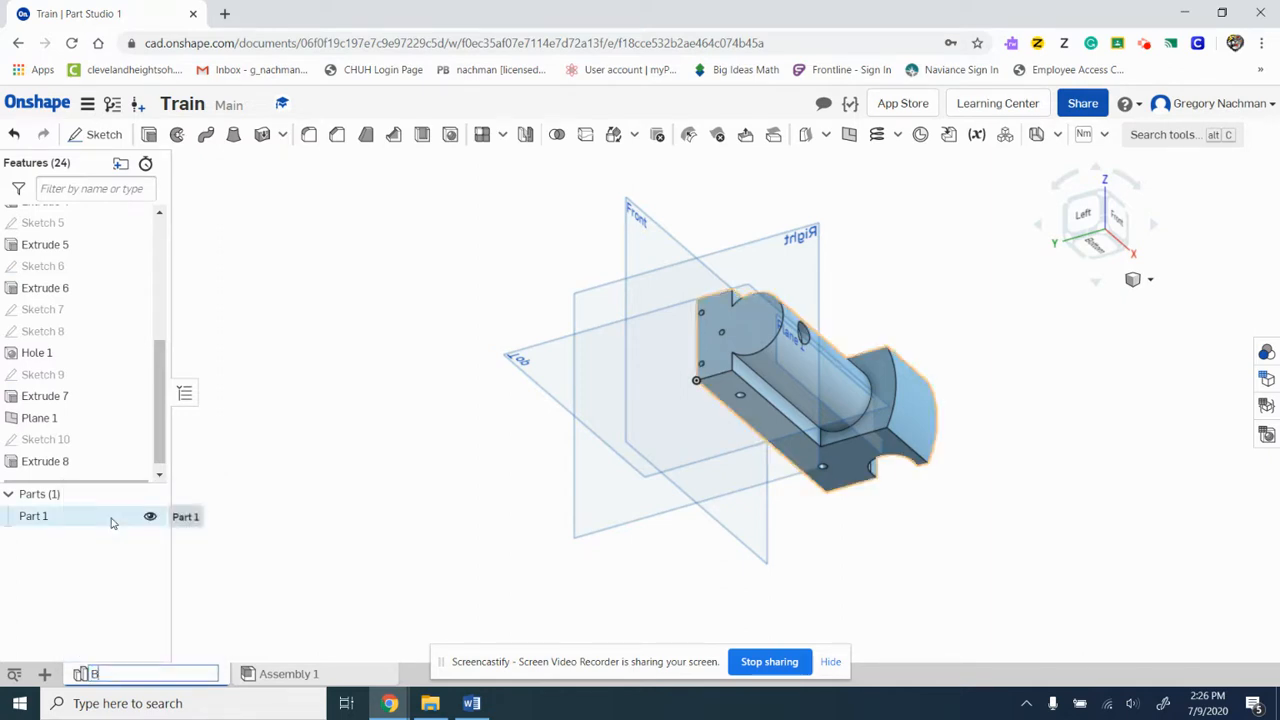